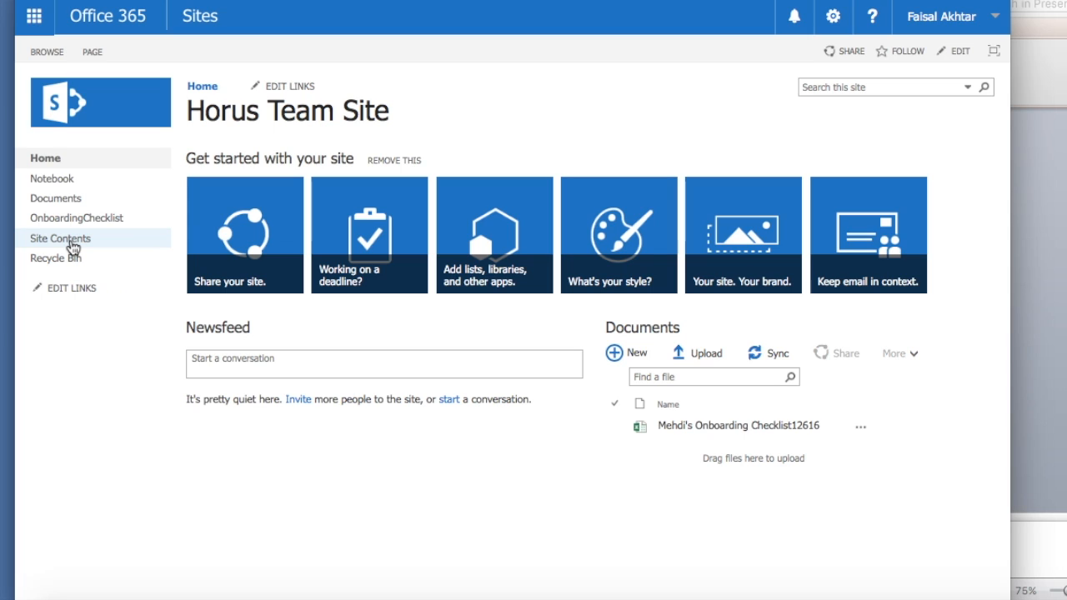
- From Site Contents, create a Custom List named 'Employee On-boarding Checklist'
{"action": "left_click", "coordinate": [72, 243]}
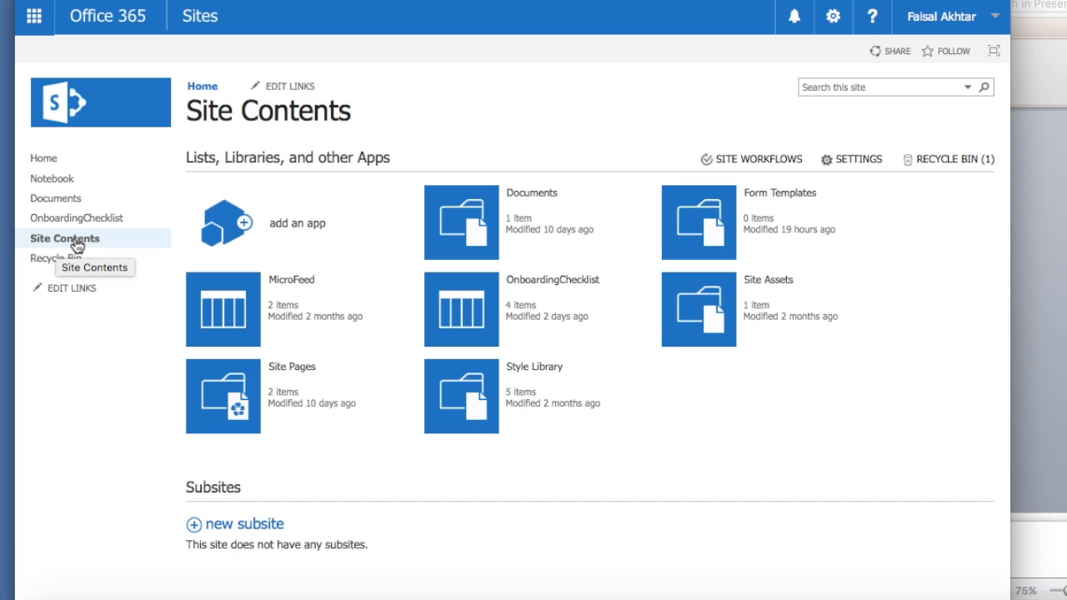
{"action": "left_click", "coordinate": [307, 225]}
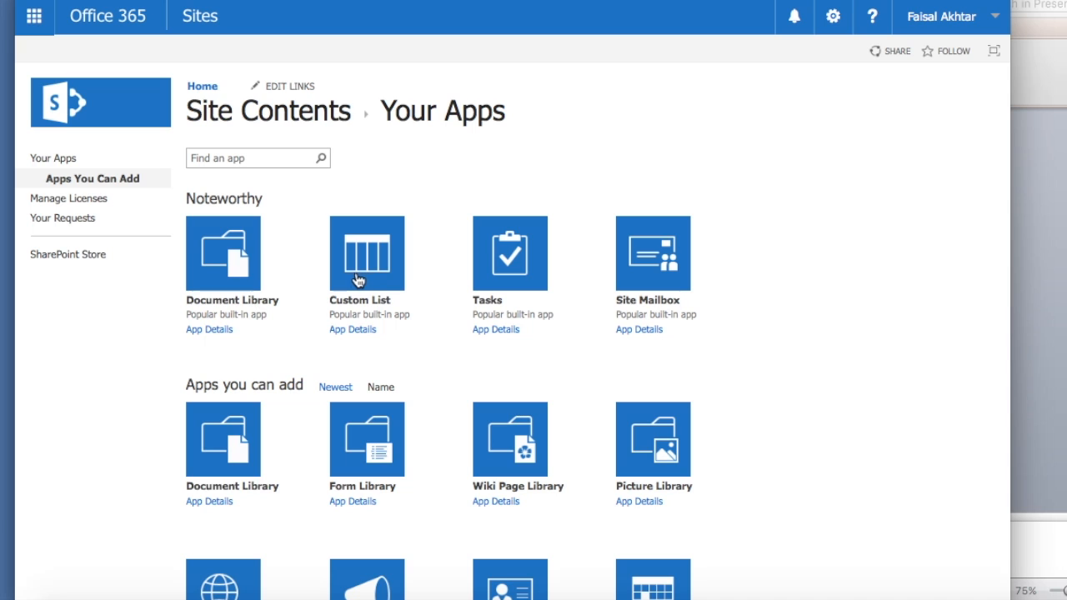
{"action": "left_click", "coordinate": [355, 278]}
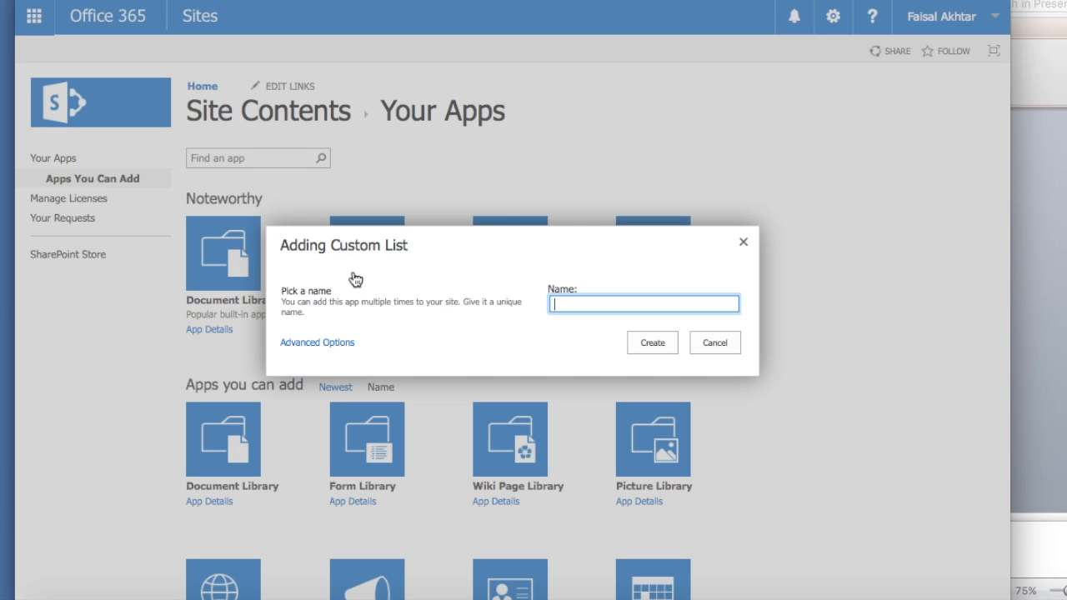
{"action": "type", "text": "Employee Onboarding Checklist"}
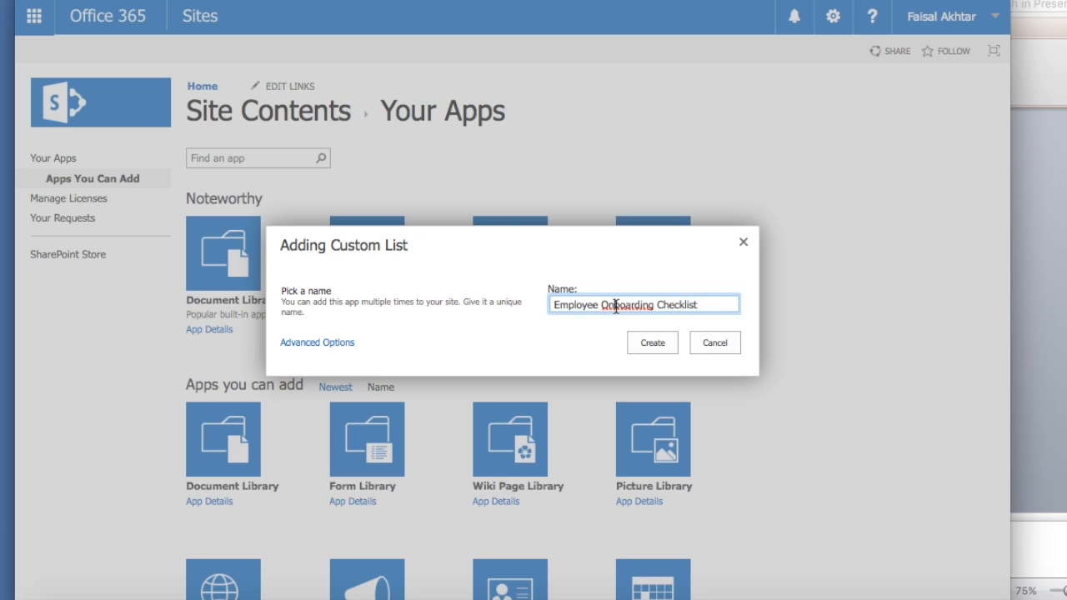
{"action": "right_click", "coordinate": [615, 305]}
{"action": "left_click", "coordinate": [605, 305]}
{"action": "type", "text": "-"}
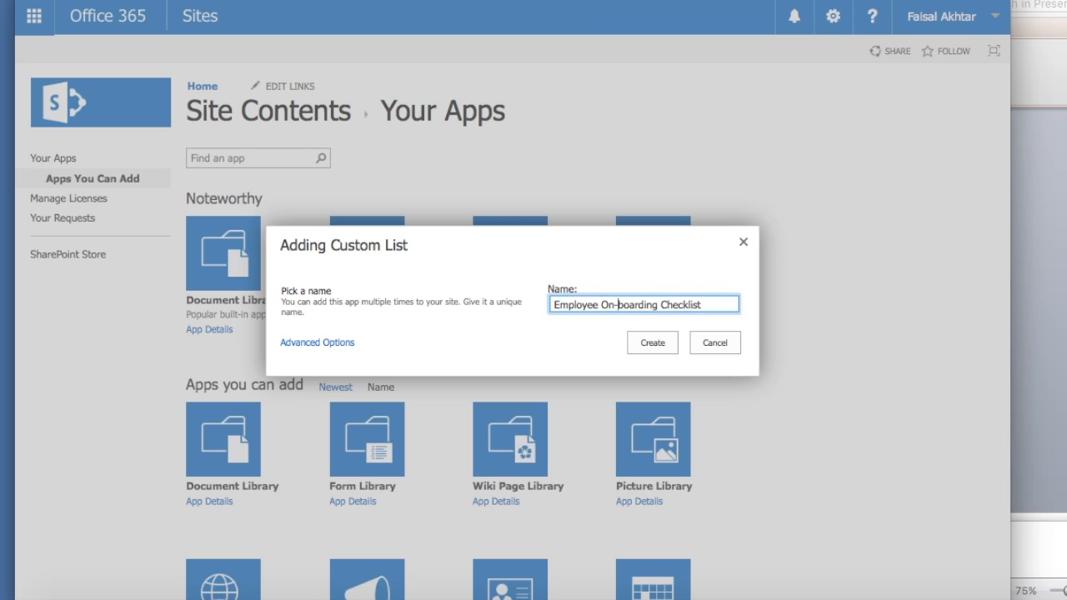
{"action": "left_click", "coordinate": [551, 342]}
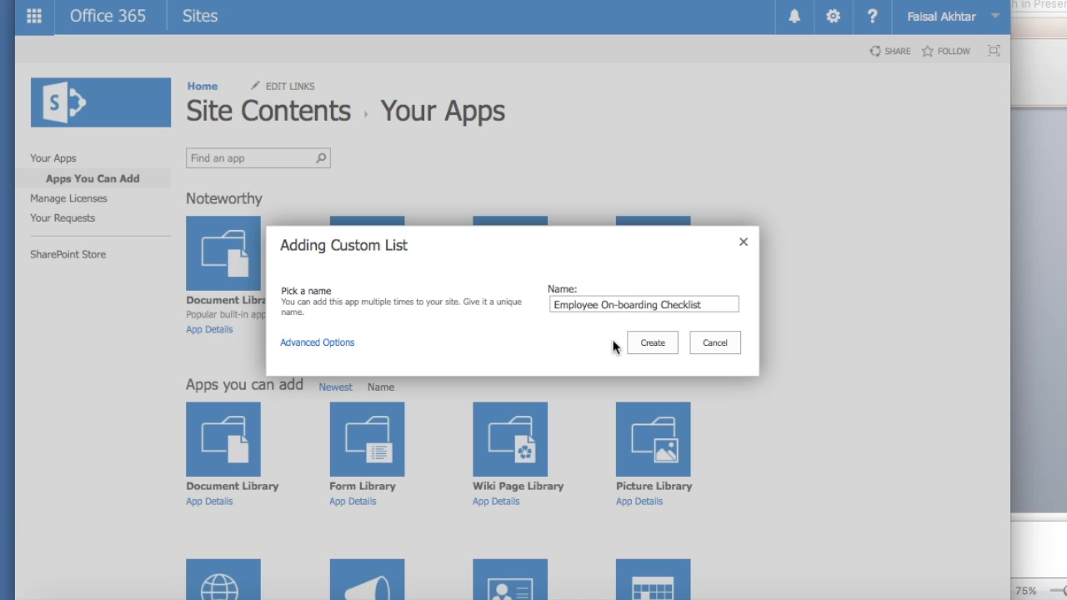
{"action": "left_click", "coordinate": [658, 348]}
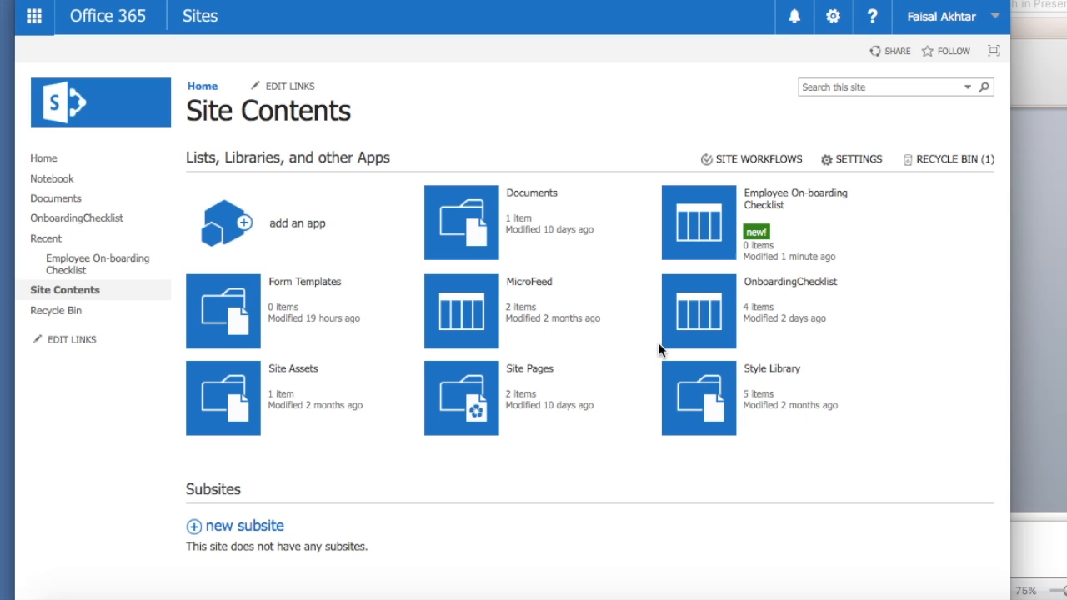
- Open the Employee On-boarding Checklist list and go to its List Settings page
{"action": "left_click", "coordinate": [702, 232]}
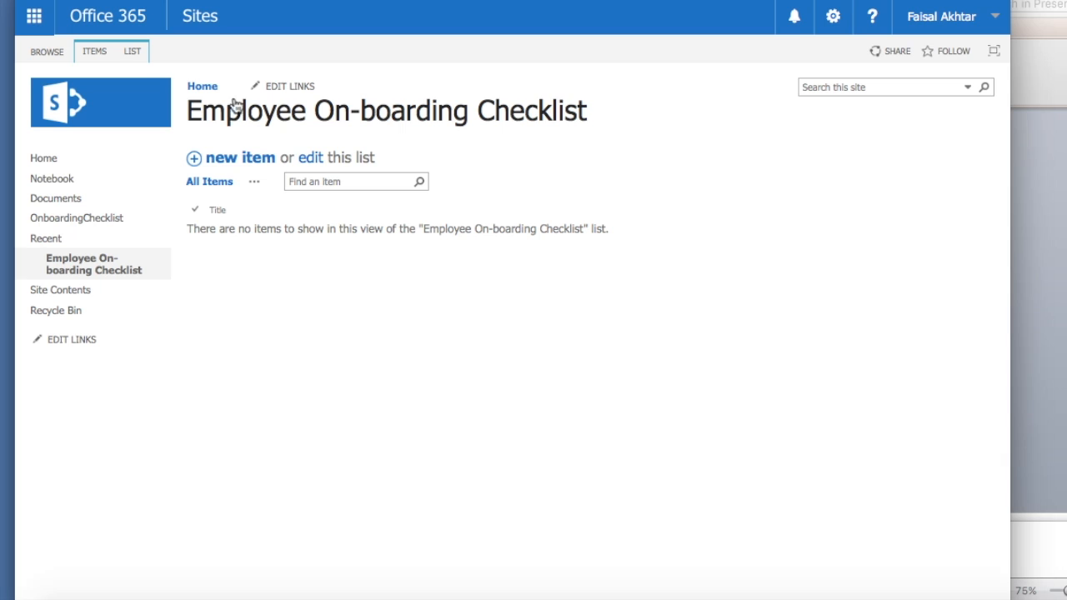
{"action": "left_click", "coordinate": [136, 51]}
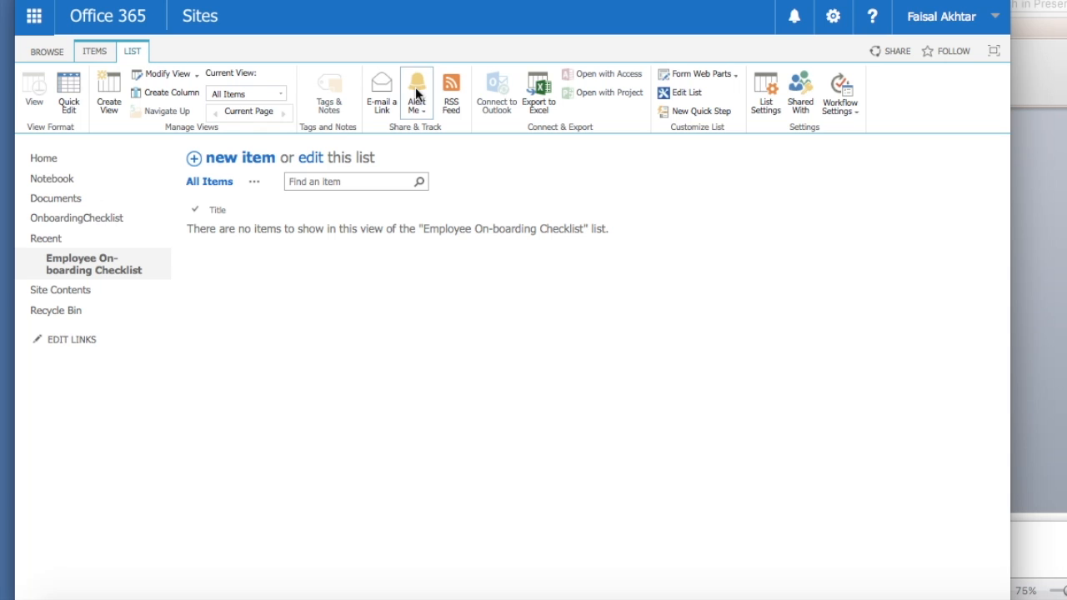
{"action": "left_click", "coordinate": [766, 93]}
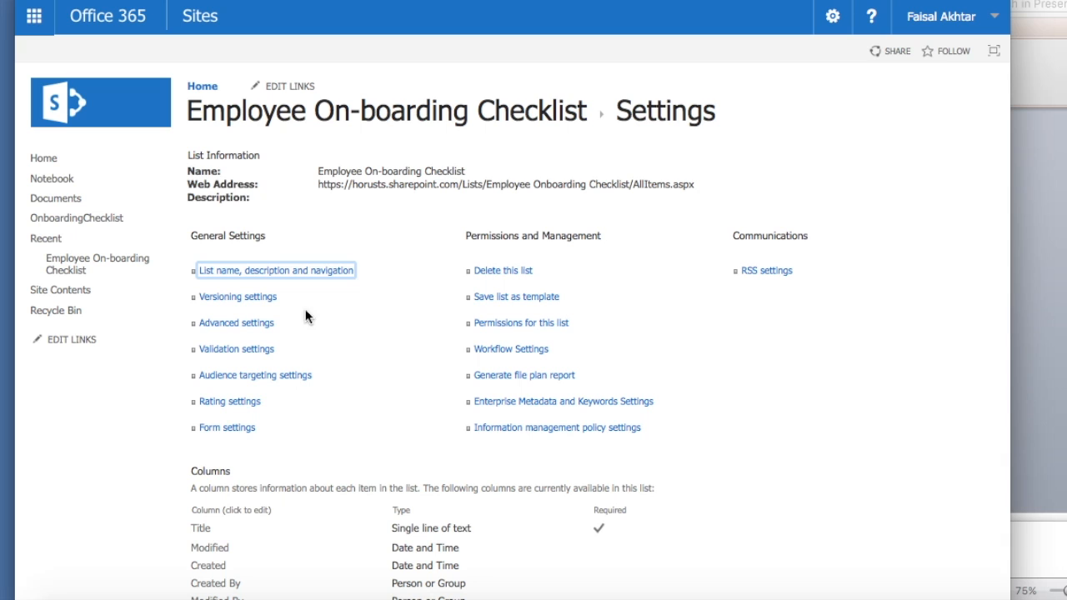
- In Versioning settings, create a version each time an item is edited
{"action": "left_click", "coordinate": [242, 300]}
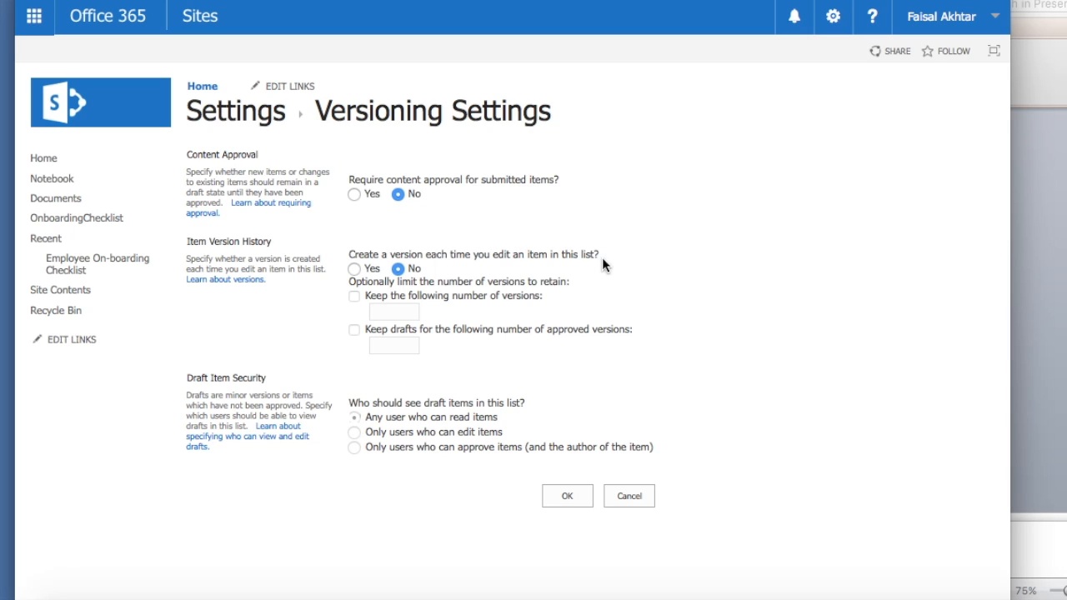
{"action": "left_click", "coordinate": [354, 269]}
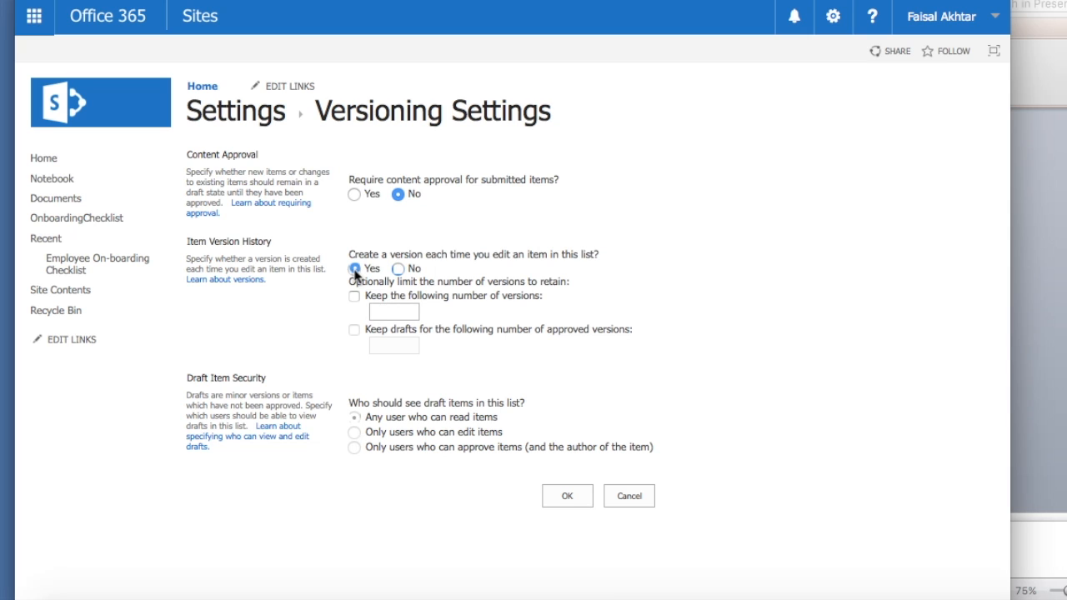
{"action": "left_click", "coordinate": [568, 497]}
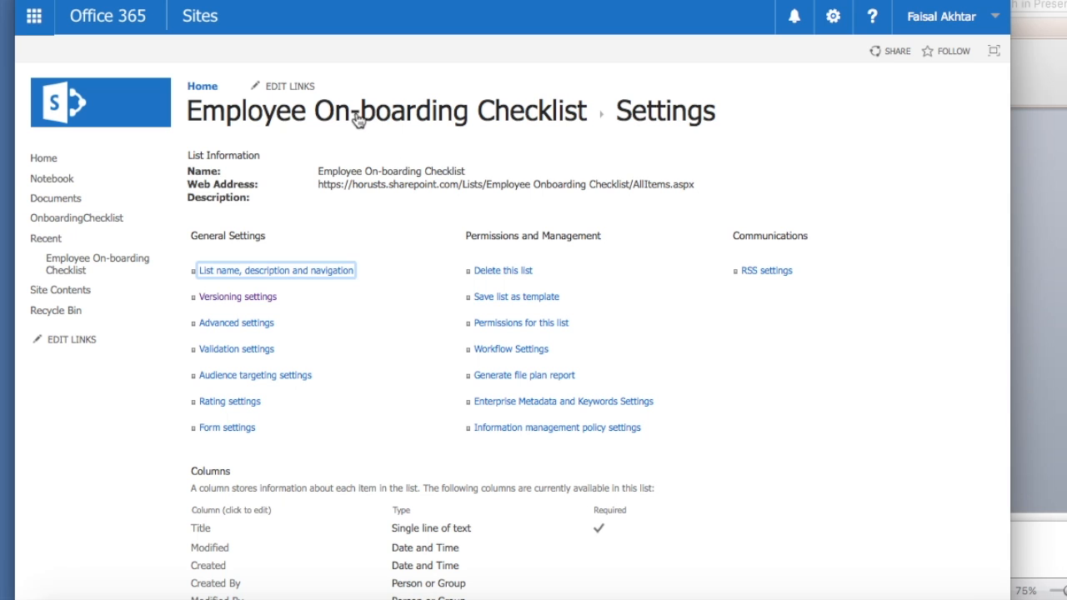
- Change the Title column's name to 'Employee Name'
{"action": "scroll", "coordinate": [369, 147], "scroll_direction": "down", "scroll_amount": 5}
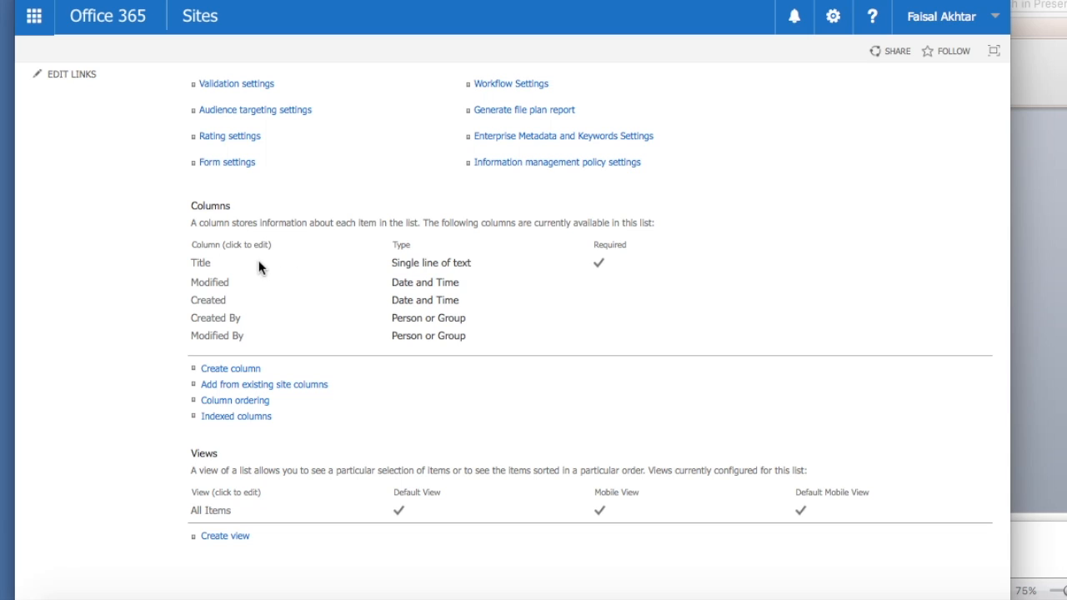
{"action": "left_click", "coordinate": [201, 263]}
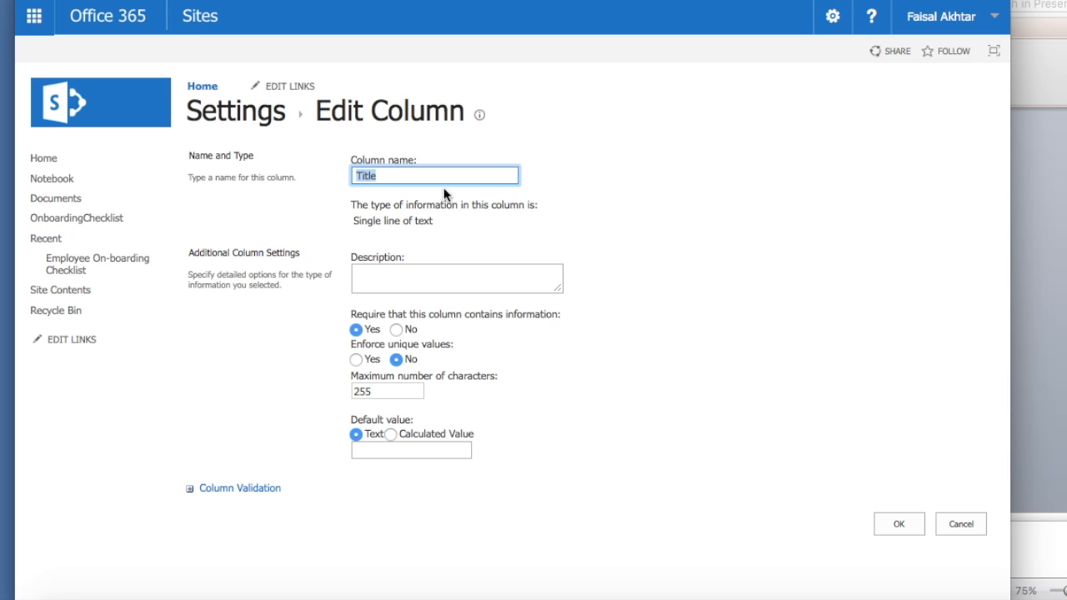
{"action": "type", "text": "Employee Name"}
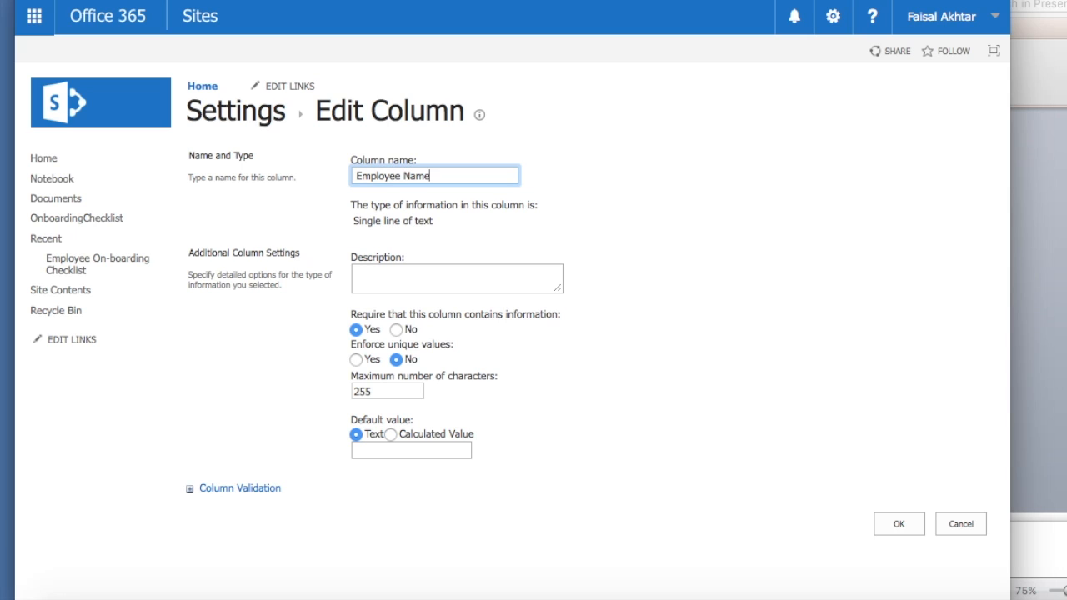
{"action": "left_click", "coordinate": [885, 523]}
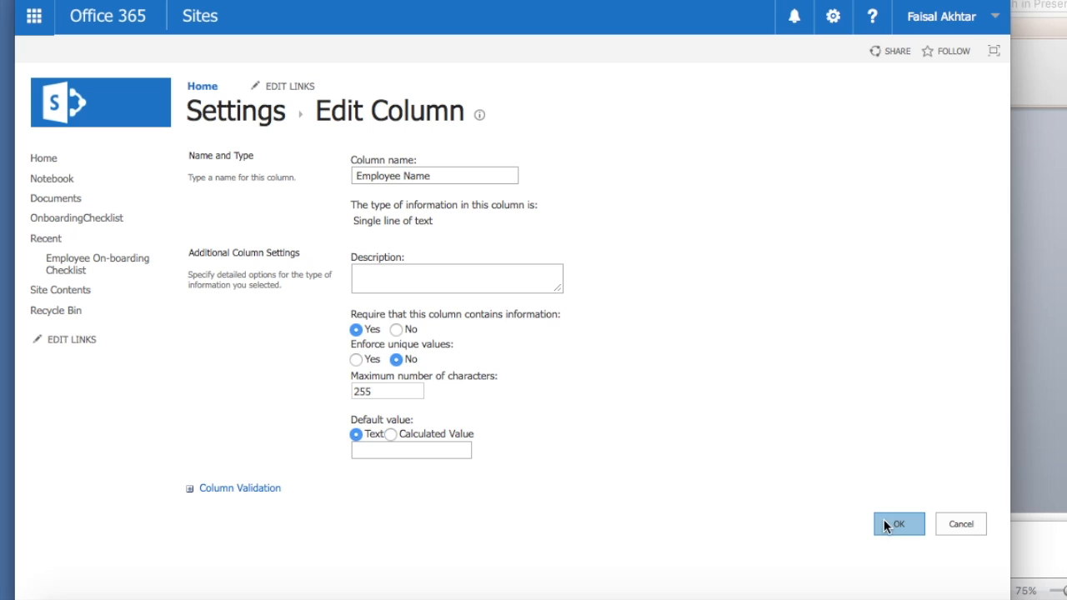
{"action": "scroll", "coordinate": [375, 396], "scroll_direction": "down", "scroll_amount": 5}
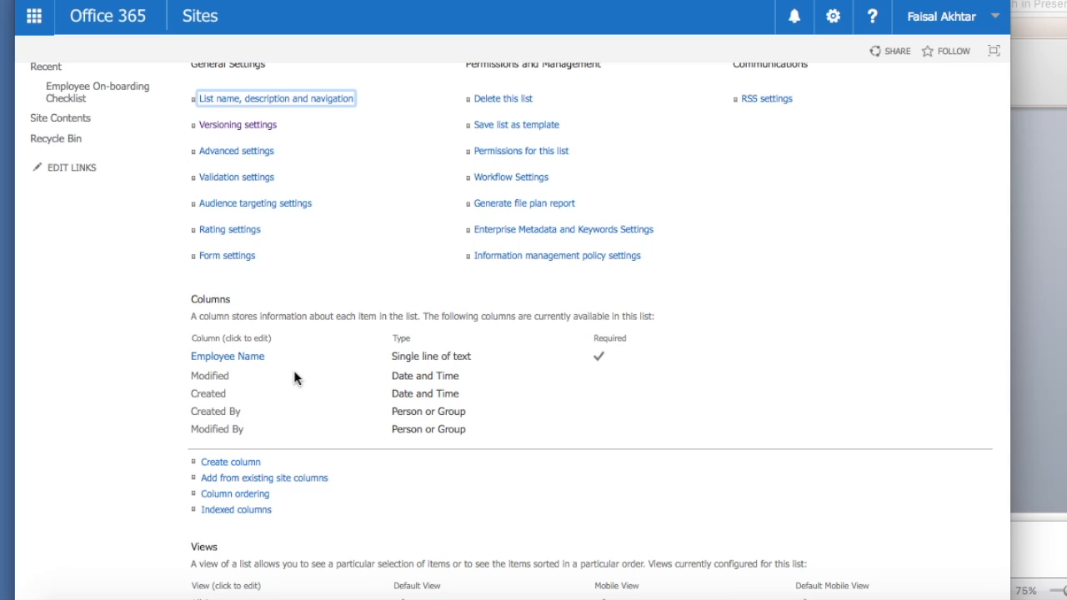
- Start a new column named Department with the Choice type
{"action": "left_click", "coordinate": [217, 463]}
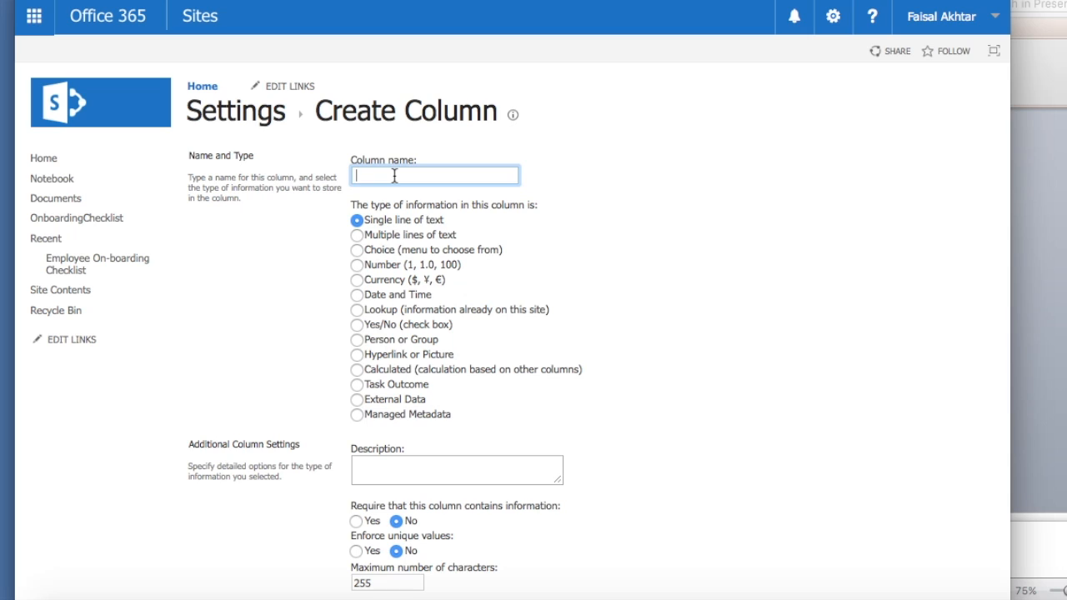
{"action": "type", "text": "Department"}
{"action": "left_click", "coordinate": [363, 248]}
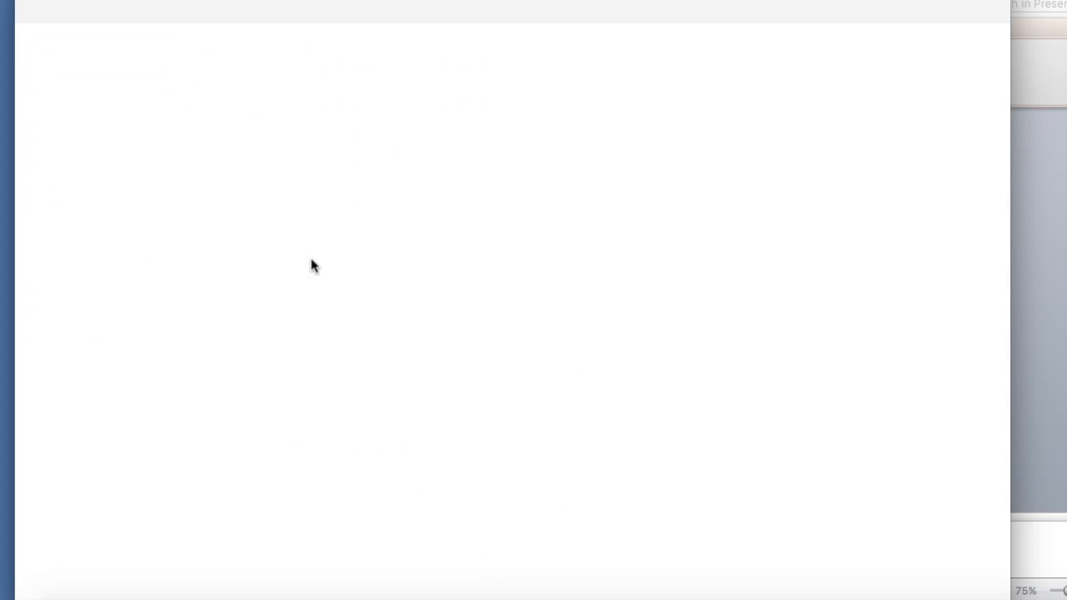
{"action": "scroll", "coordinate": [281, 270], "scroll_direction": "down", "scroll_amount": 3}
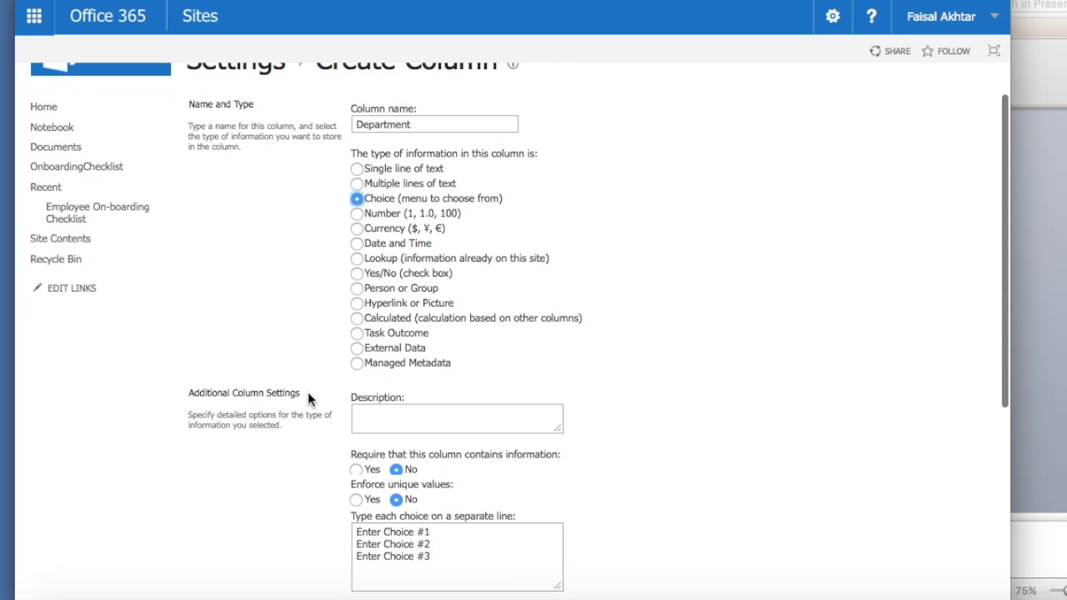
{"action": "scroll", "coordinate": [308, 420], "scroll_direction": "down", "scroll_amount": 1}
{"action": "scroll", "coordinate": [307, 420], "scroll_direction": "down", "scroll_amount": 3}
{"action": "left_click_drag", "start_coordinate": [455, 416], "coordinate": [278, 354]}
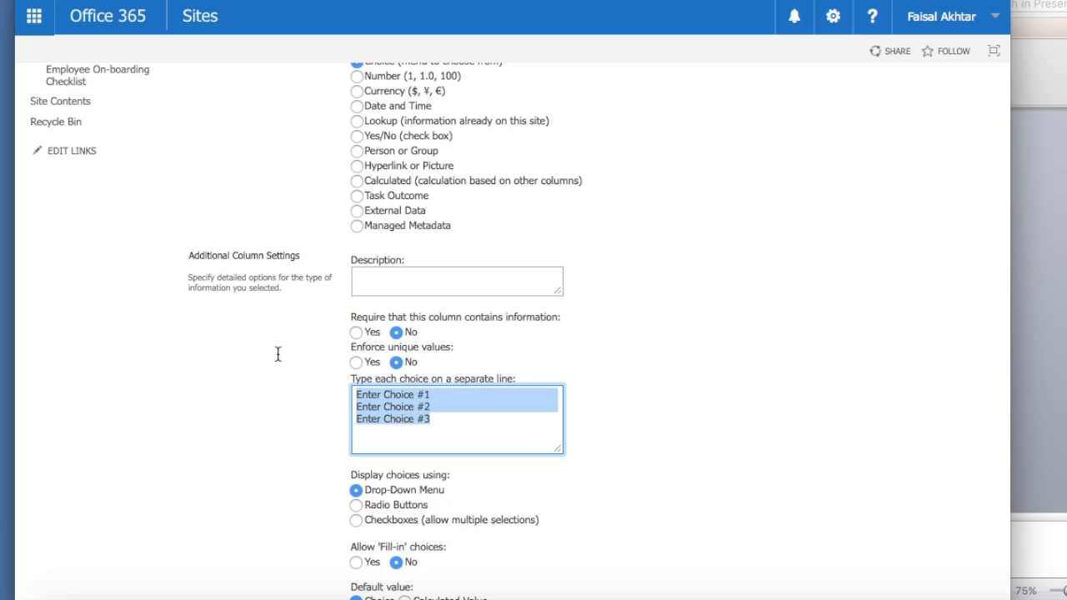
- Replace the placeholder choices with IT, Accounting and Sales and save the Department column
{"action": "key", "text": "BackSpace"}
{"action": "type", "text": "IT"}
{"action": "key", "text": "Return"}
{"action": "type", "text": "Accounting"}
{"action": "key", "text": "Return"}
{"action": "type", "text": "Sales"}
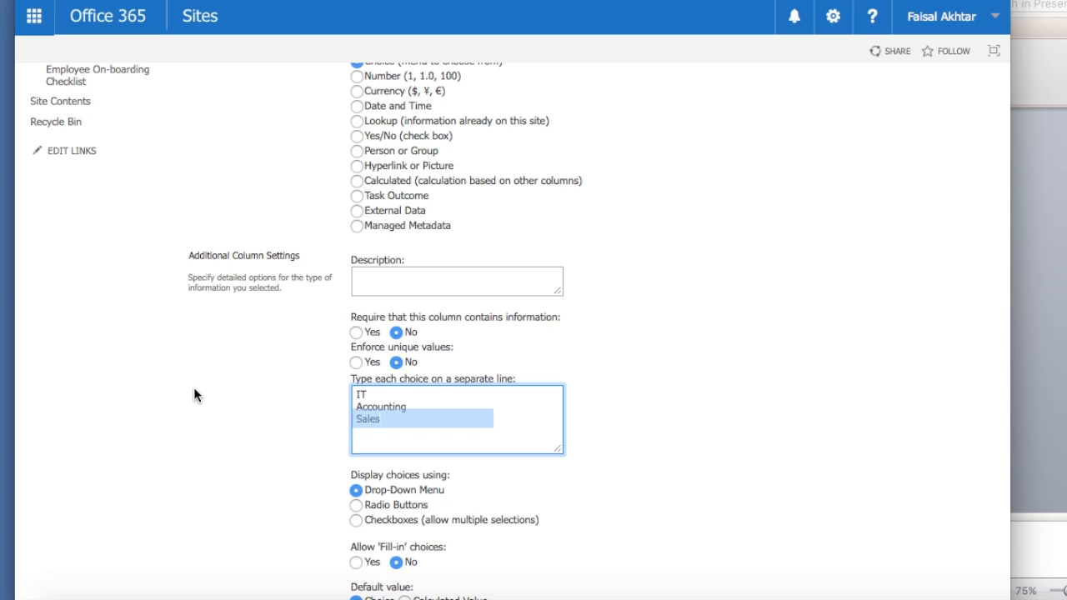
{"action": "left_click", "coordinate": [194, 395]}
{"action": "scroll", "coordinate": [196, 397], "scroll_direction": "down", "scroll_amount": 3}
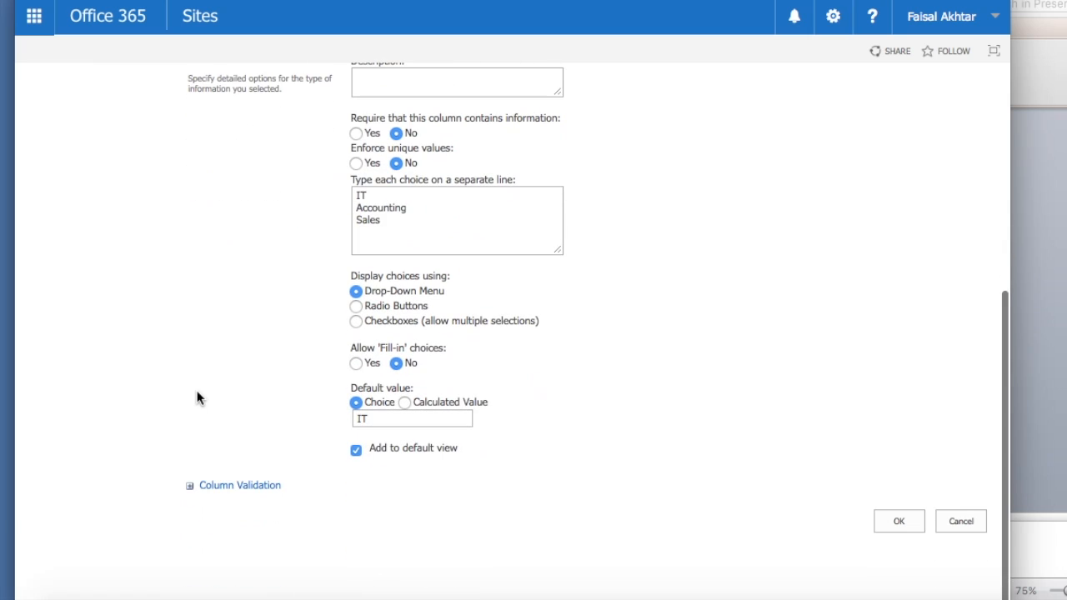
{"action": "left_click", "coordinate": [898, 522]}
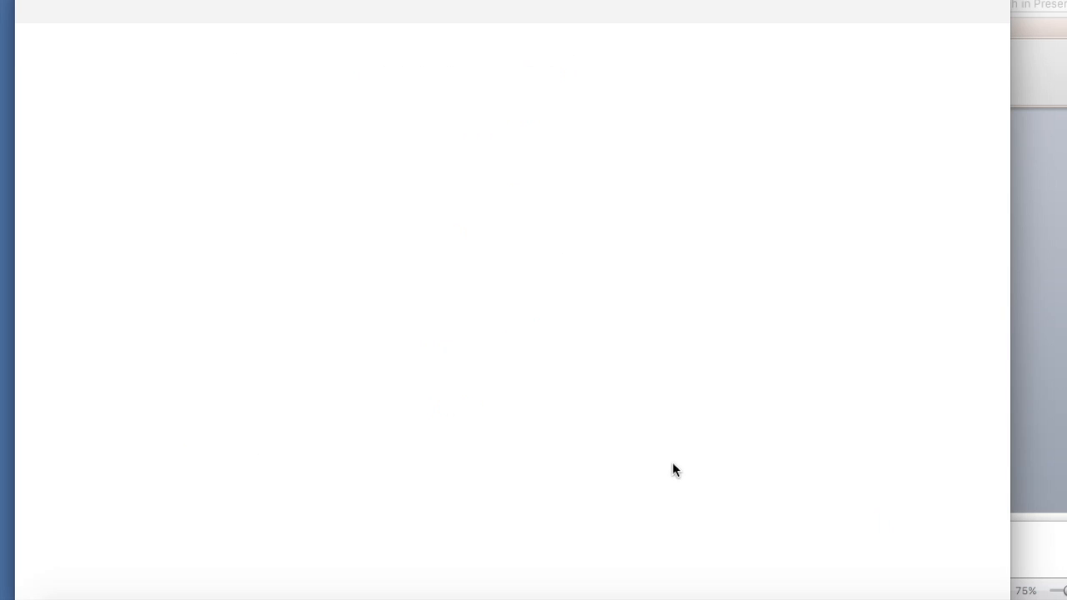
{"action": "scroll", "coordinate": [472, 393], "scroll_direction": "down", "scroll_amount": 5}
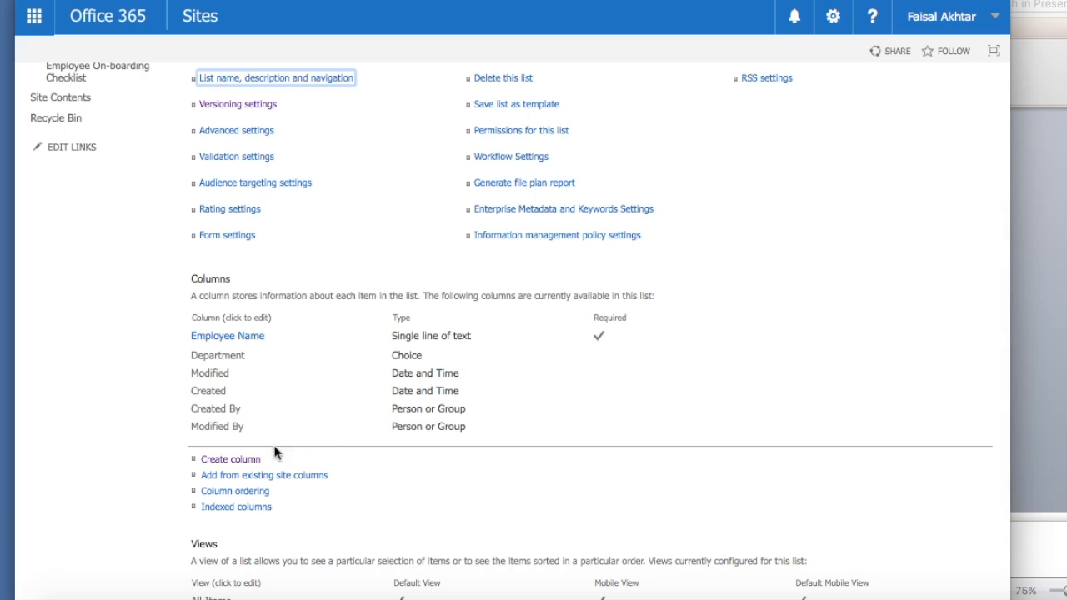
- Add a Yes/No column named 'Computer Assigned' to the list
{"action": "left_click", "coordinate": [247, 459]}
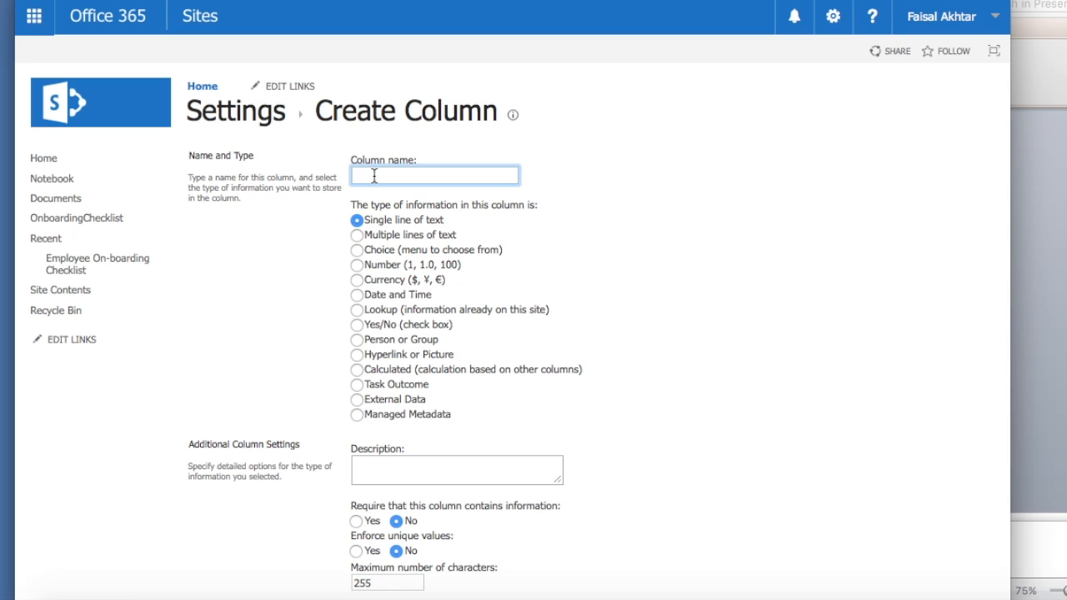
{"action": "type", "text": "Computer Assigned?"}
{"action": "left_click", "coordinate": [353, 327]}
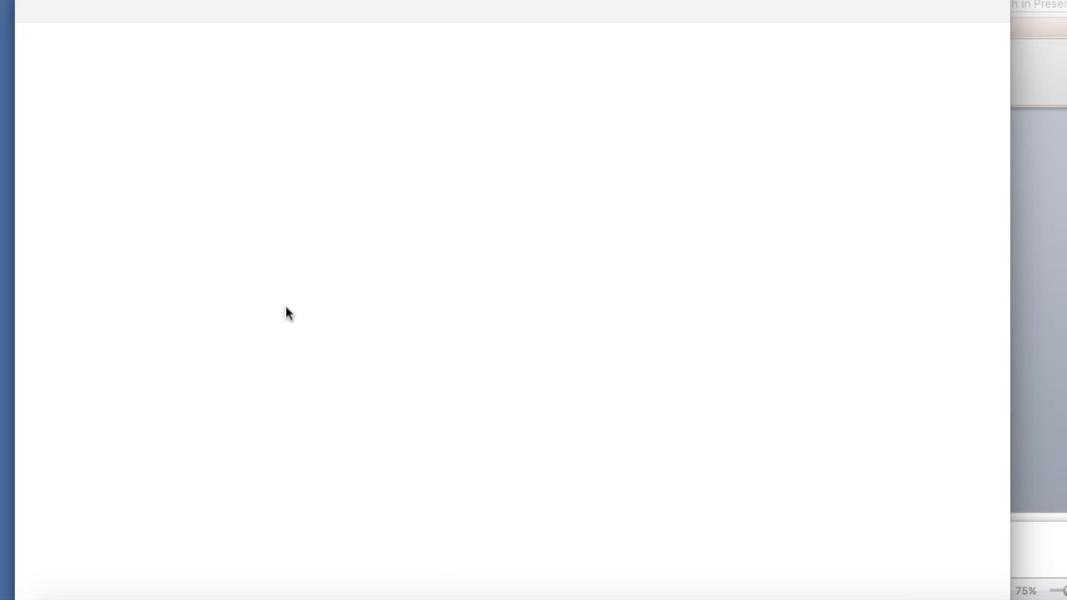
{"action": "scroll", "coordinate": [287, 309], "scroll_direction": "down", "scroll_amount": 2}
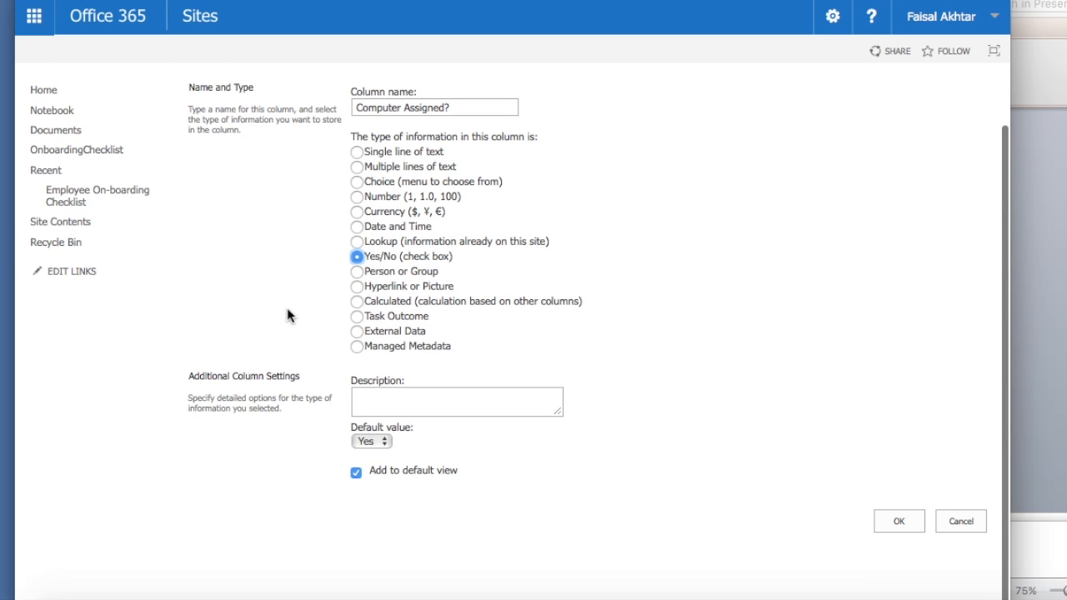
{"action": "left_click", "coordinate": [899, 525]}
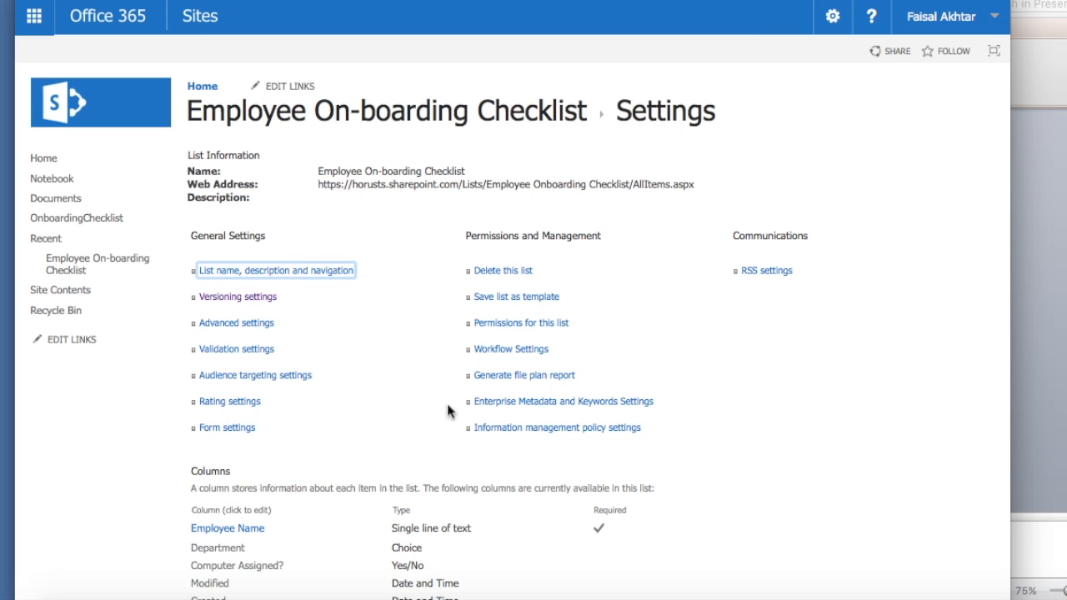
{"action": "scroll", "coordinate": [315, 168], "scroll_direction": "down", "scroll_amount": 5}
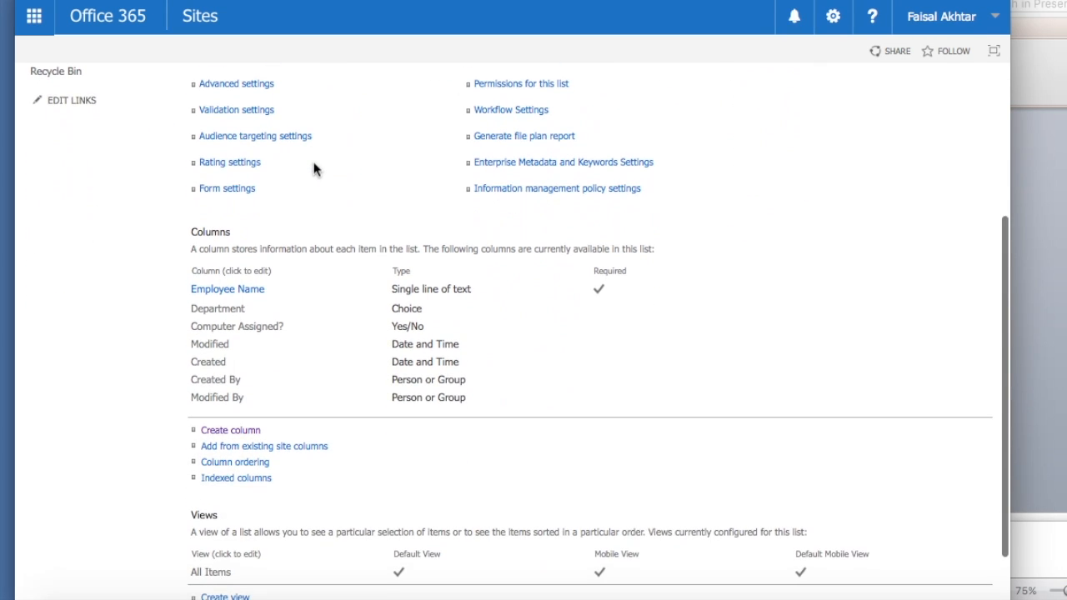
- Add a 'Software Installed?' Yes/No check box column with default value No
{"action": "left_click", "coordinate": [226, 432]}
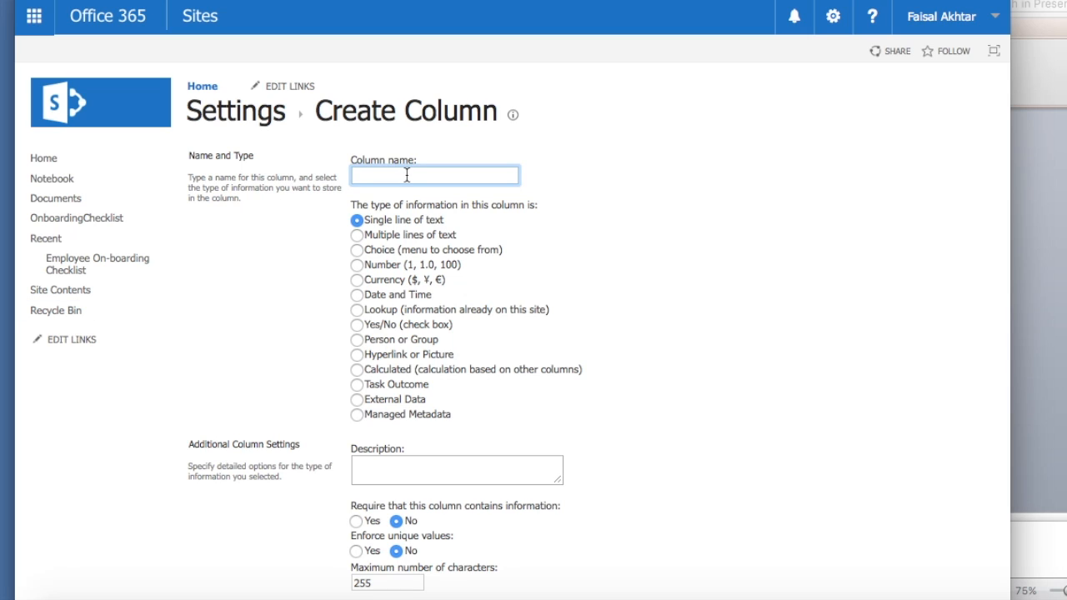
{"action": "type", "text": "Software Installed?"}
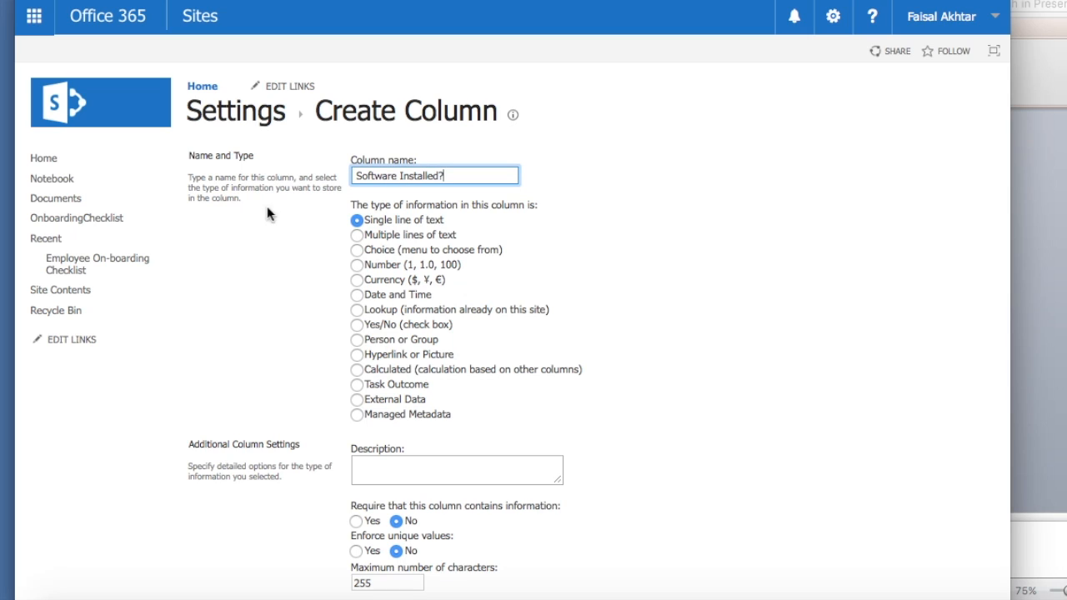
{"action": "left_click", "coordinate": [359, 249]}
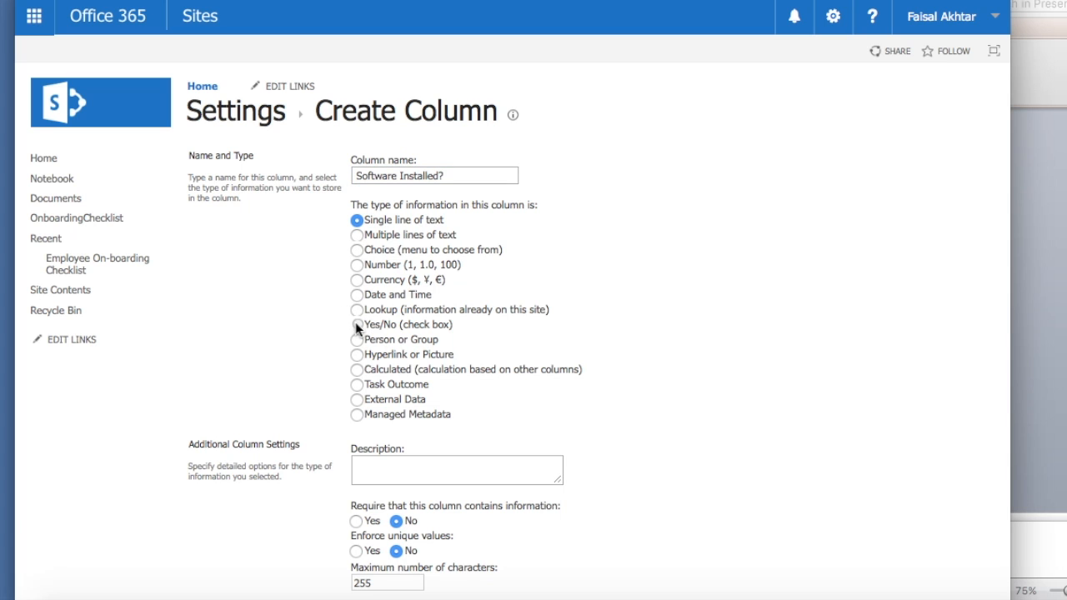
{"action": "left_click", "coordinate": [356, 323]}
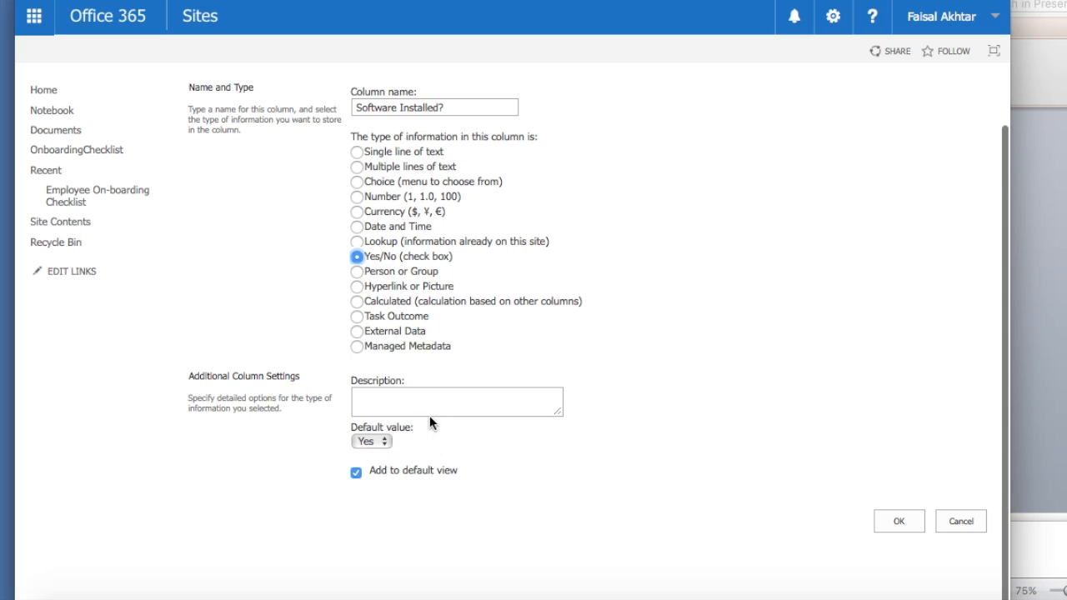
{"action": "left_click", "coordinate": [385, 442]}
{"action": "left_click", "coordinate": [382, 465]}
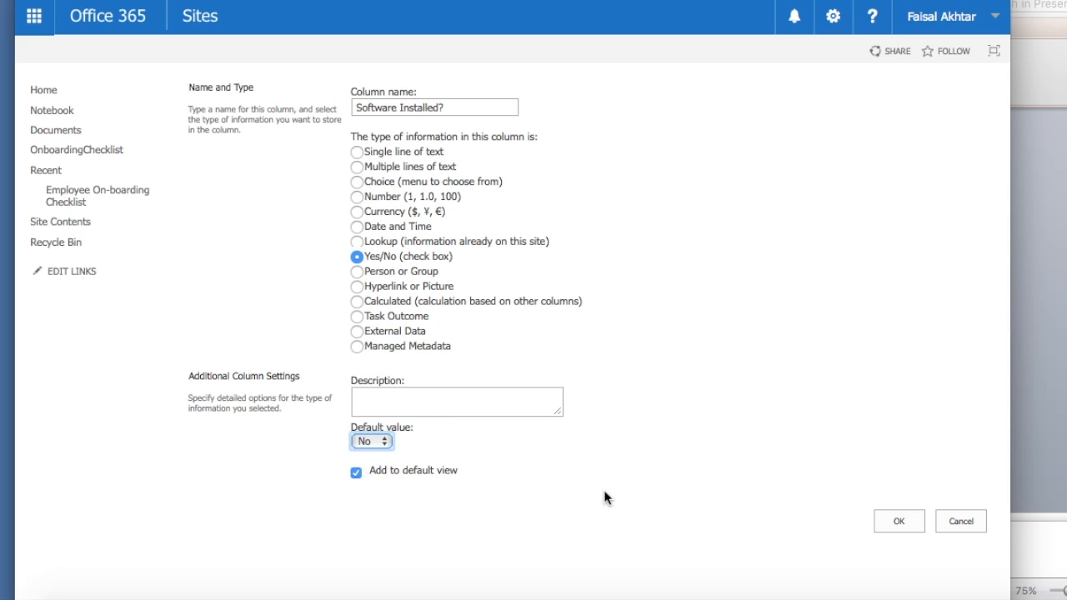
{"action": "left_click", "coordinate": [900, 522]}
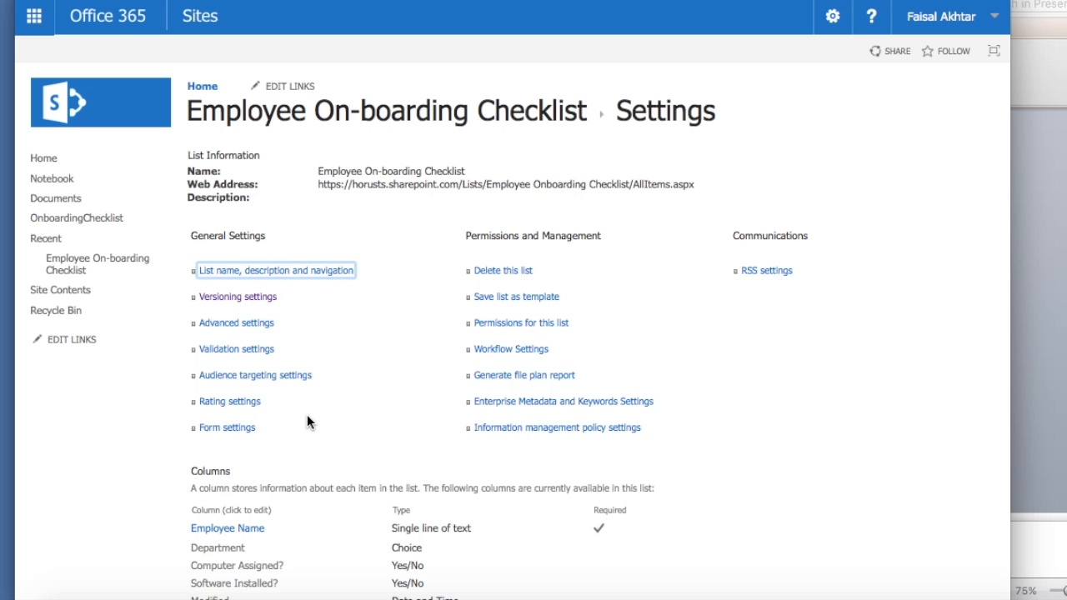
{"action": "scroll", "coordinate": [307, 420], "scroll_direction": "down", "scroll_amount": 3}
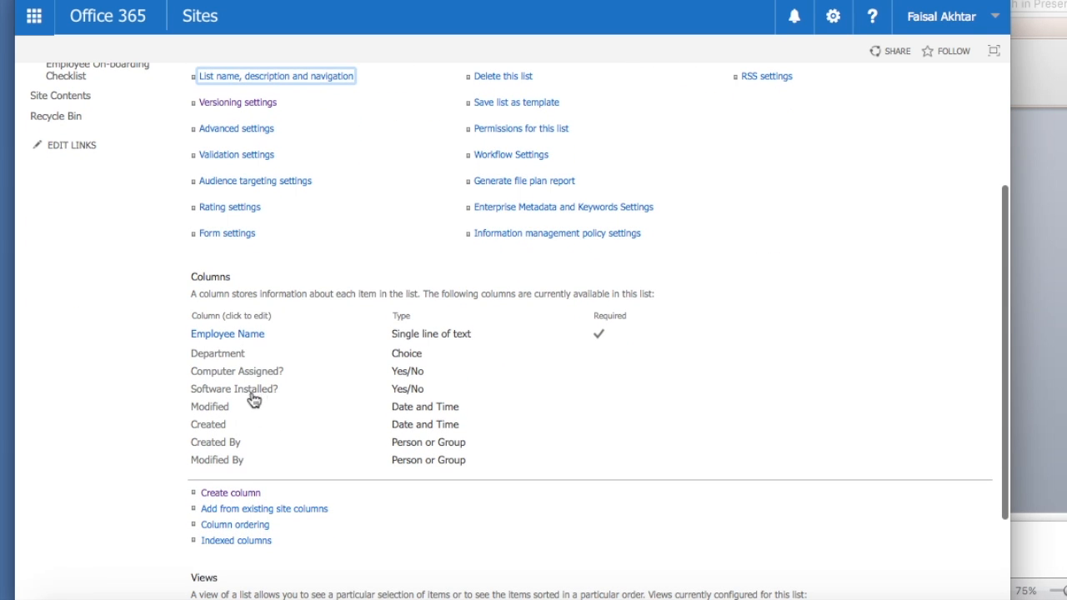
- Set the Computer Assigned? column's Default value dropdown to No and save
{"action": "left_click", "coordinate": [258, 377]}
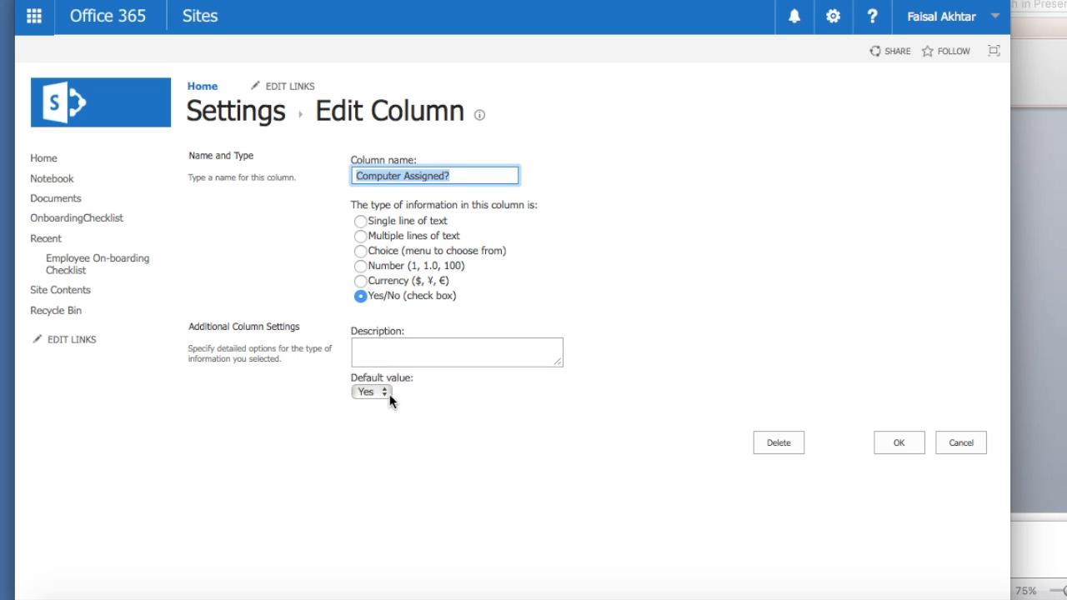
{"action": "left_click", "coordinate": [370, 392]}
{"action": "left_click", "coordinate": [379, 414]}
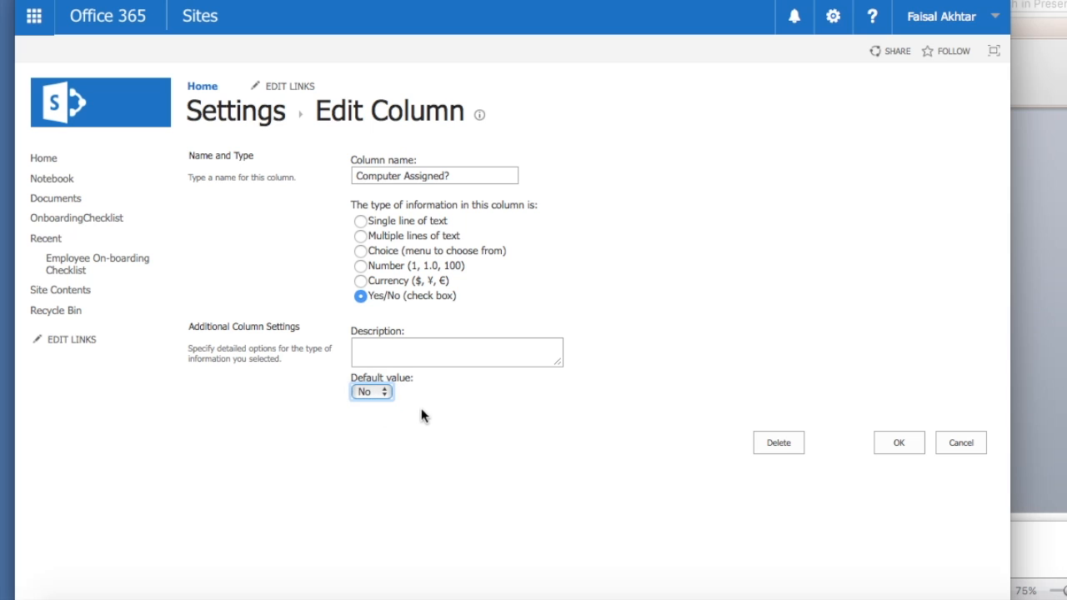
{"action": "left_click", "coordinate": [900, 444]}
{"action": "scroll", "coordinate": [676, 405], "scroll_direction": "down", "scroll_amount": 5}
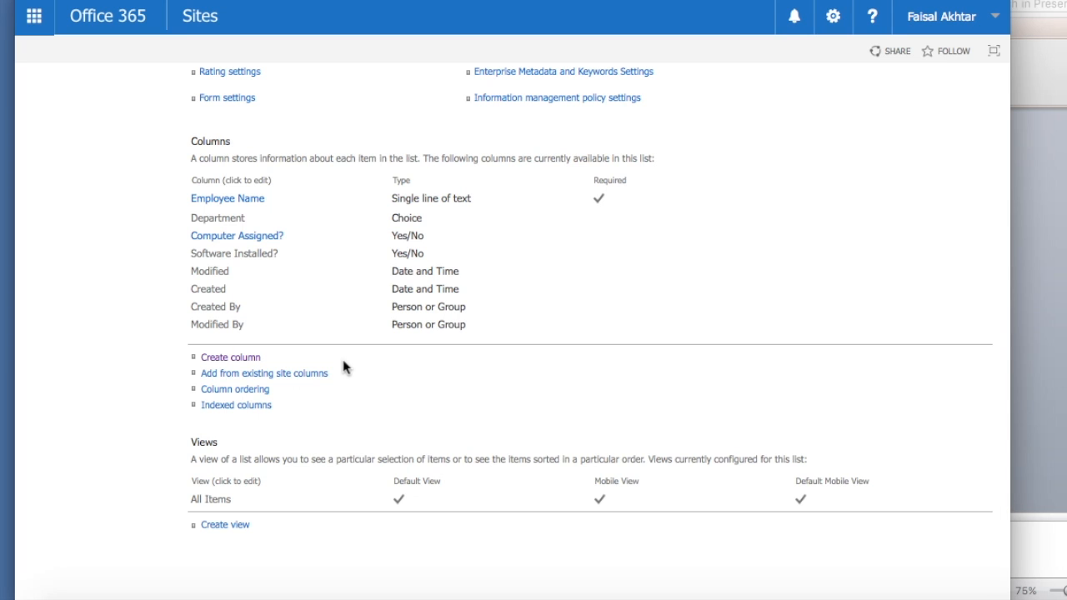
- Add a 'Physical Space Assigned?' Yes/No check box column with default value No
{"action": "left_click", "coordinate": [217, 358]}
{"action": "type", "text": "Physical Sapce Assigned?"}
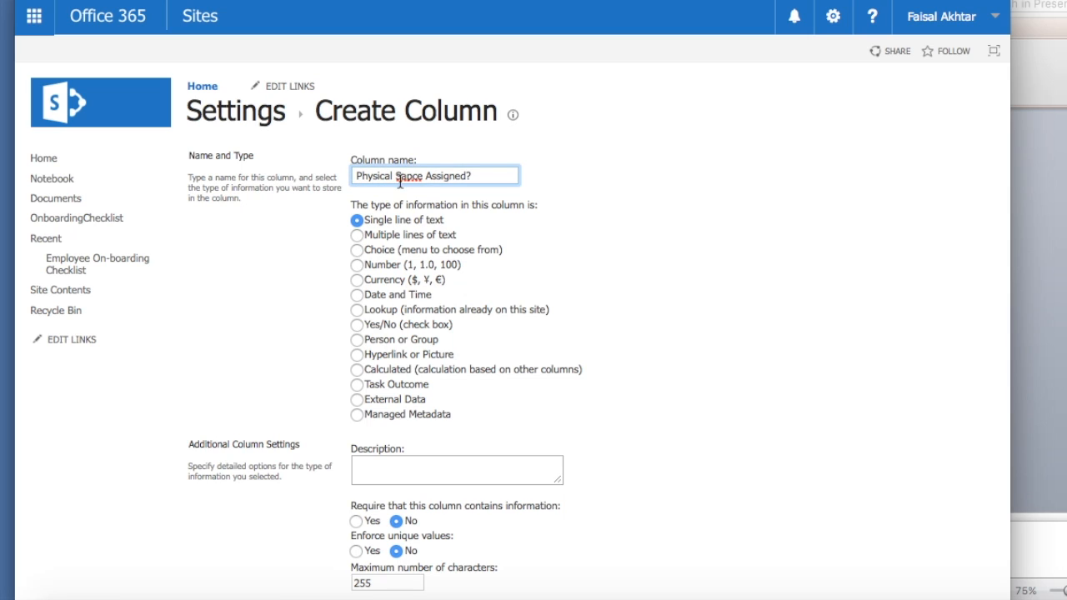
{"action": "left_click", "coordinate": [407, 176]}
{"action": "key", "text": "BackSpace"}
{"action": "key", "text": "Right"}
{"action": "type", "text": "a"}
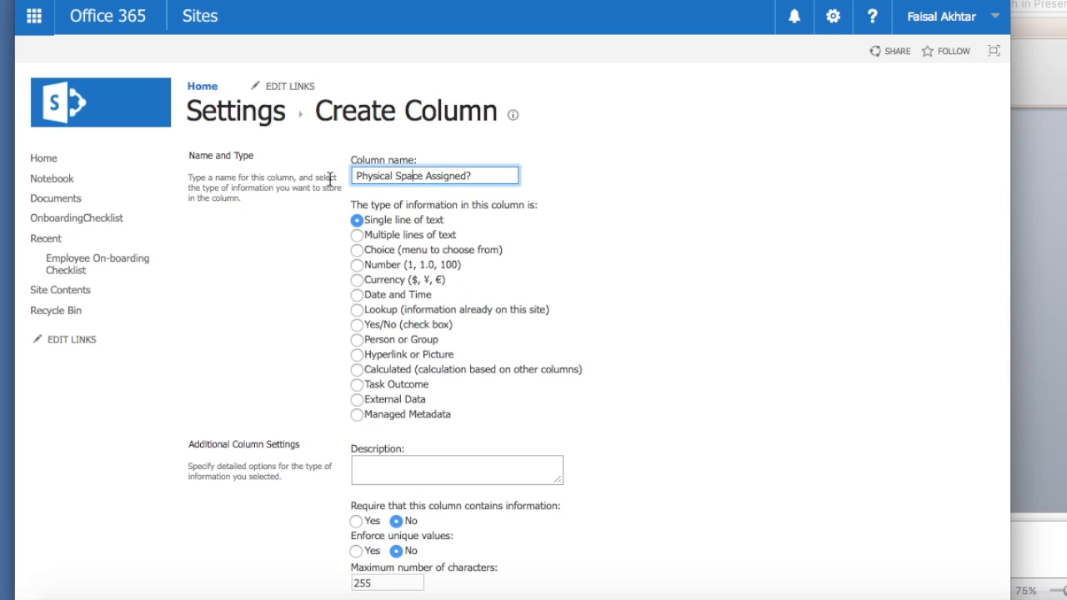
{"action": "left_click", "coordinate": [354, 327]}
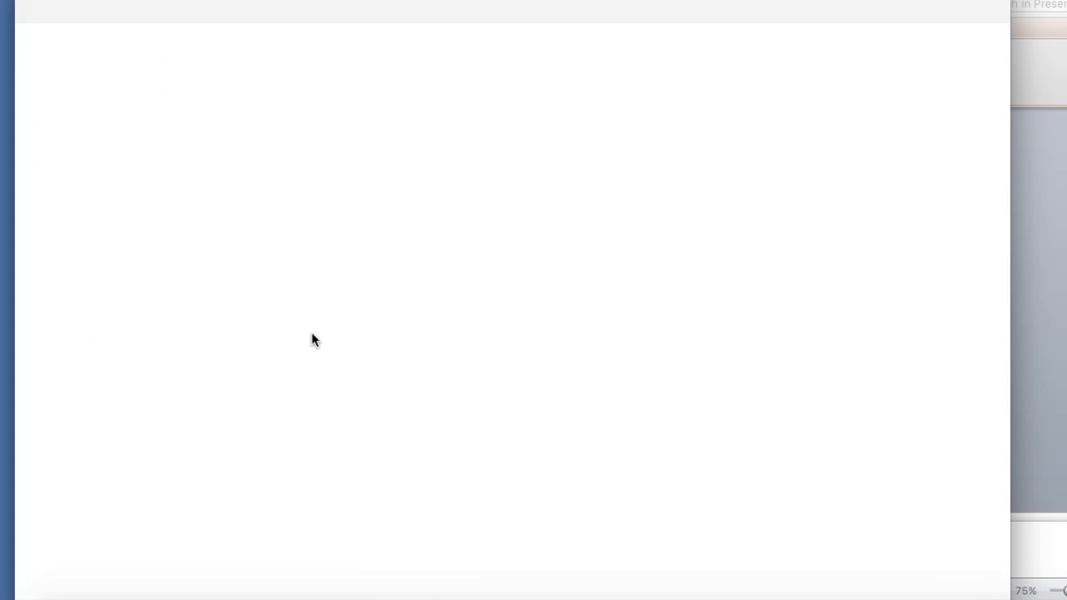
{"action": "left_click", "coordinate": [376, 445]}
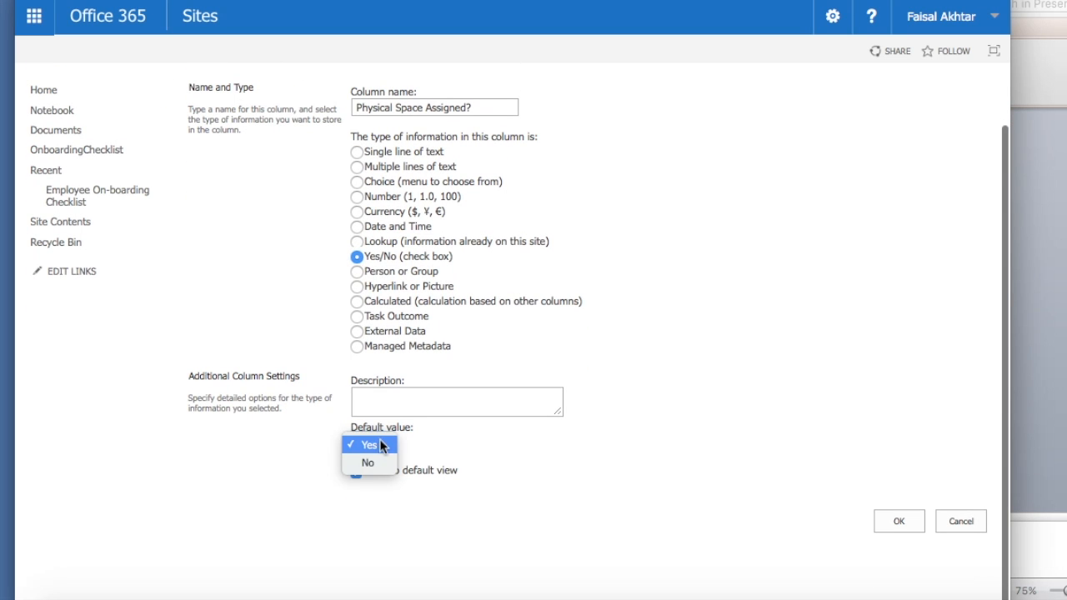
{"action": "left_click", "coordinate": [368, 462]}
{"action": "left_click", "coordinate": [896, 525]}
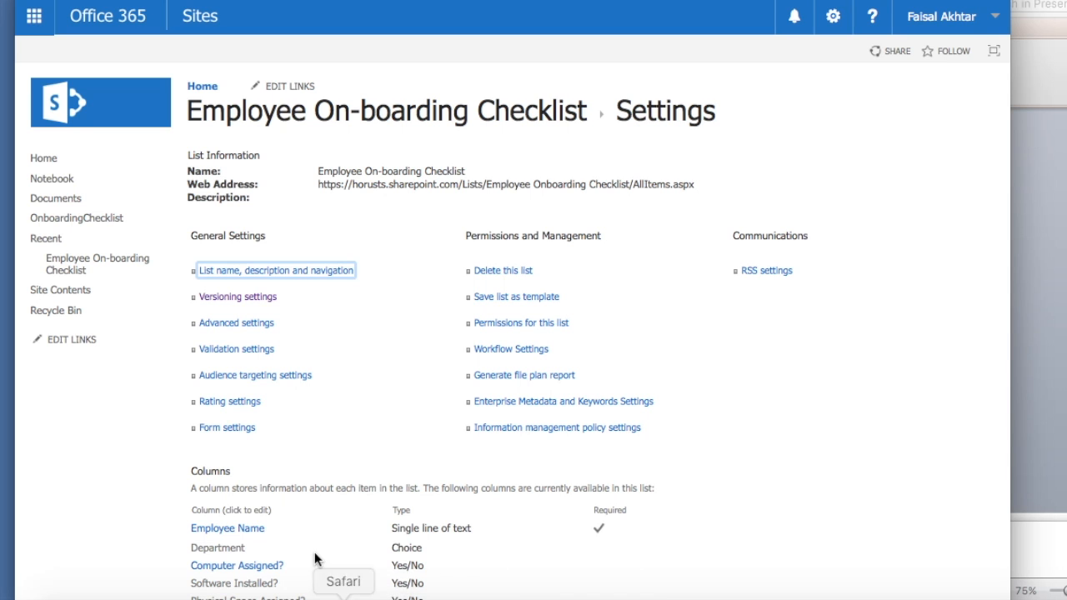
{"action": "scroll", "coordinate": [315, 554], "scroll_direction": "down", "scroll_amount": 4}
- Add a single line of text column named 'Cube / Room Number'
{"action": "left_click", "coordinate": [228, 536]}
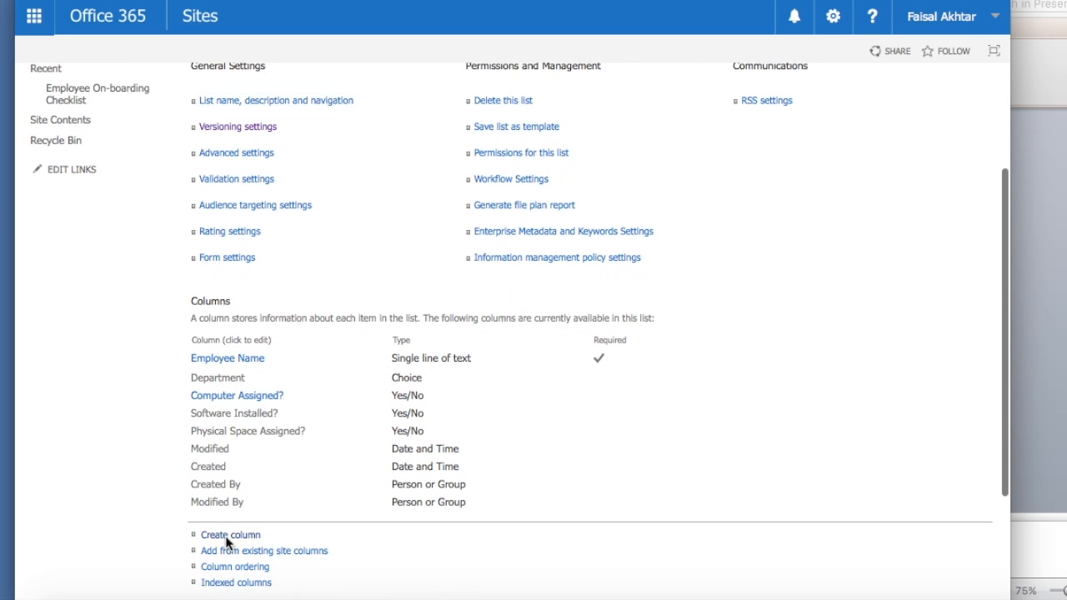
{"action": "left_click", "coordinate": [426, 175]}
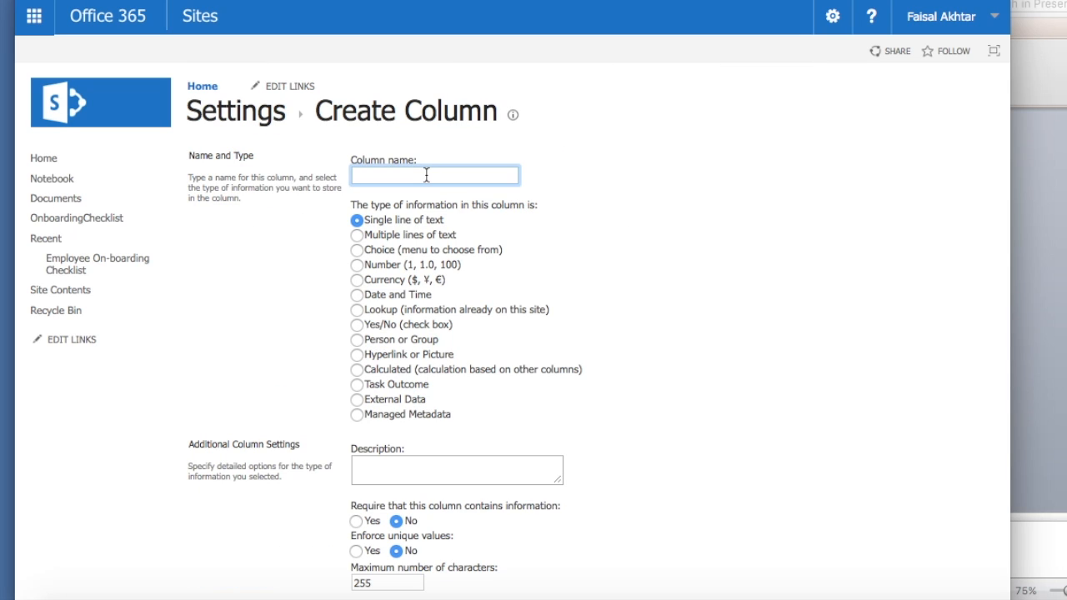
{"action": "type", "text": "Cuber / Room Number"}
{"action": "left_click", "coordinate": [387, 179]}
{"action": "key", "text": "BackSpace"}
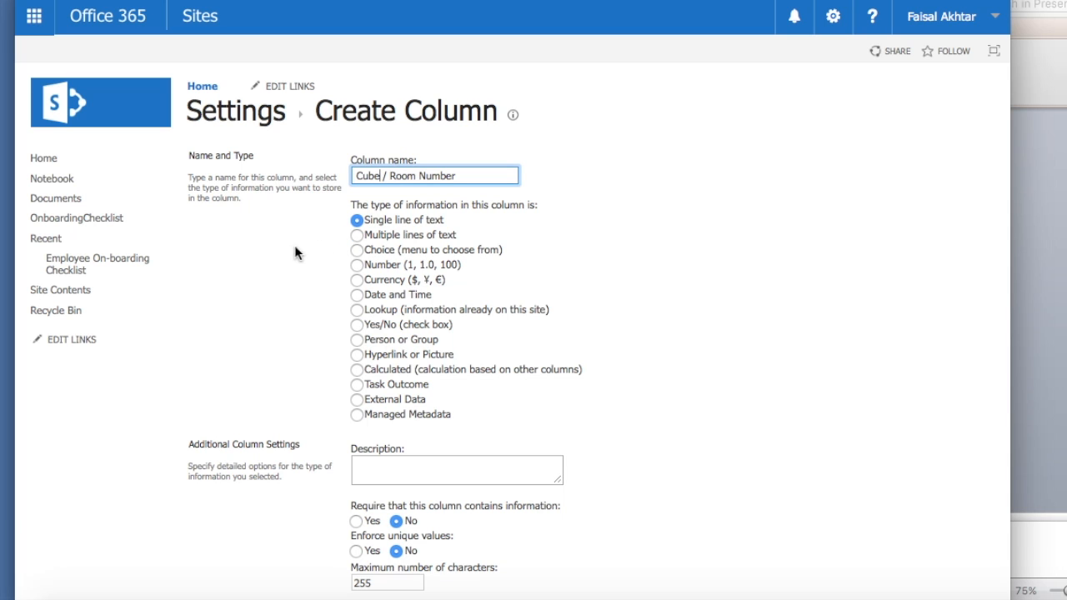
{"action": "scroll", "coordinate": [288, 254], "scroll_direction": "down", "scroll_amount": 5}
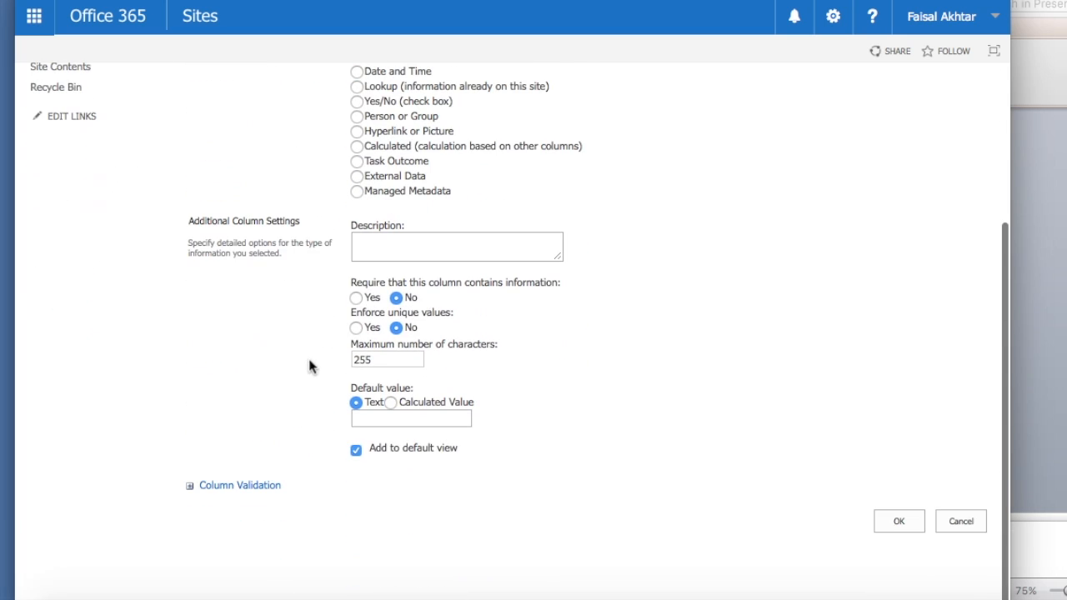
{"action": "left_click", "coordinate": [898, 522]}
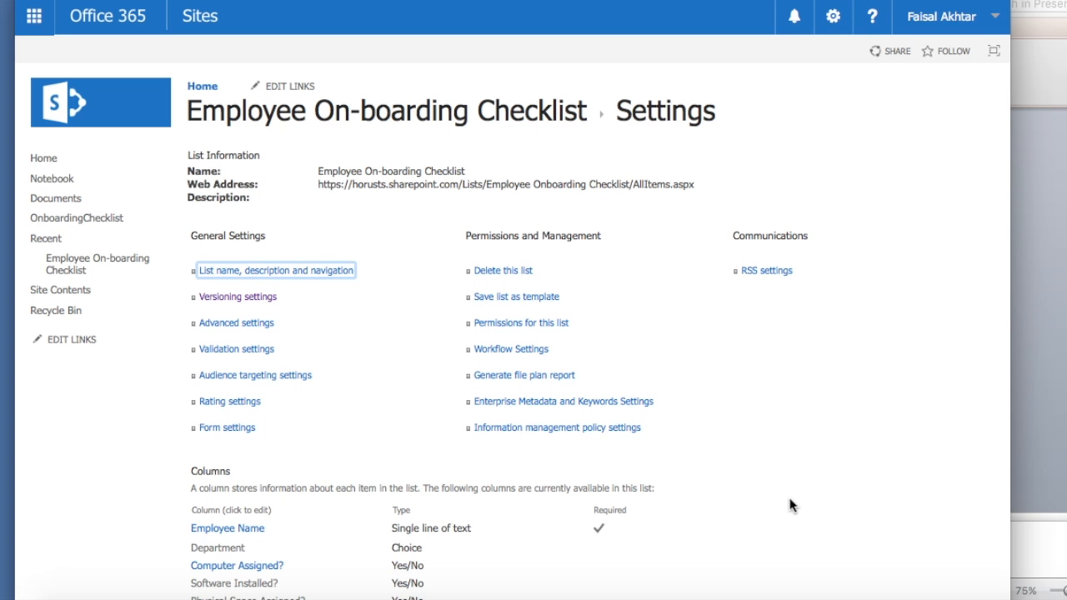
{"action": "scroll", "coordinate": [766, 498], "scroll_direction": "down", "scroll_amount": 5}
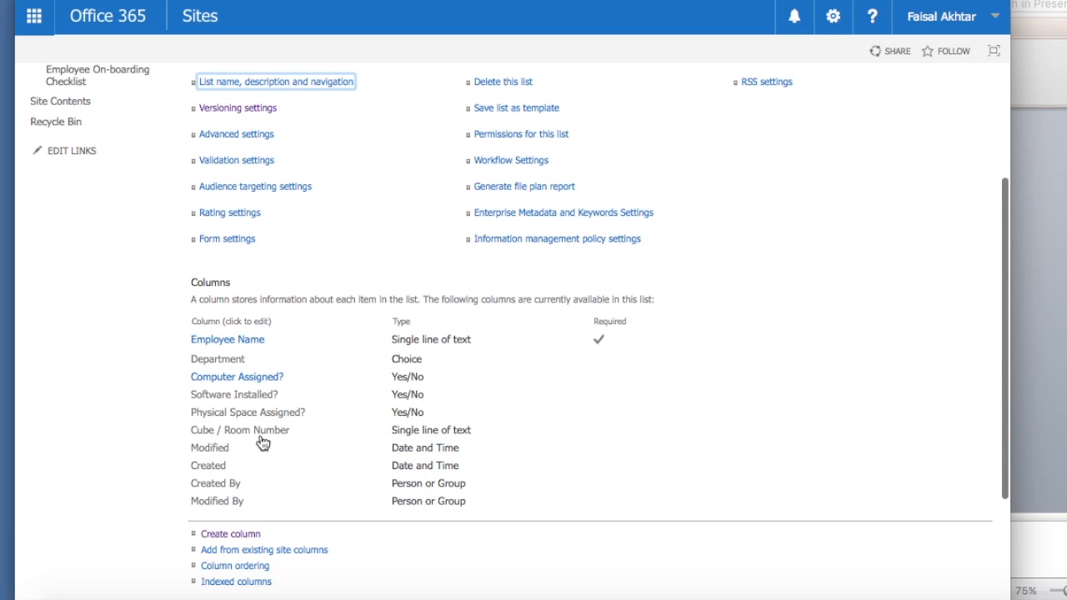
- Create an 'Extension Assigned?' Yes/No checkbox column with its default value set to No
{"action": "left_click", "coordinate": [229, 536]}
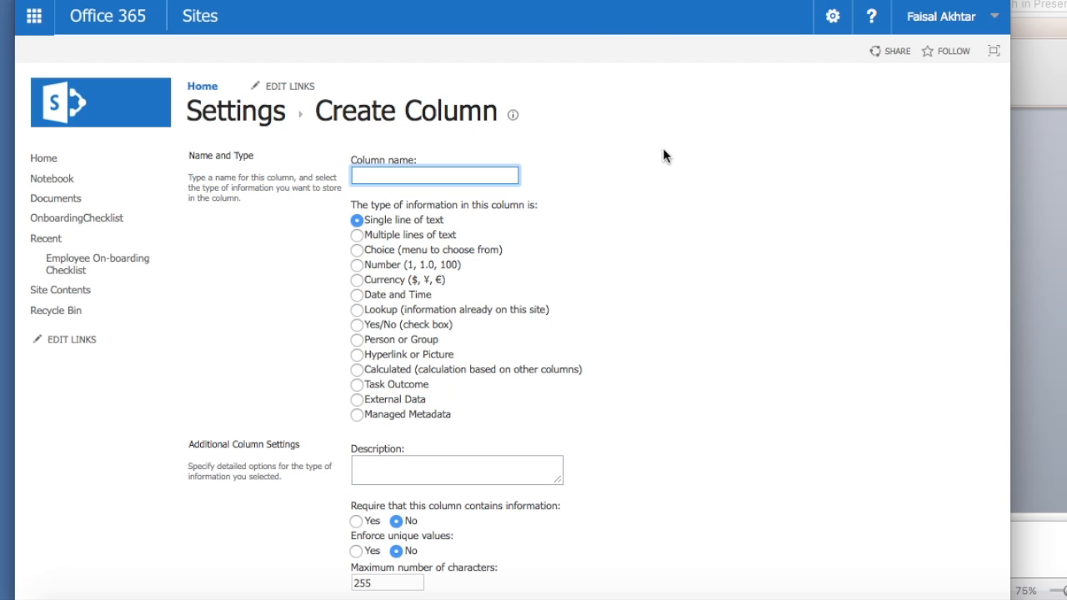
{"action": "type", "text": "E"}
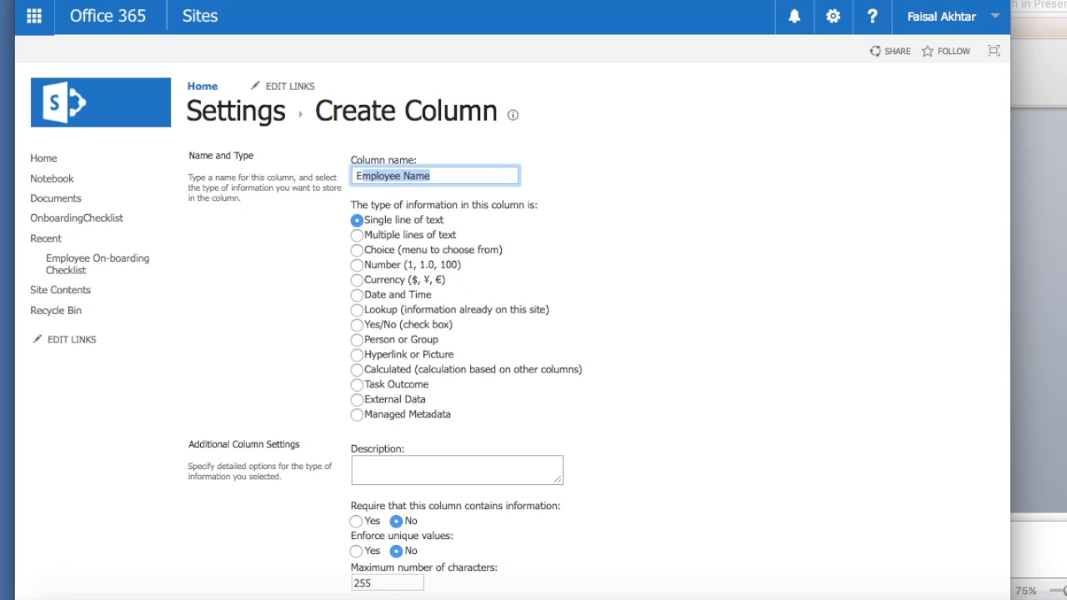
{"action": "type", "text": "xten"}
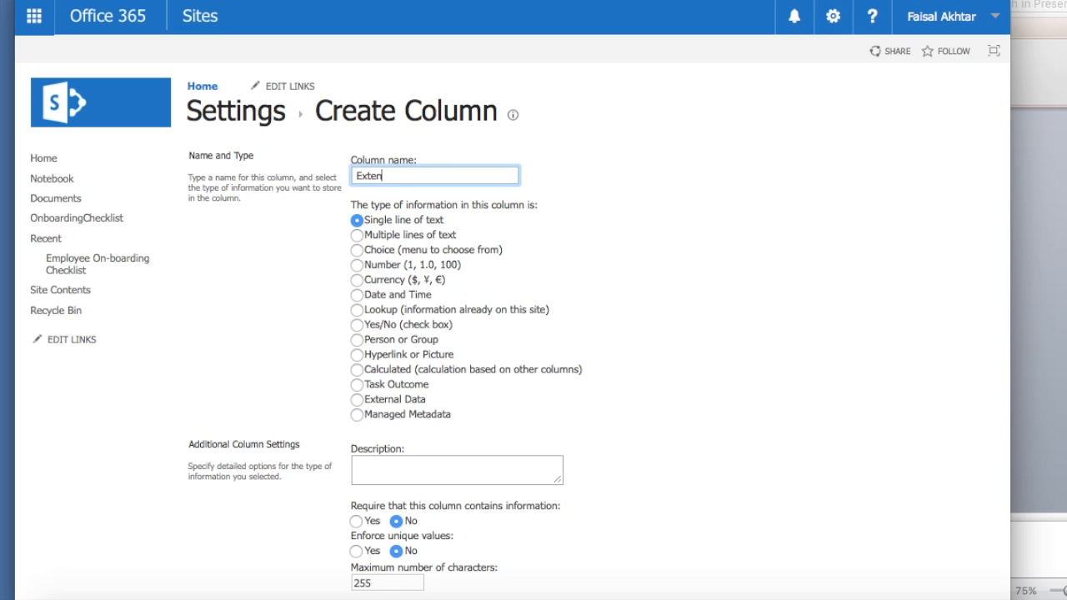
{"action": "type", "text": "sion Assigned?"}
{"action": "left_click", "coordinate": [356, 327]}
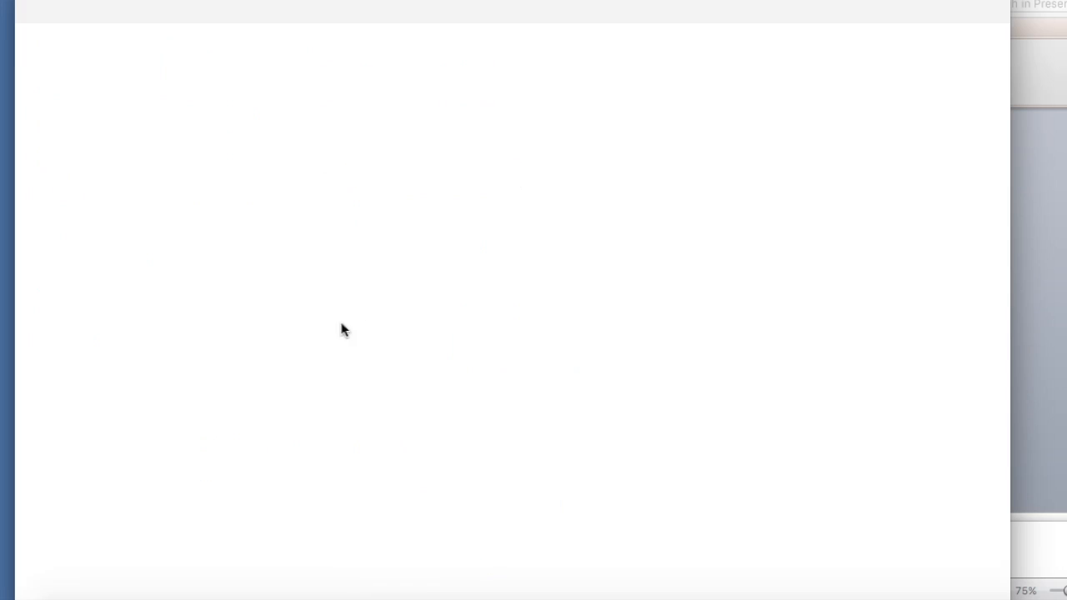
{"action": "scroll", "coordinate": [297, 303], "scroll_direction": "down", "scroll_amount": 2}
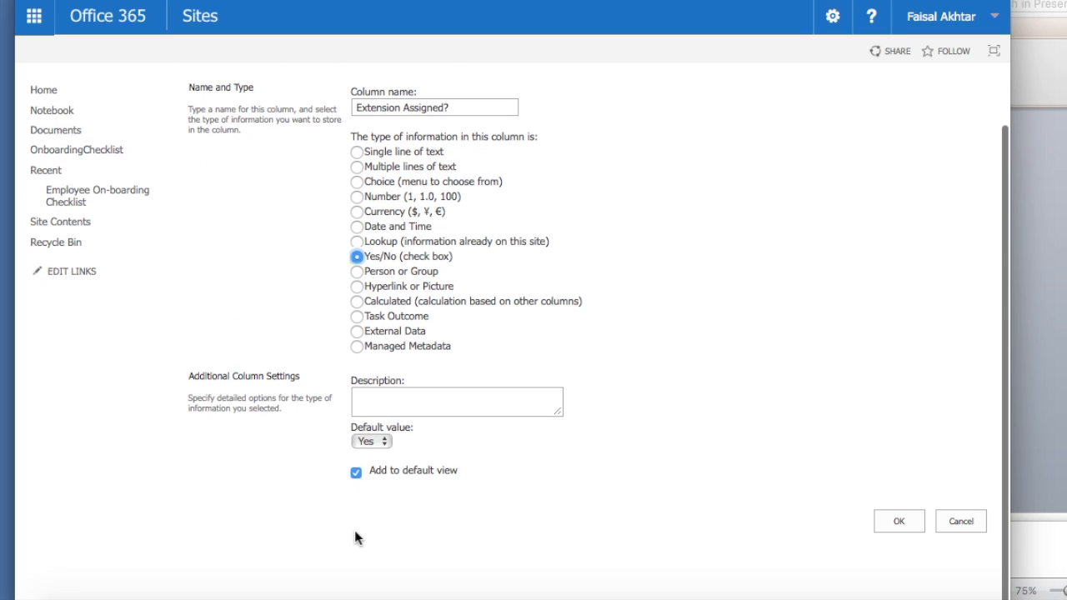
{"action": "left_click", "coordinate": [379, 443]}
{"action": "left_click", "coordinate": [377, 474]}
{"action": "left_click", "coordinate": [381, 443]}
{"action": "left_click", "coordinate": [367, 463]}
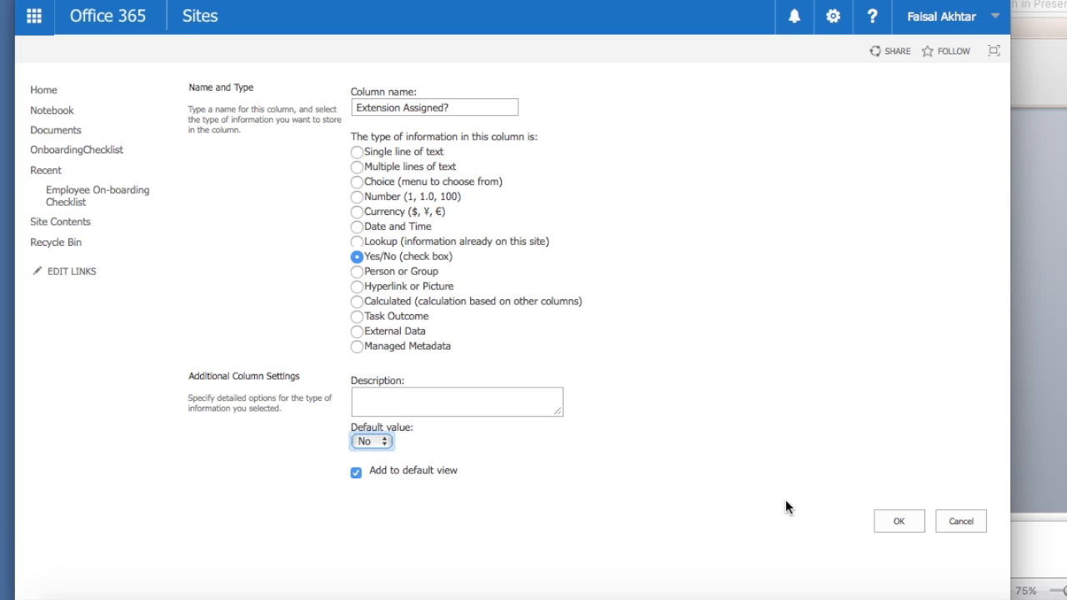
{"action": "left_click", "coordinate": [903, 523]}
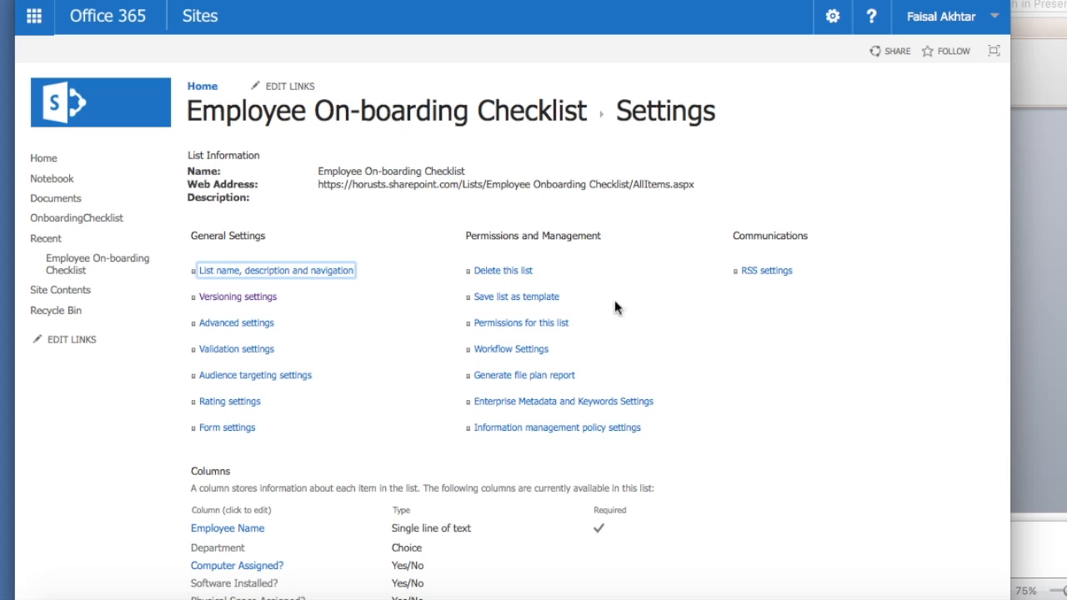
{"action": "scroll", "coordinate": [473, 160], "scroll_direction": "down", "scroll_amount": 4}
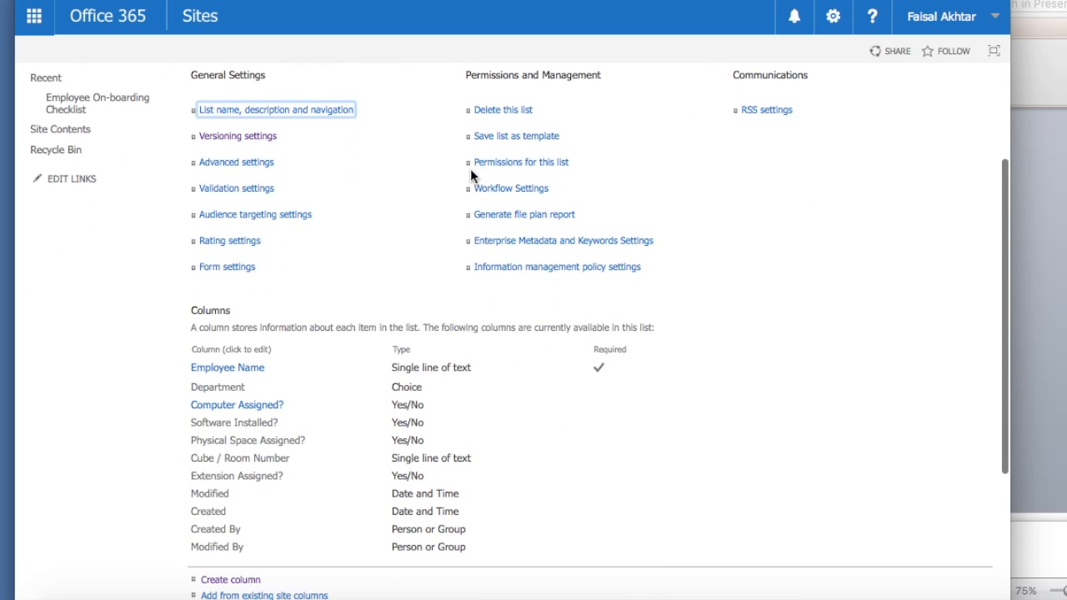
{"action": "scroll", "coordinate": [470, 168], "scroll_direction": "down", "scroll_amount": 2}
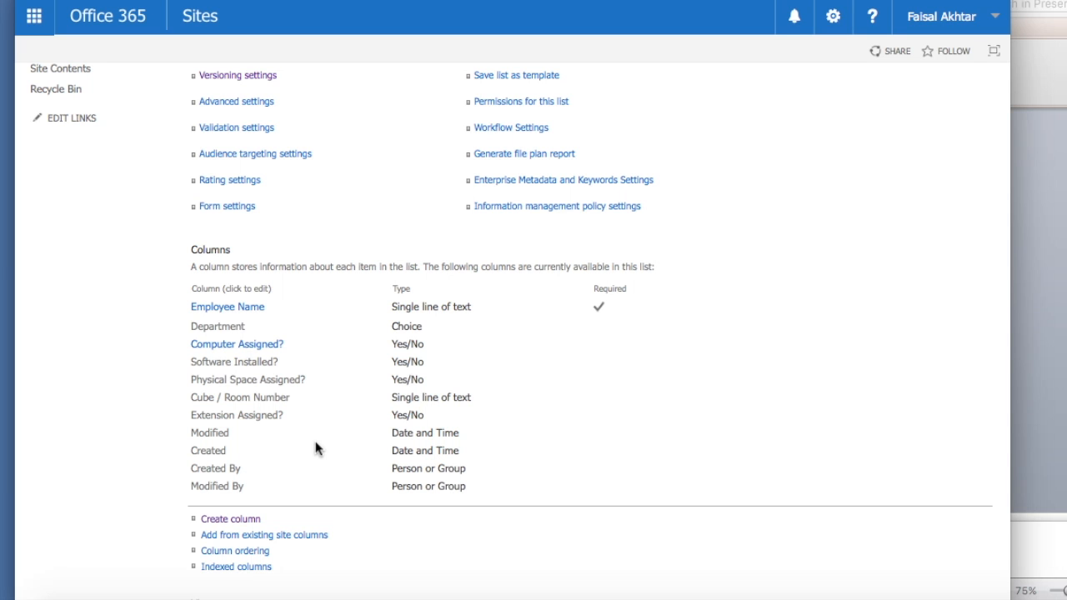
{"action": "scroll", "coordinate": [315, 449], "scroll_direction": "up", "scroll_amount": 3}
{"action": "scroll", "coordinate": [315, 446], "scroll_direction": "down", "scroll_amount": 5}
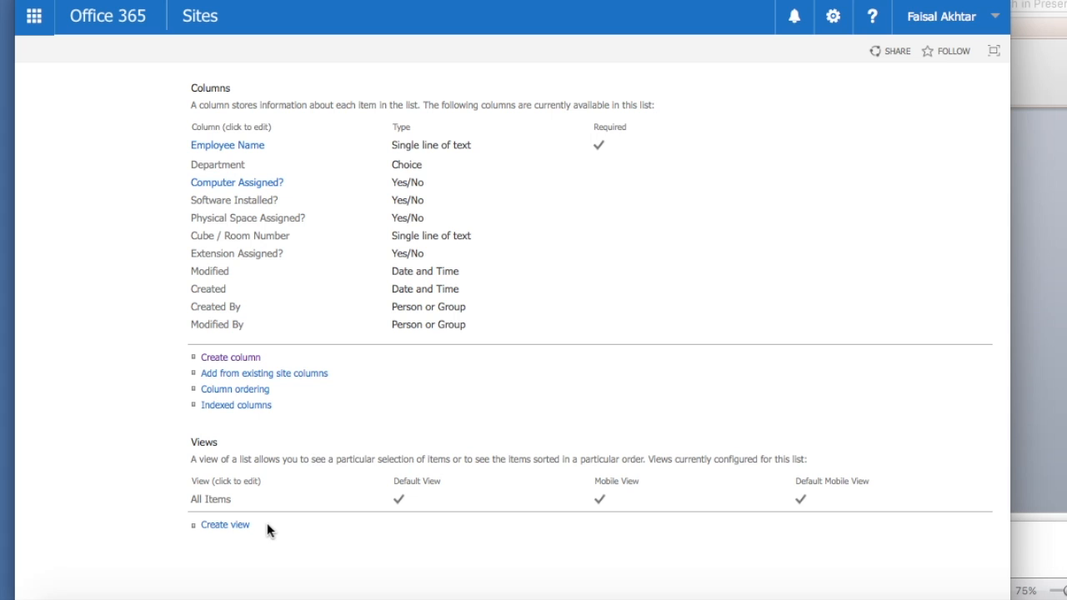
{"action": "scroll", "coordinate": [297, 488], "scroll_direction": "up", "scroll_amount": 2}
{"action": "scroll", "coordinate": [298, 488], "scroll_direction": "down", "scroll_amount": 2}
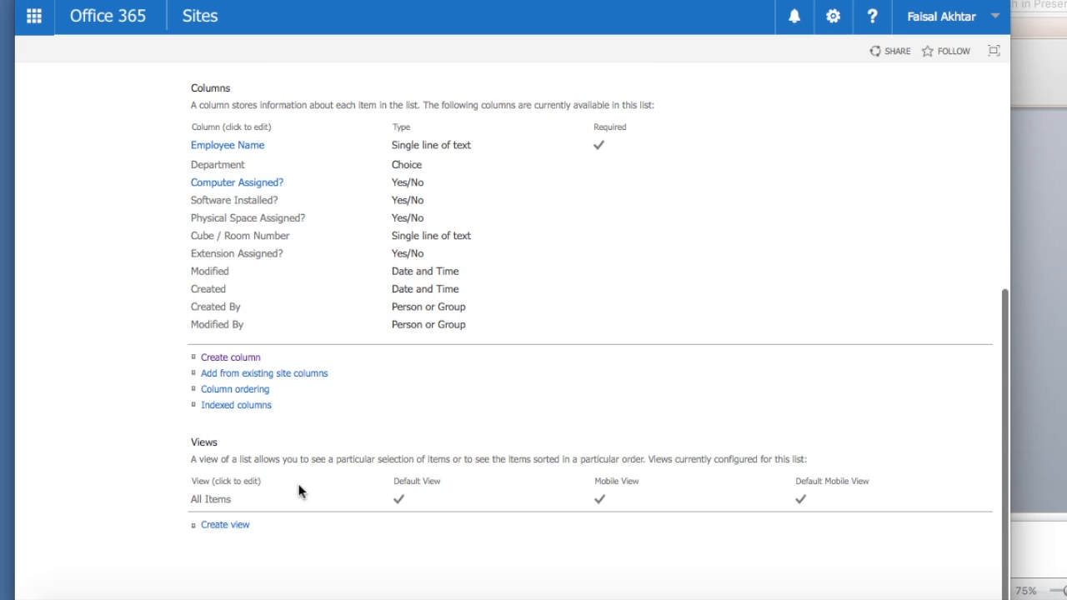
{"action": "left_click", "coordinate": [218, 527]}
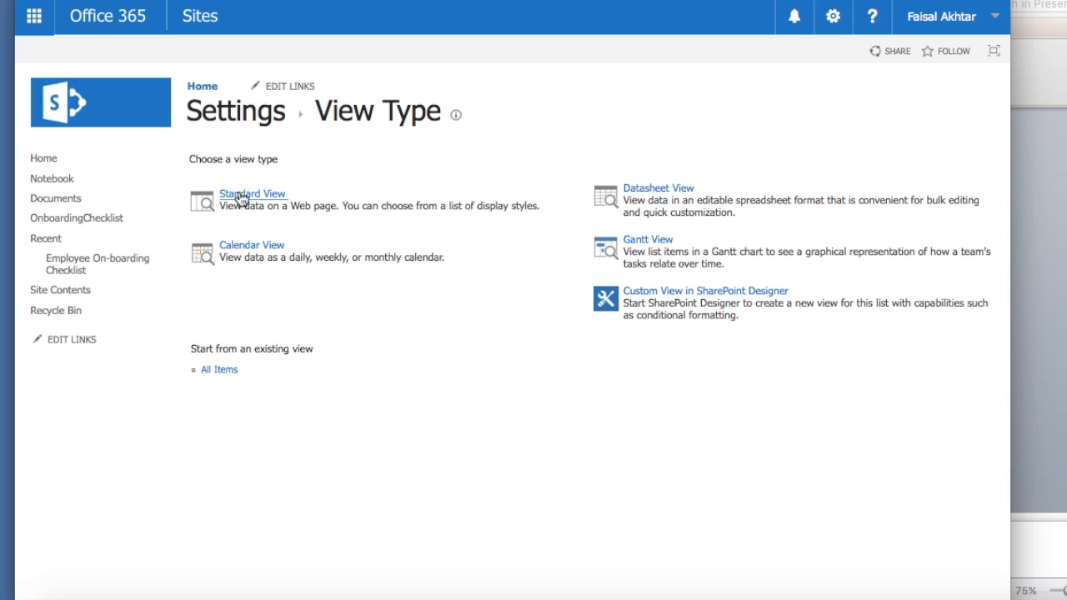
- Start a Standard View named 'Computer Assigned'
{"action": "left_click", "coordinate": [674, 206]}
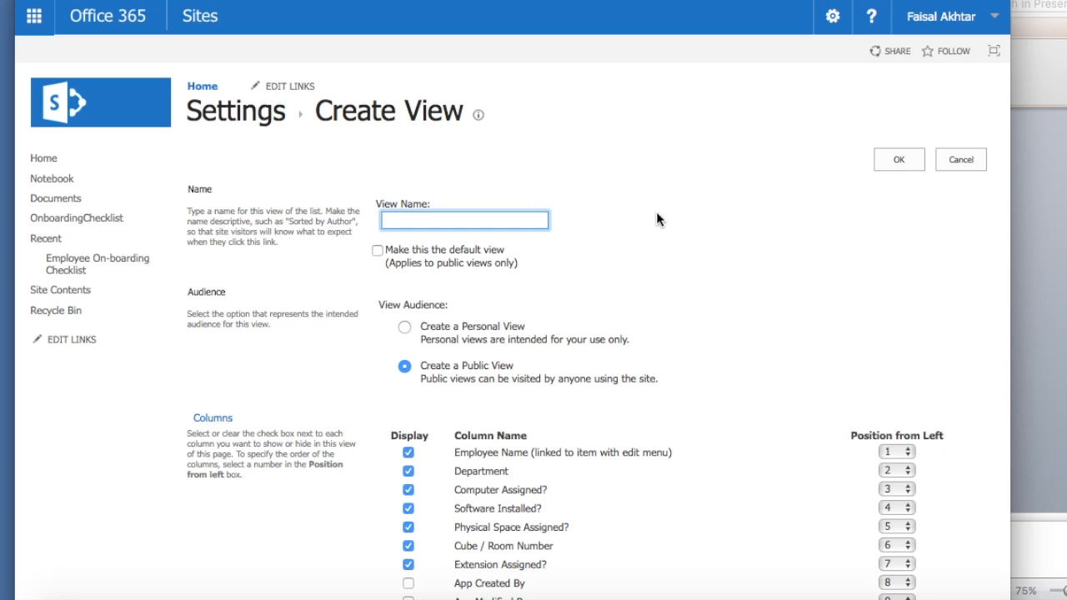
{"action": "type", "text": "Computer A"}
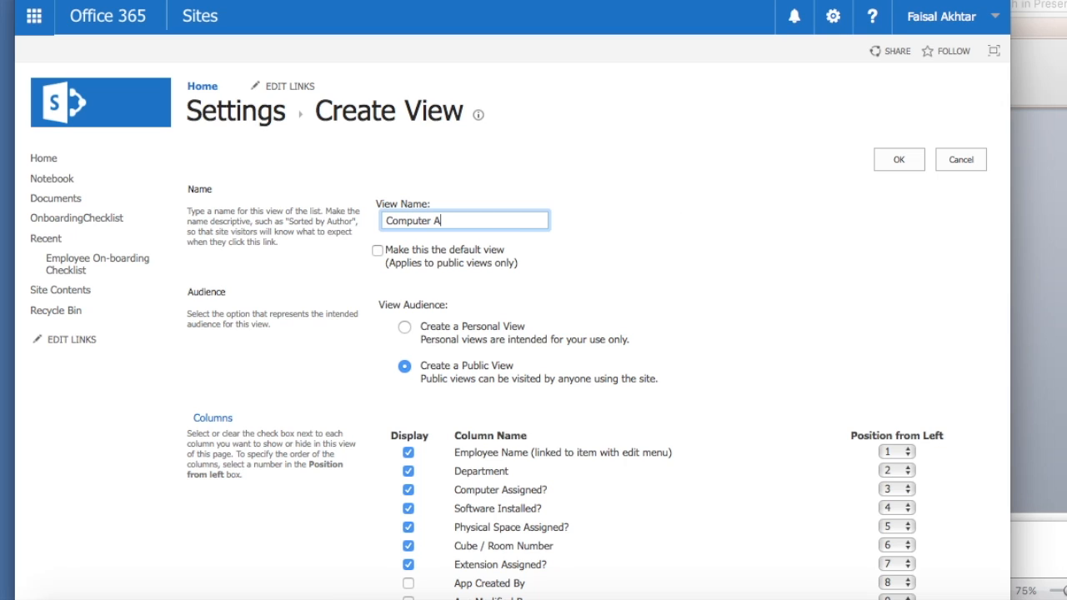
{"action": "type", "text": "ssigned"}
{"action": "scroll", "coordinate": [438, 250], "scroll_direction": "down", "scroll_amount": 1}
{"action": "scroll", "coordinate": [335, 321], "scroll_direction": "down", "scroll_amount": 6}
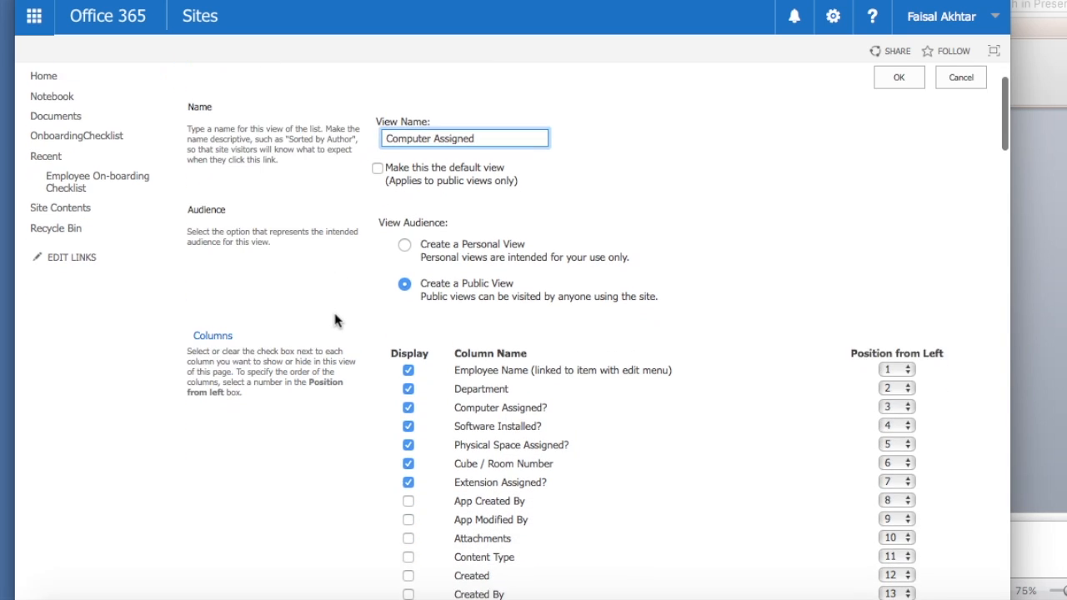
{"action": "scroll", "coordinate": [213, 377], "scroll_direction": "down", "scroll_amount": 11}
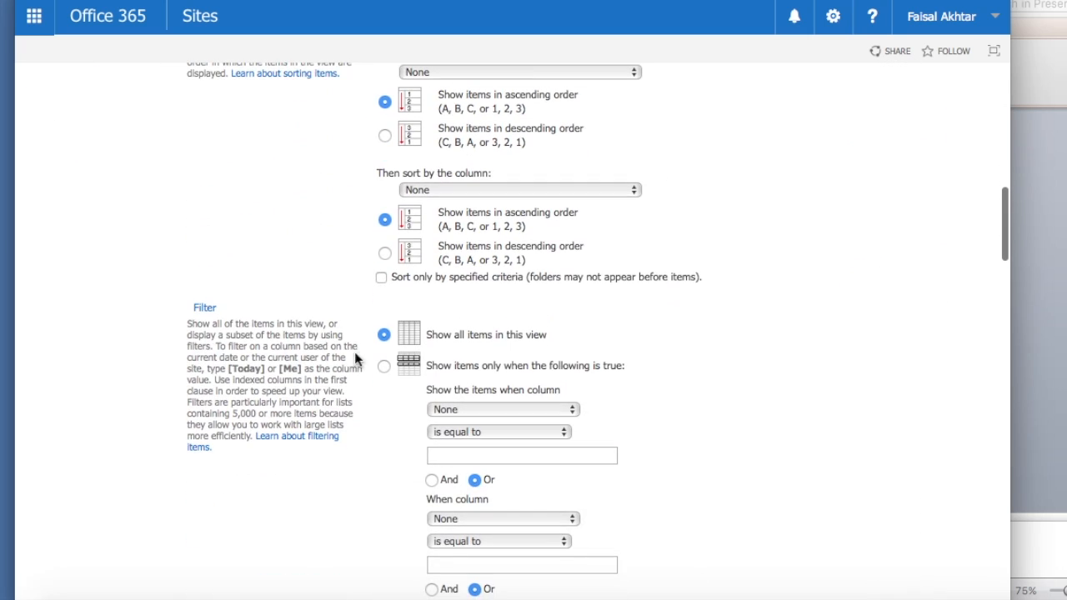
- Filter the view to items where Computer Assigned? equals Yes, and save it
{"action": "left_click", "coordinate": [383, 369]}
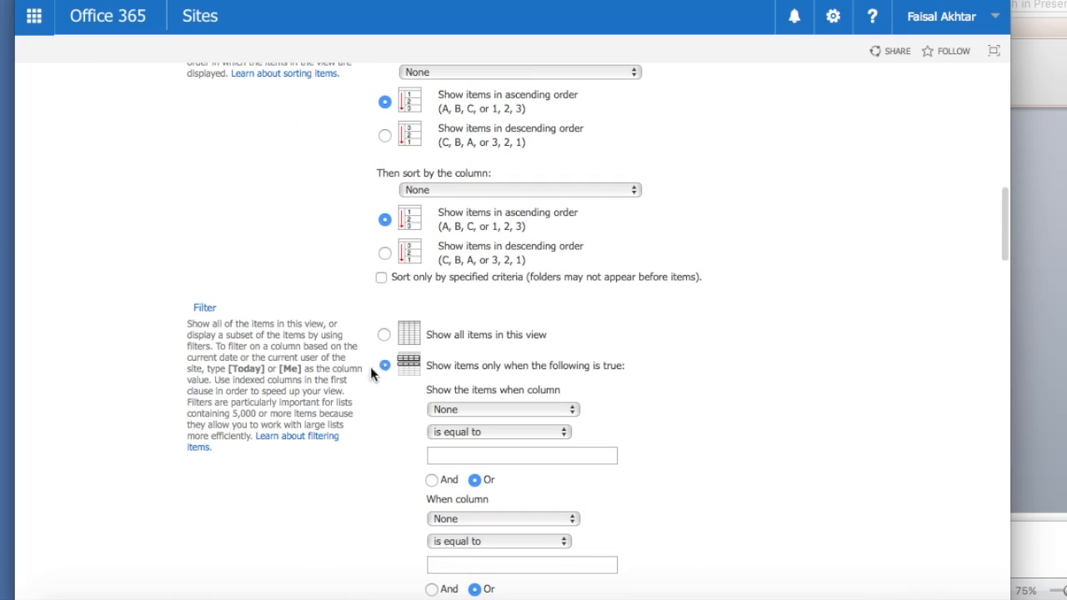
{"action": "left_click", "coordinate": [574, 410]}
{"action": "scroll", "coordinate": [549, 452], "scroll_direction": "down", "scroll_amount": 5}
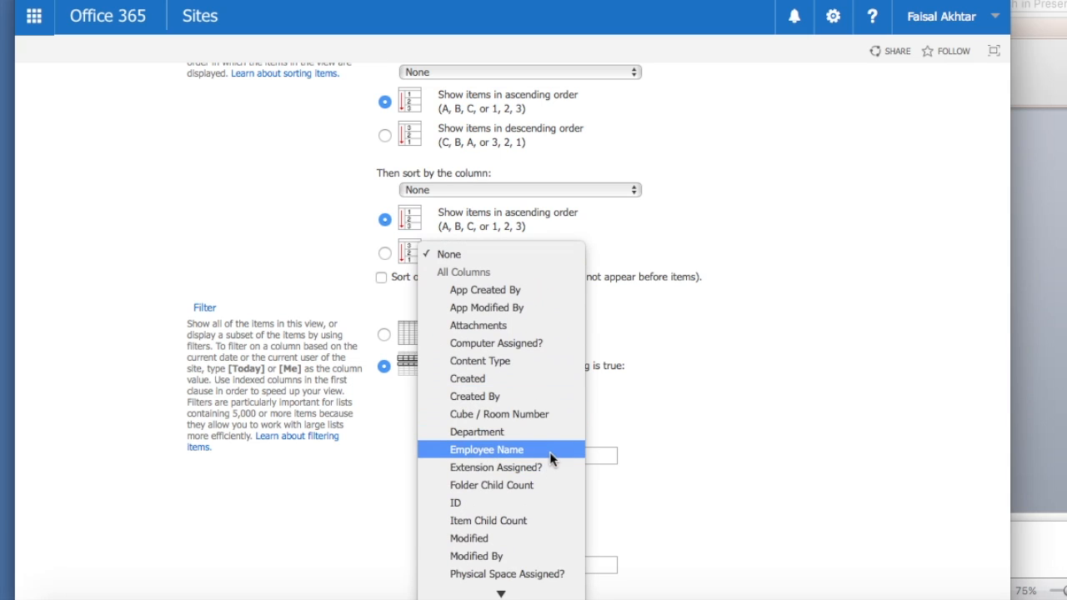
{"action": "left_click", "coordinate": [514, 344]}
{"action": "left_click", "coordinate": [459, 452]}
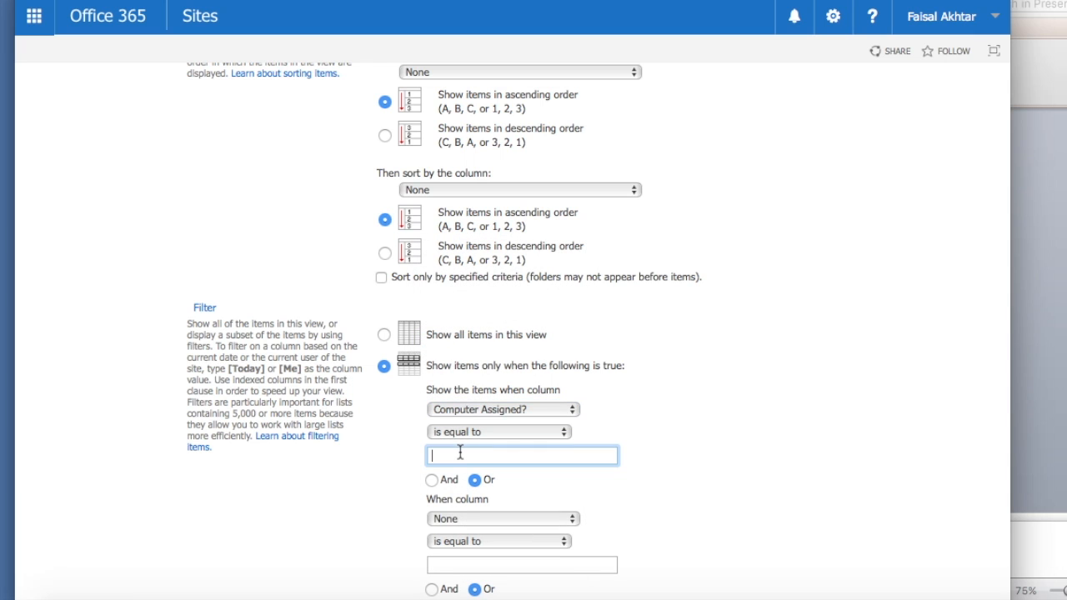
{"action": "type", "text": "Yes"}
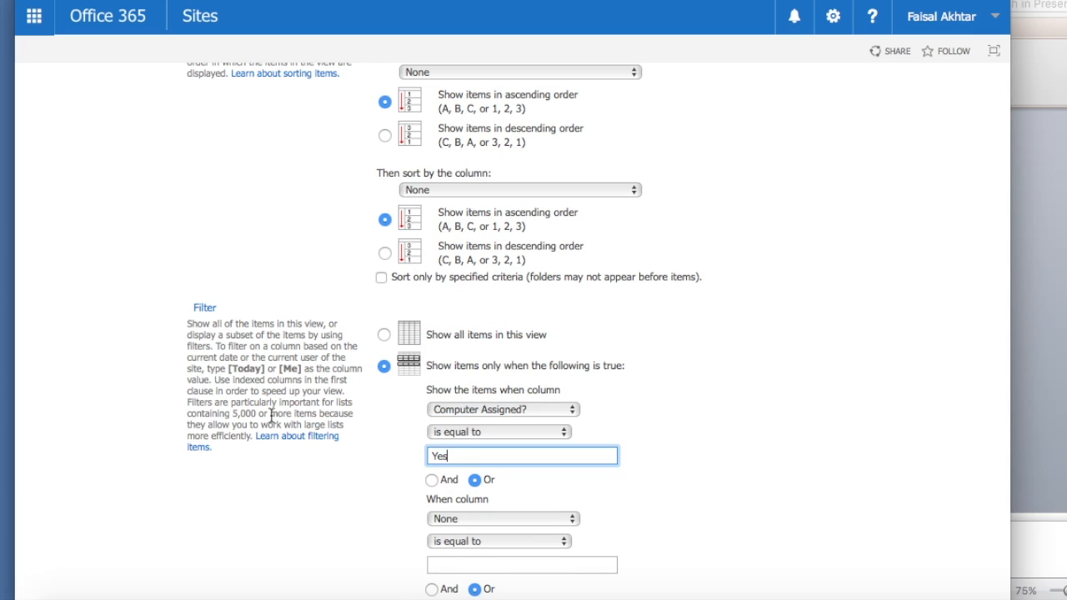
{"action": "scroll", "coordinate": [271, 415], "scroll_direction": "down", "scroll_amount": 2}
{"action": "scroll", "coordinate": [271, 415], "scroll_direction": "down", "scroll_amount": 15}
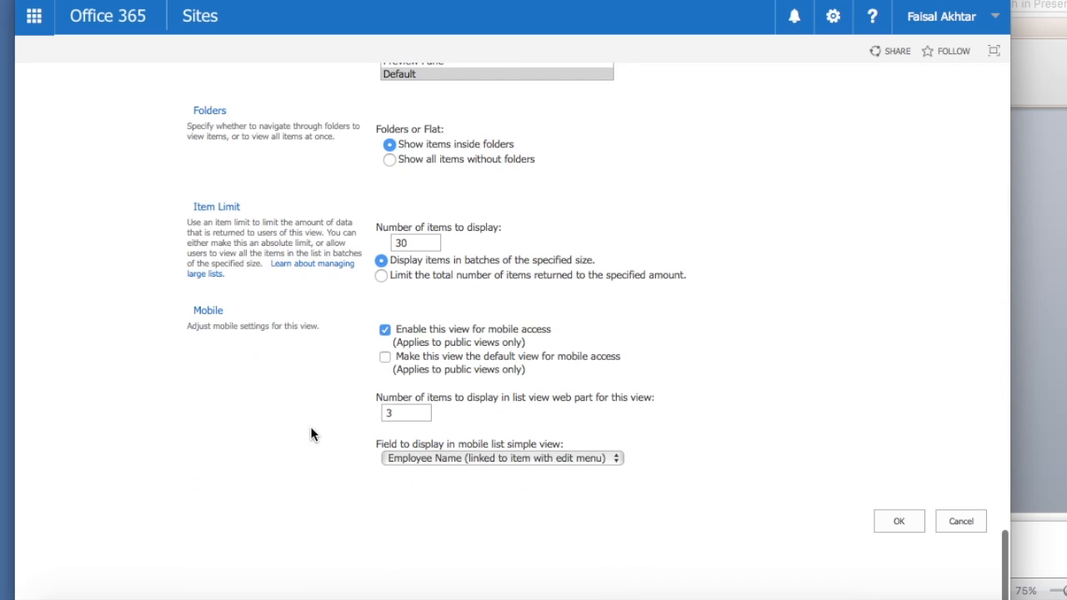
{"action": "left_click", "coordinate": [896, 521]}
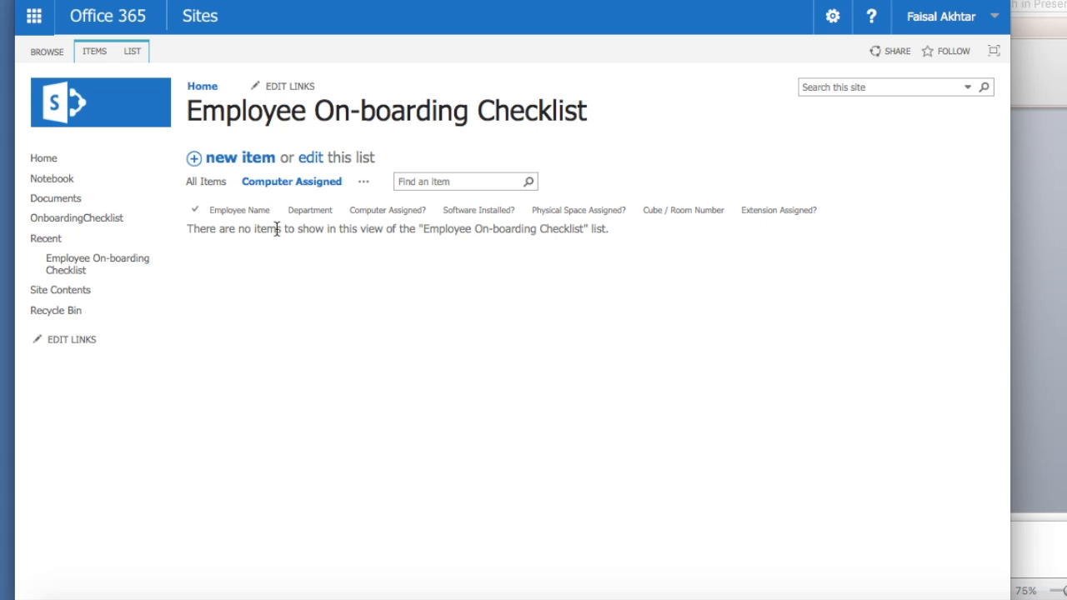
- Start a new view based on Computer Assigned, named 'Software Installed'
{"action": "left_click", "coordinate": [133, 52]}
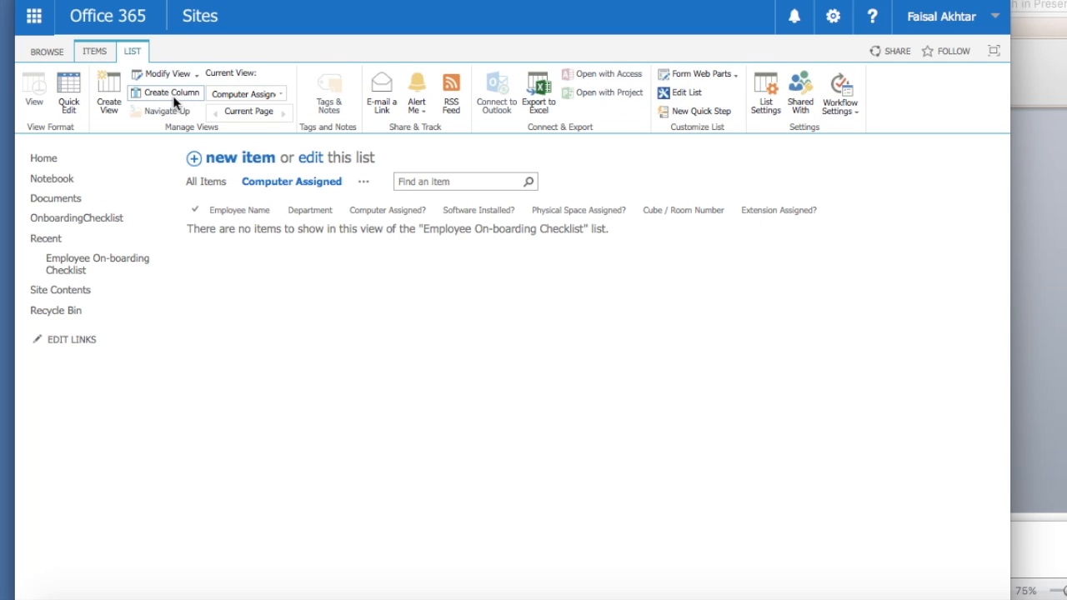
{"action": "left_click", "coordinate": [110, 96]}
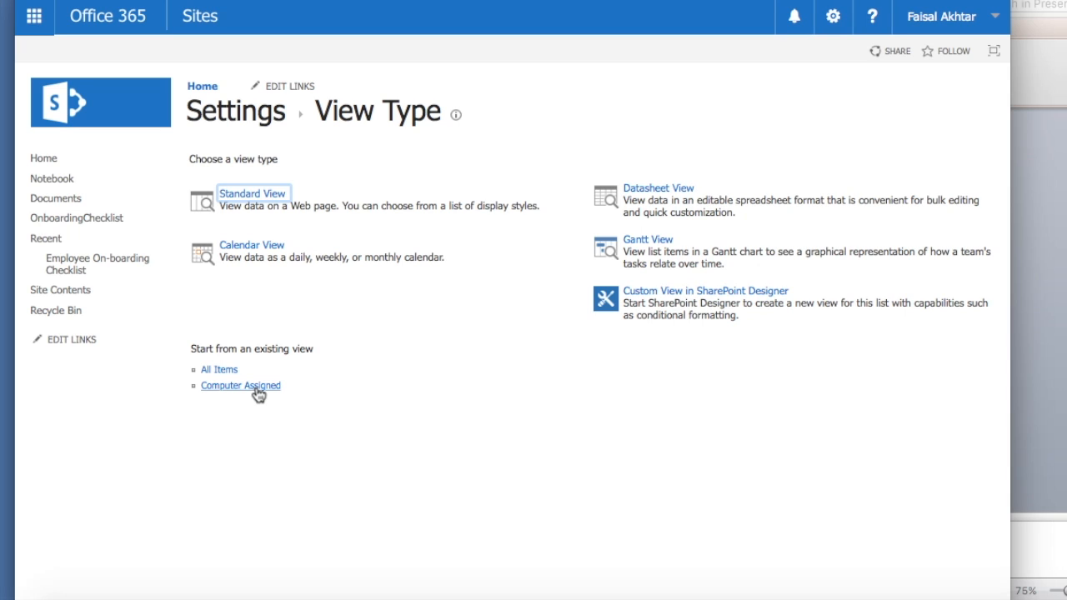
{"action": "left_click", "coordinate": [257, 388]}
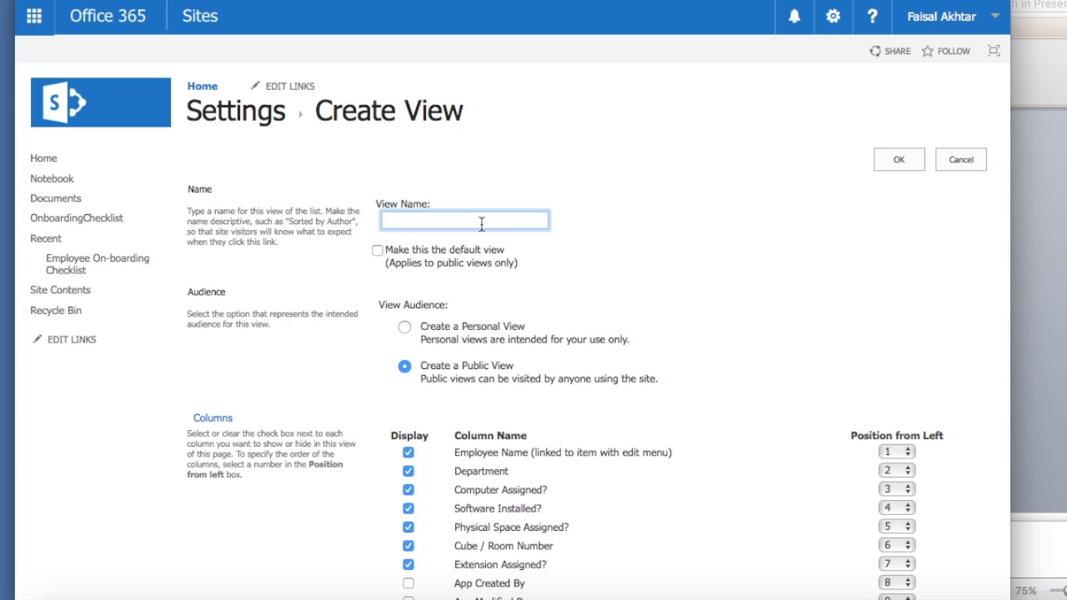
{"action": "type", "text": "Software Installed"}
- Change the view's filter column to Software Installed? and review the remaining view settings
{"action": "scroll", "coordinate": [370, 285], "scroll_direction": "down", "scroll_amount": 10}
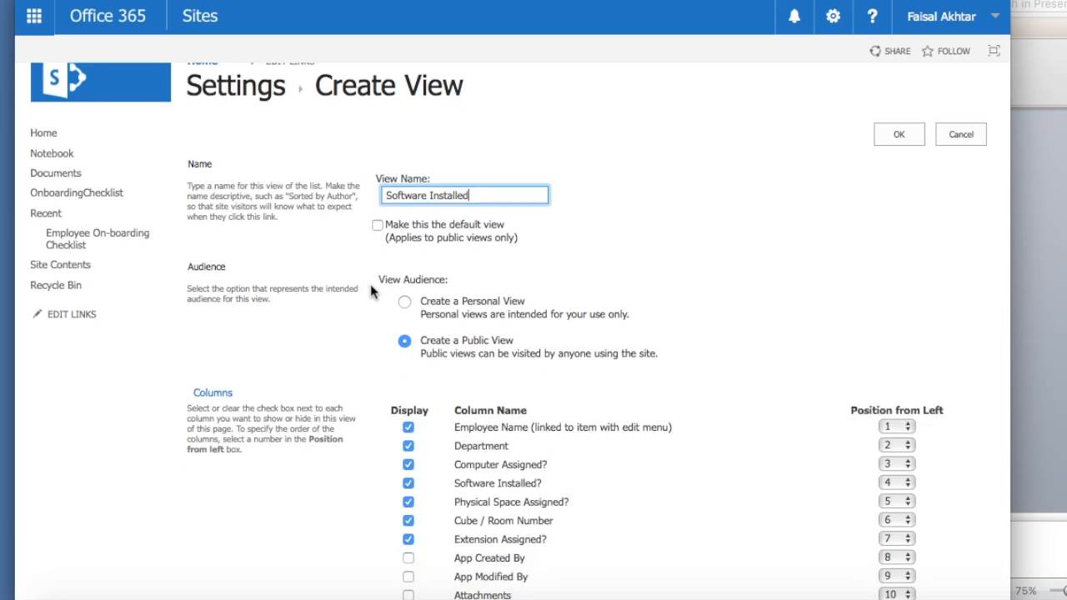
{"action": "scroll", "coordinate": [369, 280], "scroll_direction": "down", "scroll_amount": 5}
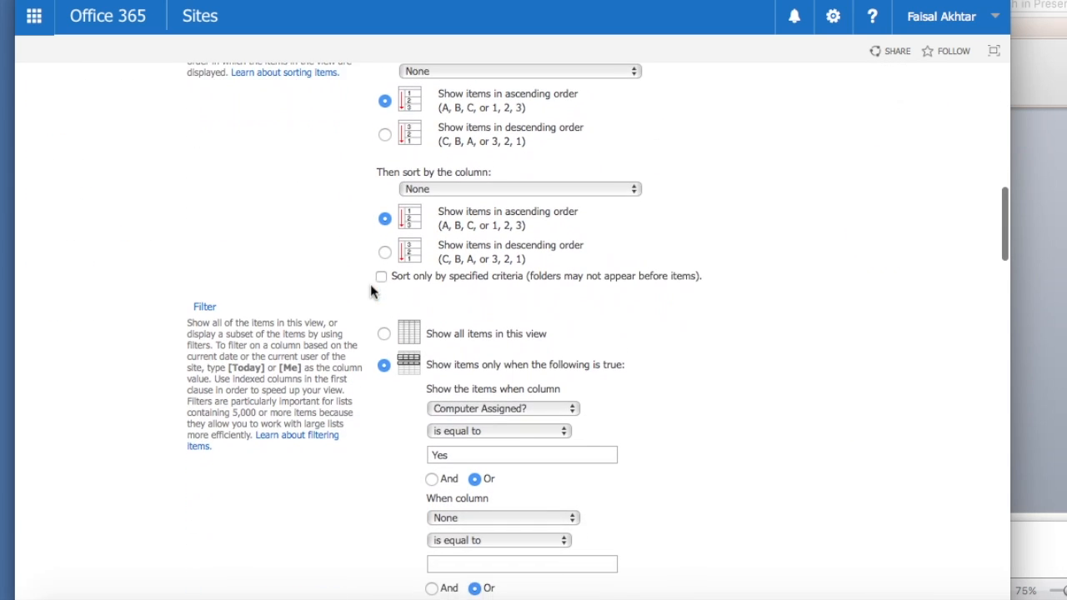
{"action": "scroll", "coordinate": [370, 286], "scroll_direction": "down", "scroll_amount": 1}
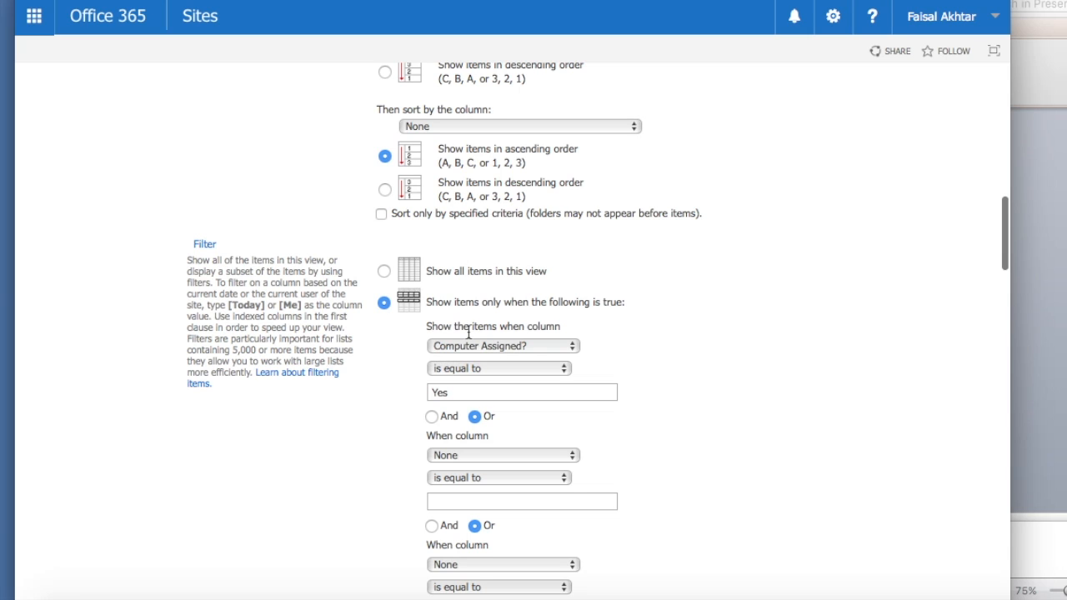
{"action": "left_click", "coordinate": [510, 351]}
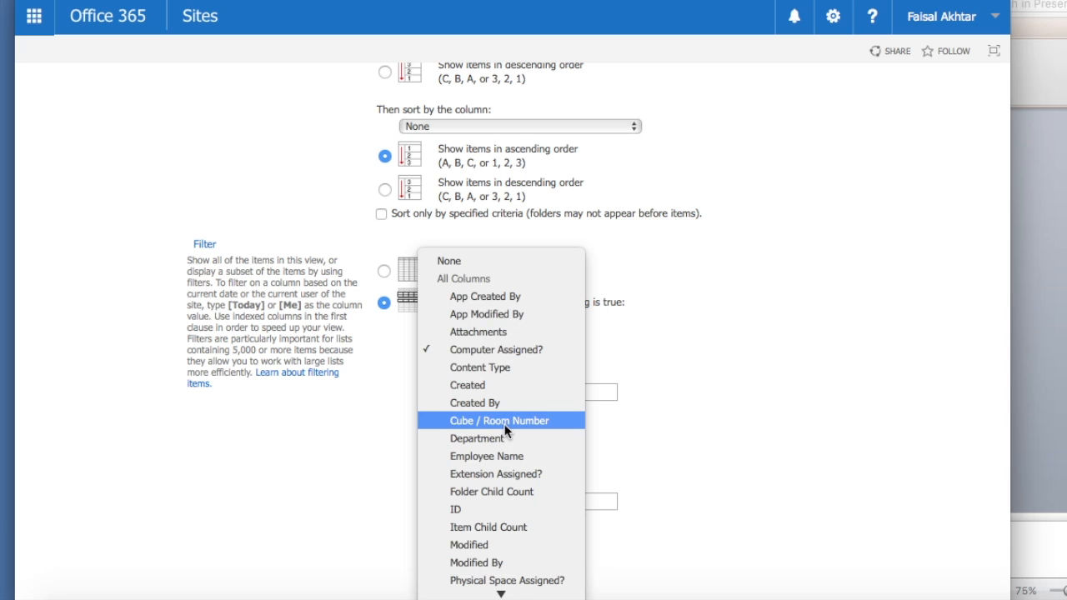
{"action": "scroll", "coordinate": [505, 430], "scroll_direction": "down", "scroll_amount": 2}
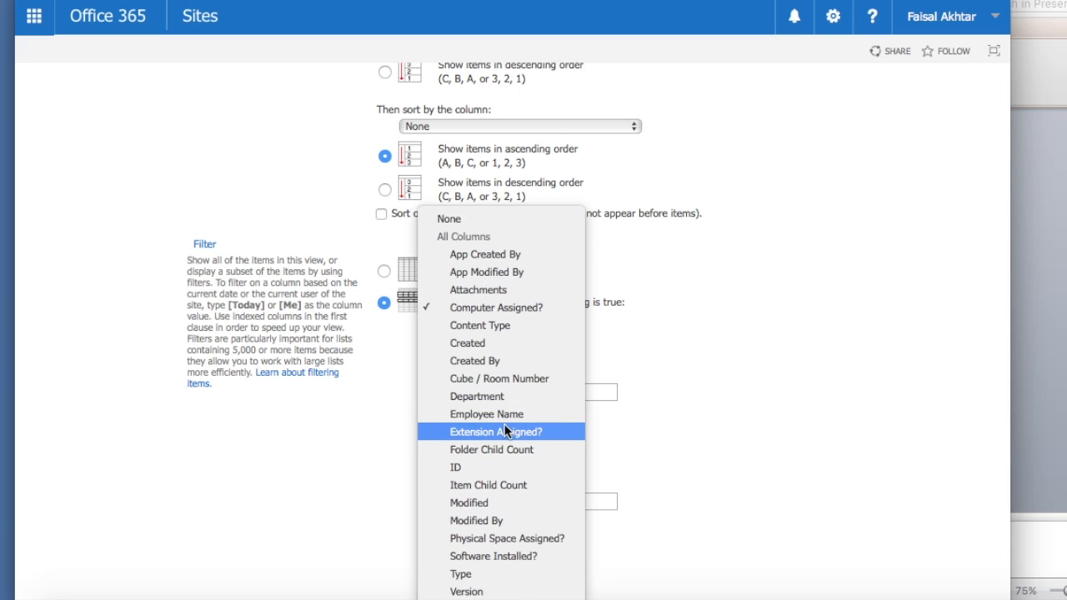
{"action": "left_click", "coordinate": [500, 556]}
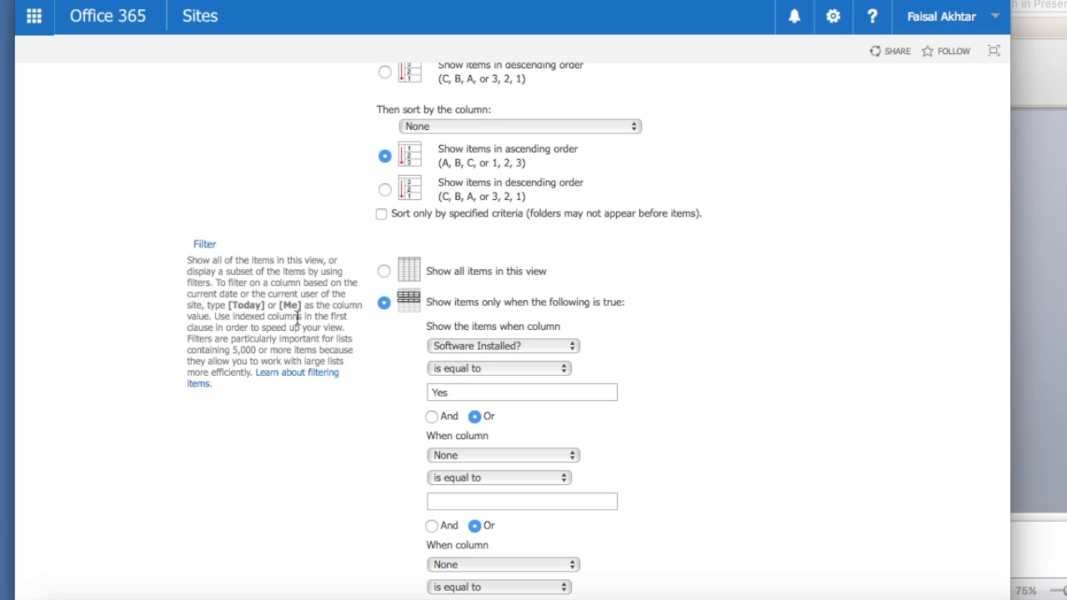
{"action": "scroll", "coordinate": [321, 354], "scroll_direction": "down", "scroll_amount": 1}
{"action": "scroll", "coordinate": [417, 405], "scroll_direction": "down", "scroll_amount": 10}
{"action": "scroll", "coordinate": [652, 409], "scroll_direction": "down", "scroll_amount": 2}
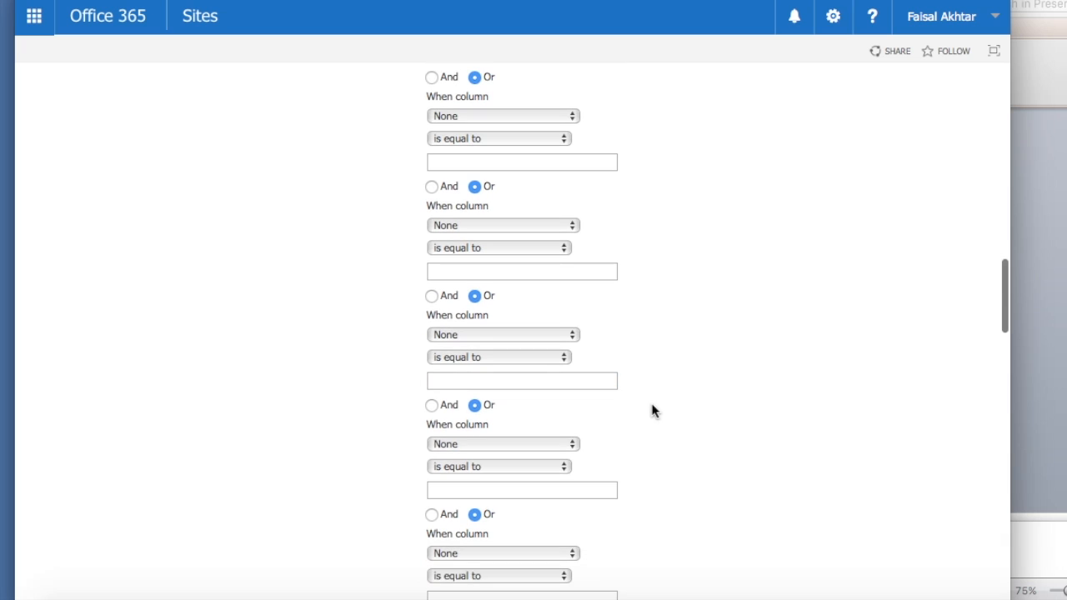
{"action": "scroll", "coordinate": [653, 410], "scroll_direction": "down", "scroll_amount": 15}
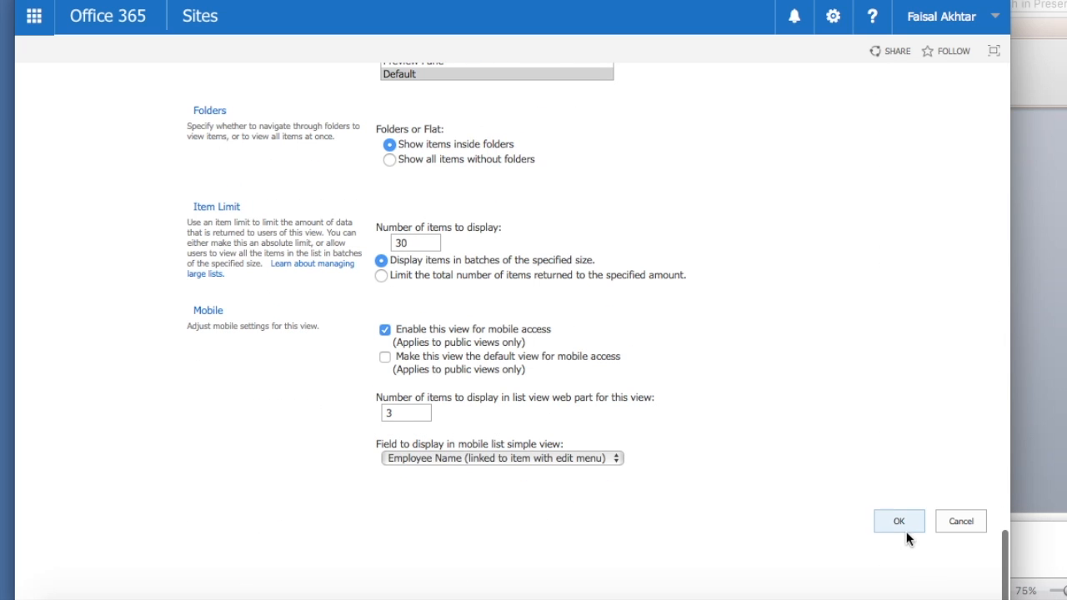
{"action": "scroll", "coordinate": [906, 533], "scroll_direction": "up", "scroll_amount": 20}
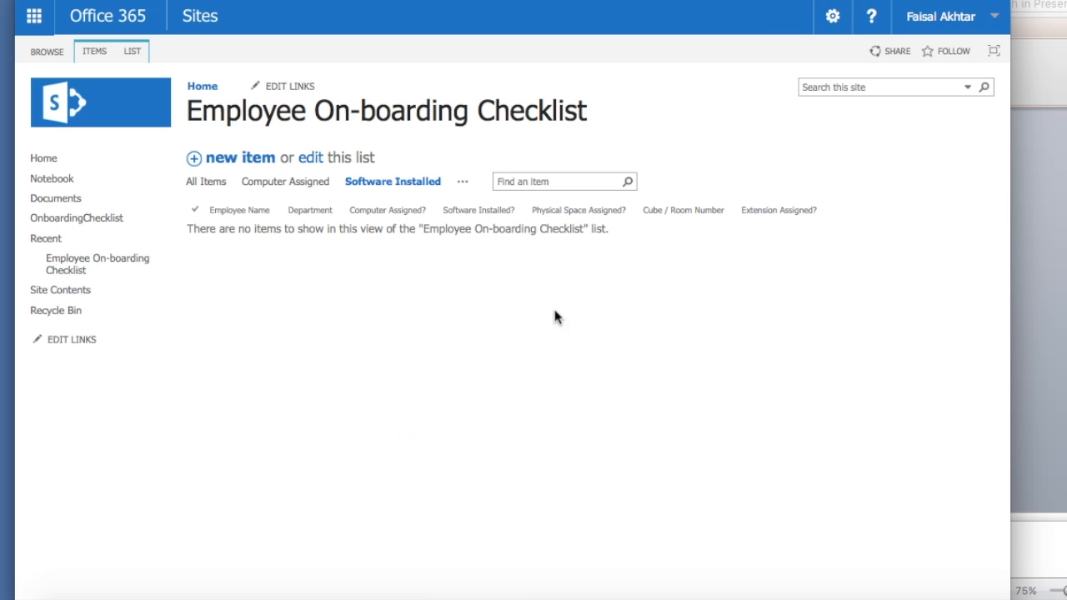
- Choose All Items from the LIST tab's Current View dropdown
{"action": "left_click", "coordinate": [133, 52]}
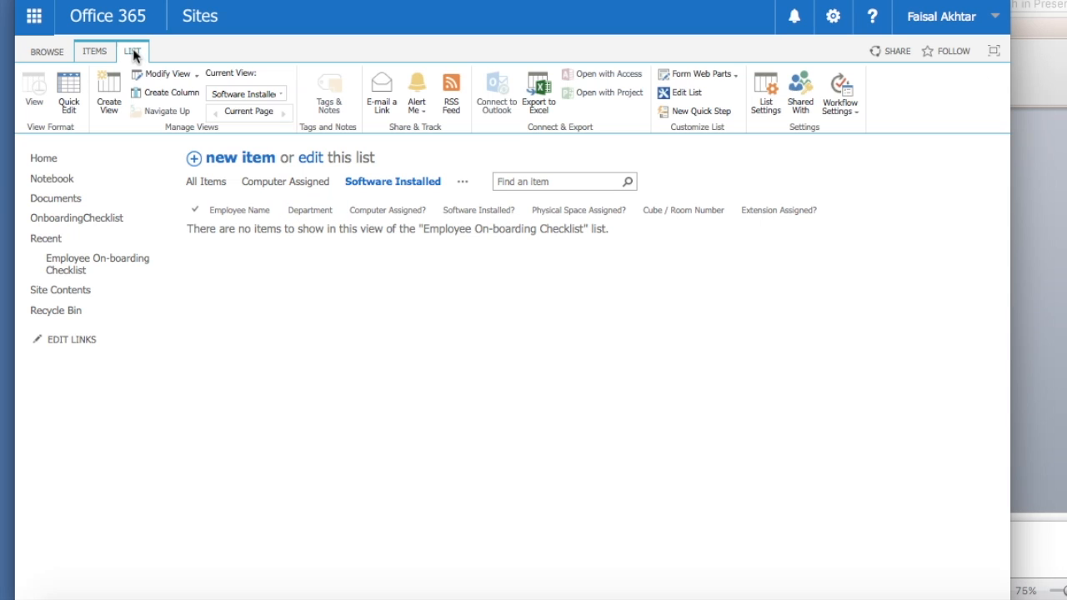
{"action": "left_click", "coordinate": [260, 94]}
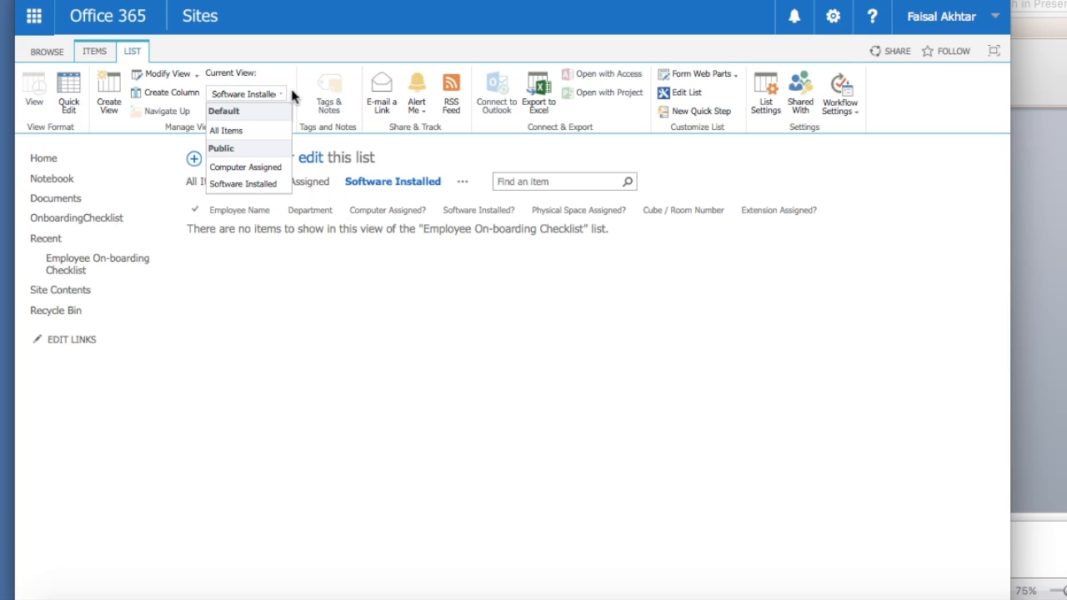
{"action": "left_click", "coordinate": [255, 130]}
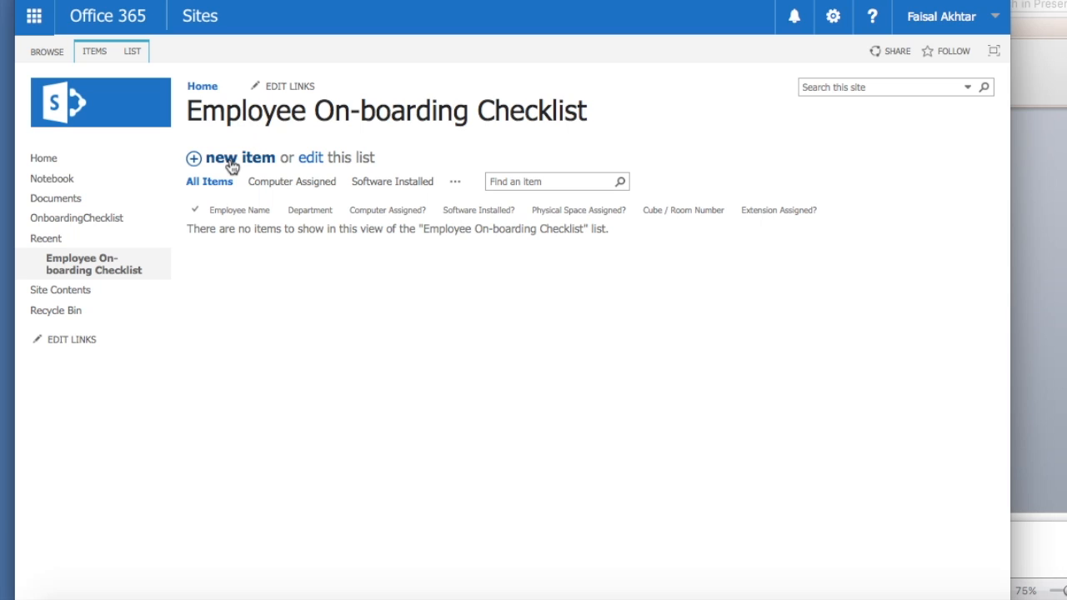
- Save a new item with the employee's full name, leaving Department as IT
{"action": "left_click", "coordinate": [231, 161]}
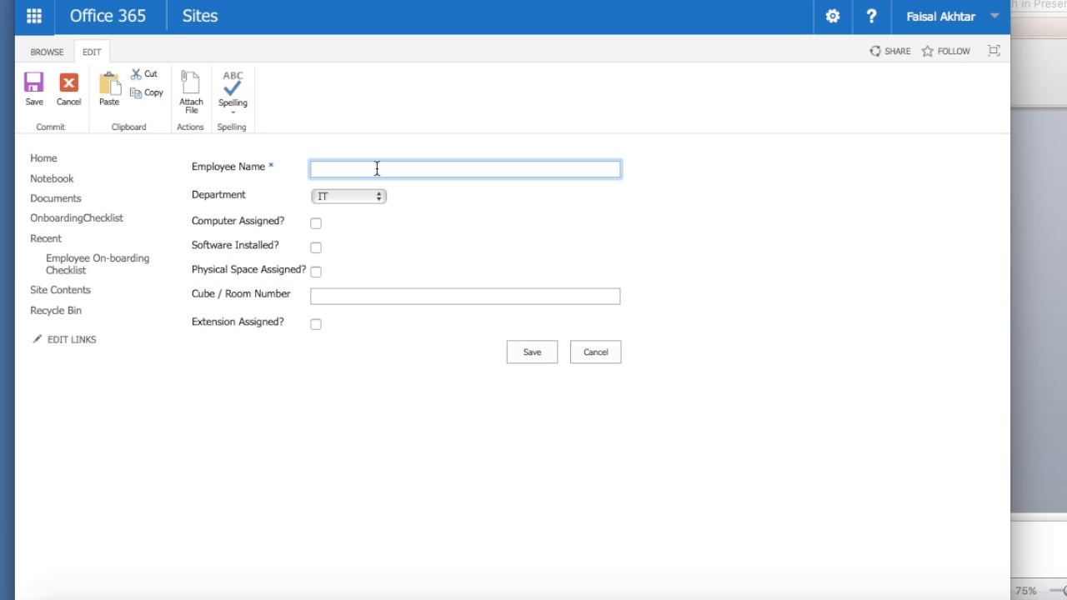
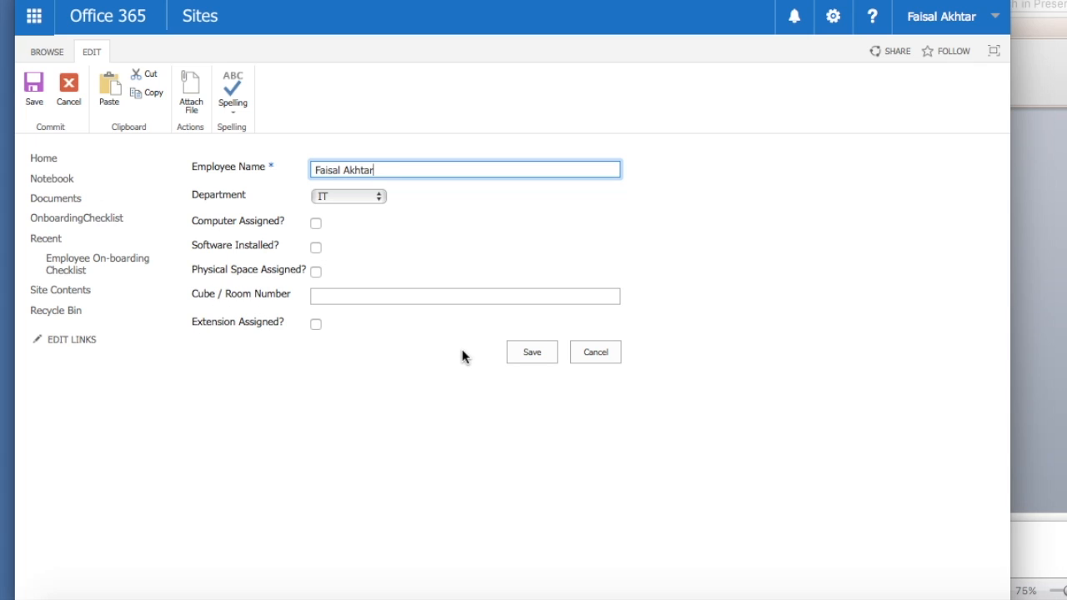
{"action": "left_click", "coordinate": [530, 353]}
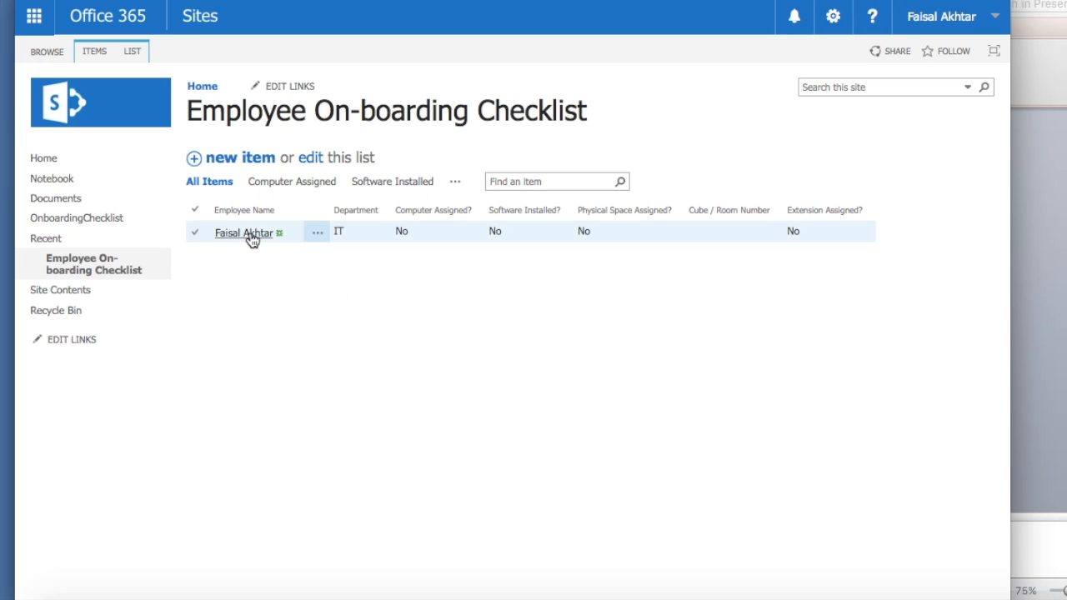
- Save a new item with the second employee's name and Department set to Accounting
{"action": "left_click", "coordinate": [223, 162]}
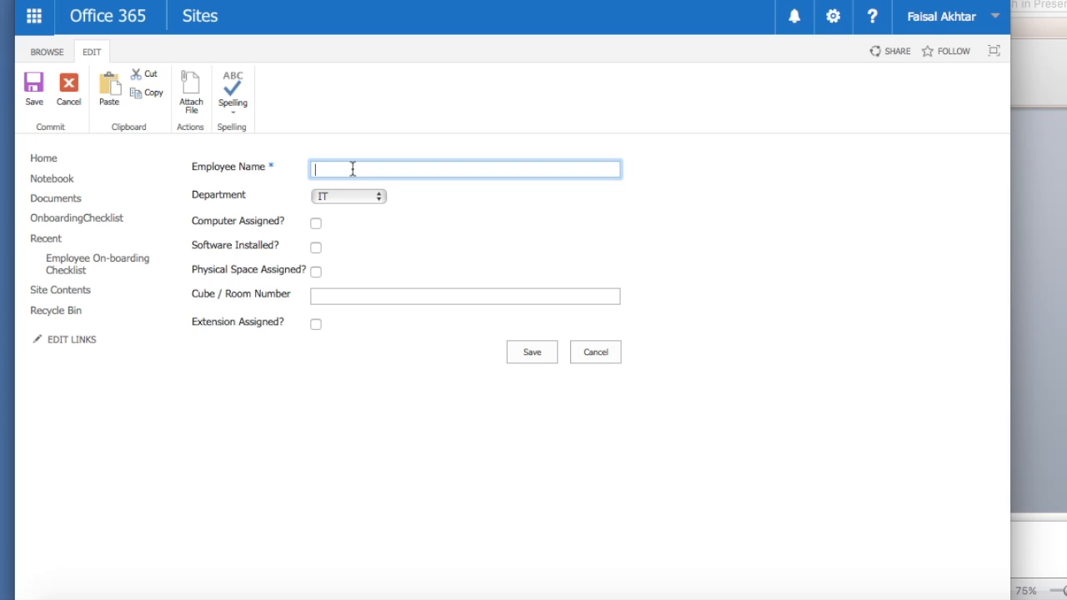
{"action": "type", "text": "John Smith"}
{"action": "left_click", "coordinate": [336, 198]}
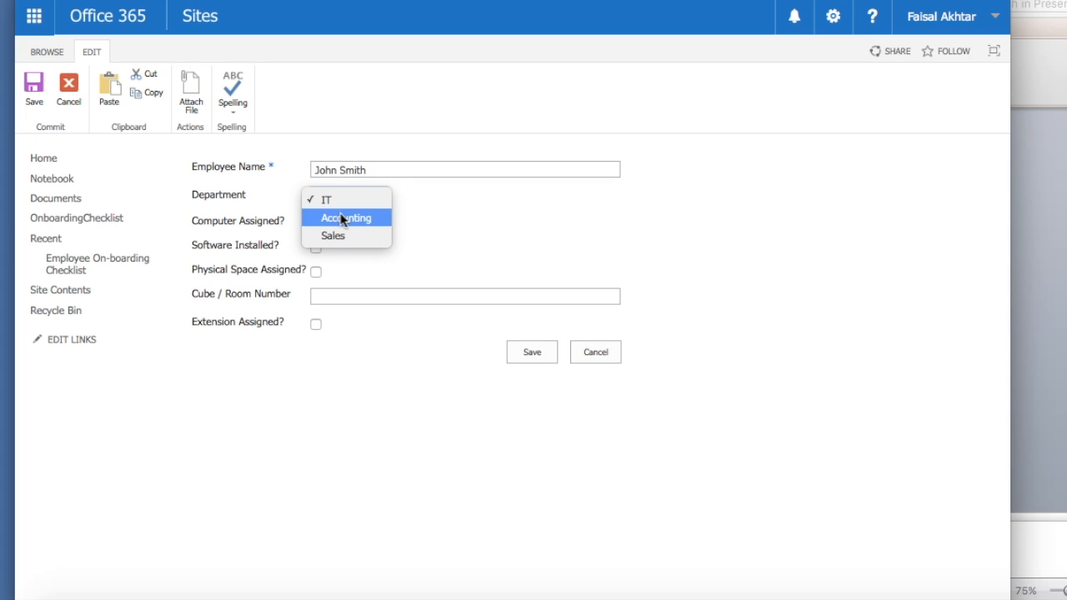
{"action": "left_click", "coordinate": [342, 217]}
{"action": "left_click", "coordinate": [249, 195]}
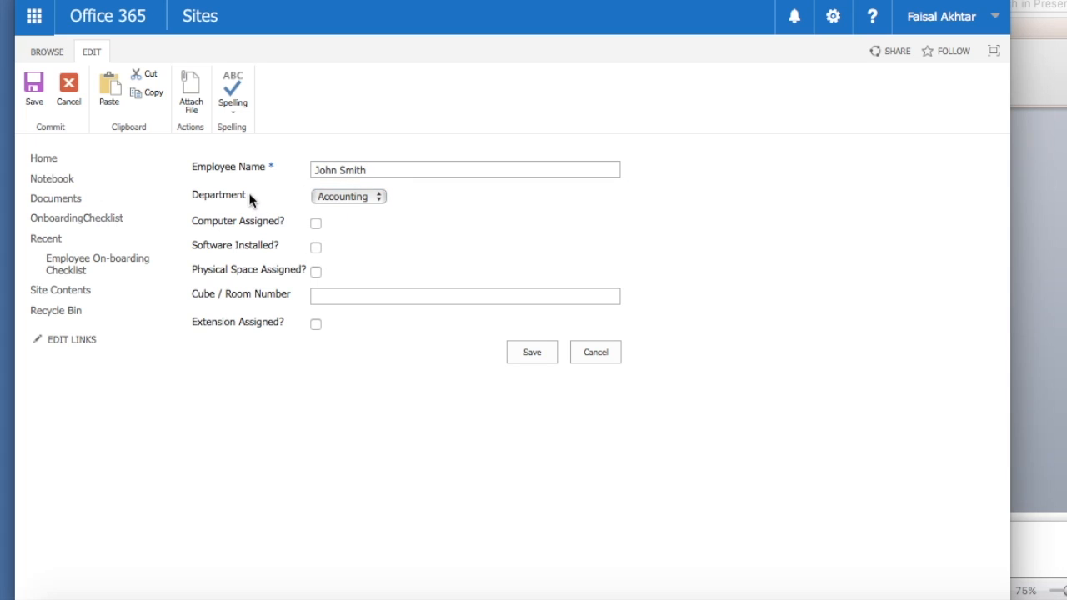
{"action": "left_click", "coordinate": [531, 353]}
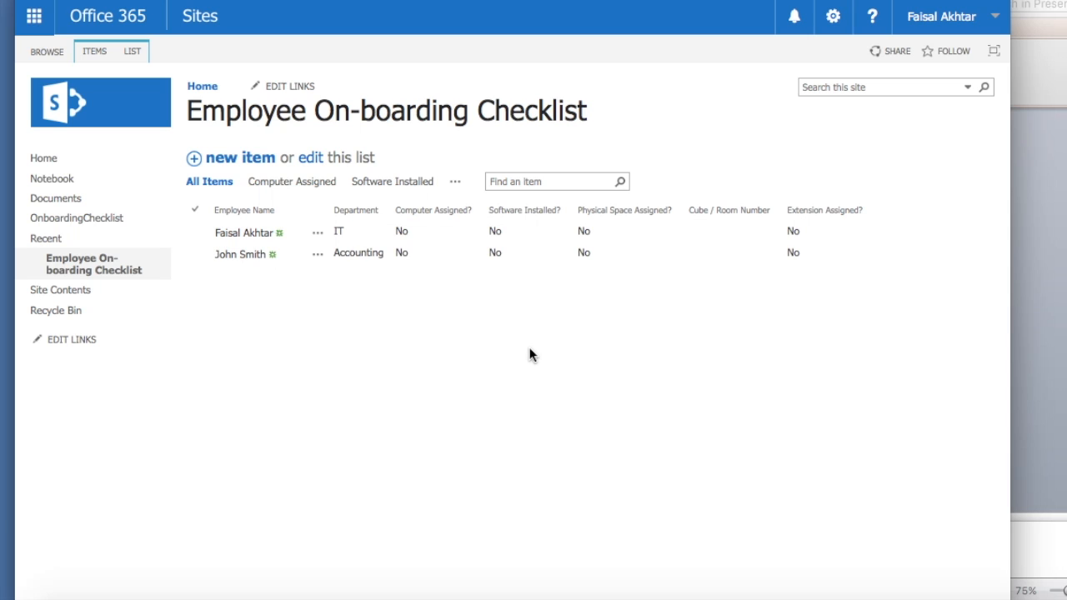
- Edit the IT employee's item to tick Computer Assigned? and save it
{"action": "left_click", "coordinate": [320, 236]}
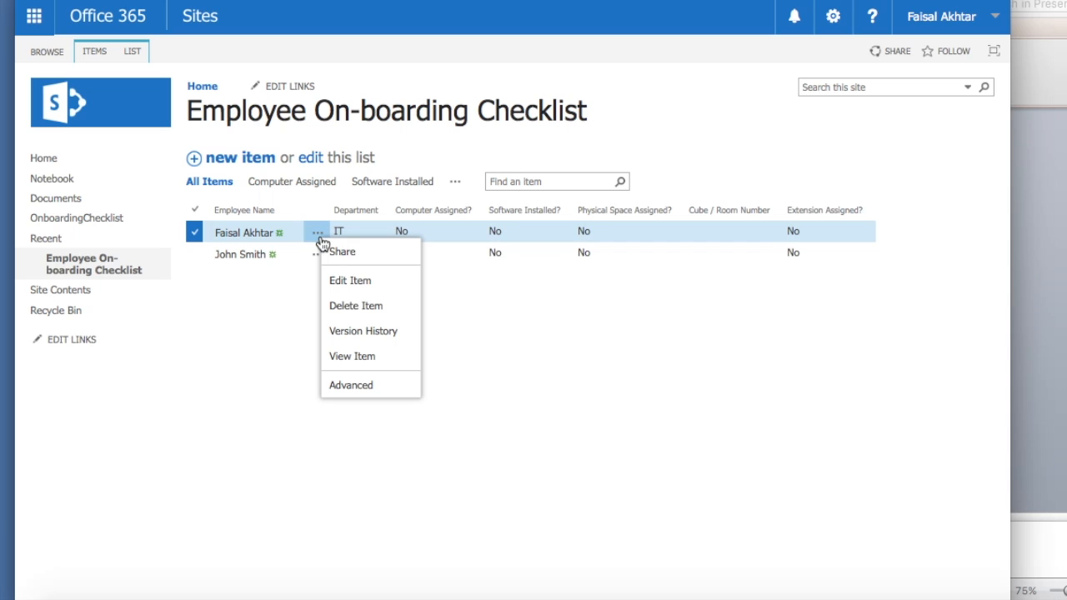
{"action": "left_click", "coordinate": [358, 284]}
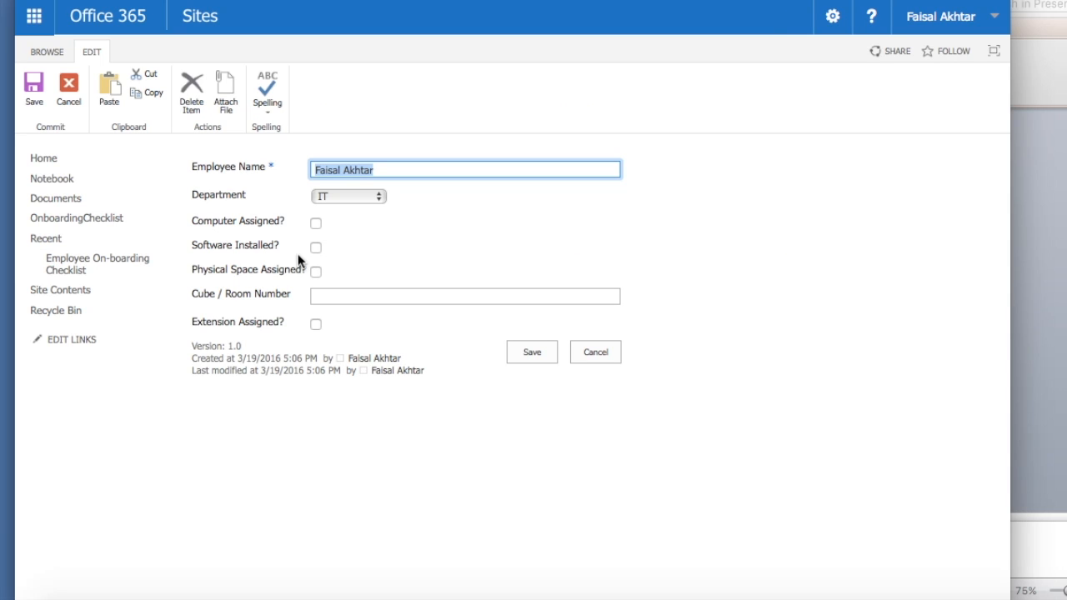
{"action": "left_click", "coordinate": [316, 224]}
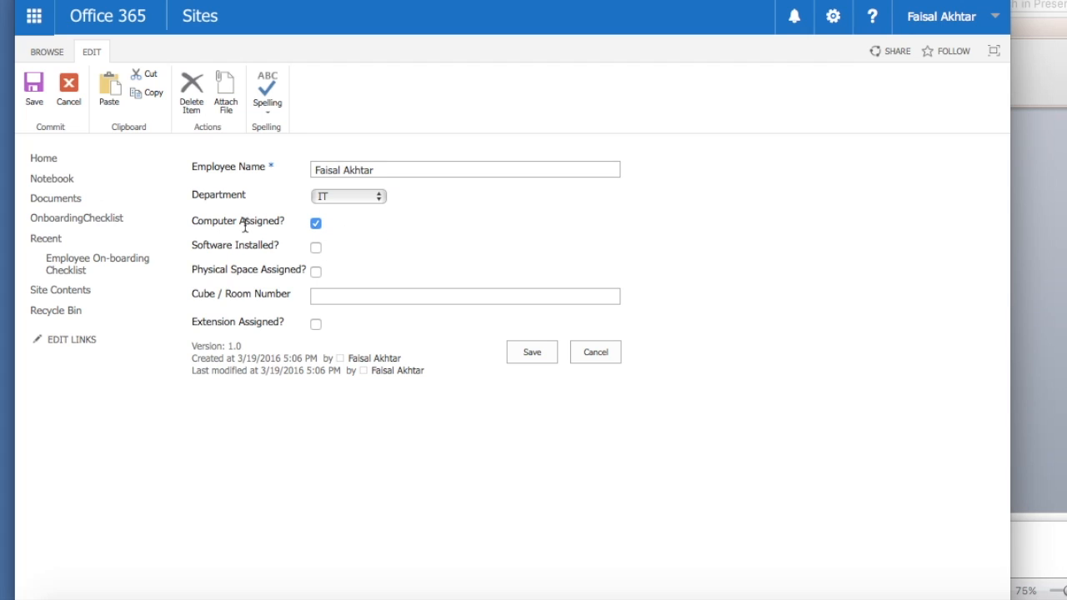
{"action": "left_click", "coordinate": [545, 354]}
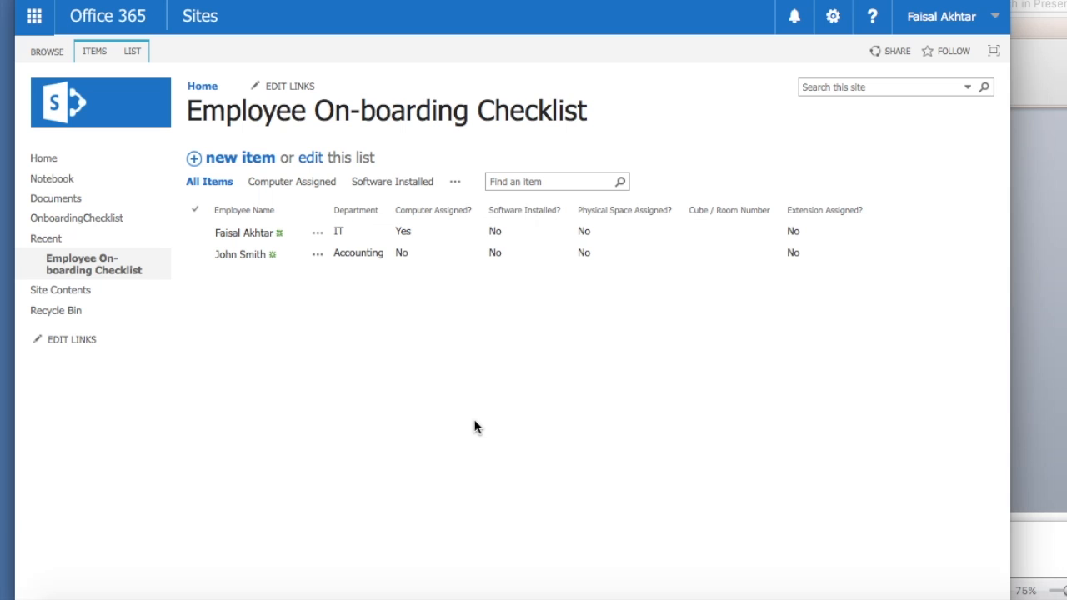
- Open the item to confirm Computer Assigned? reads Yes at version 2.0, then close it
{"action": "left_click", "coordinate": [242, 235]}
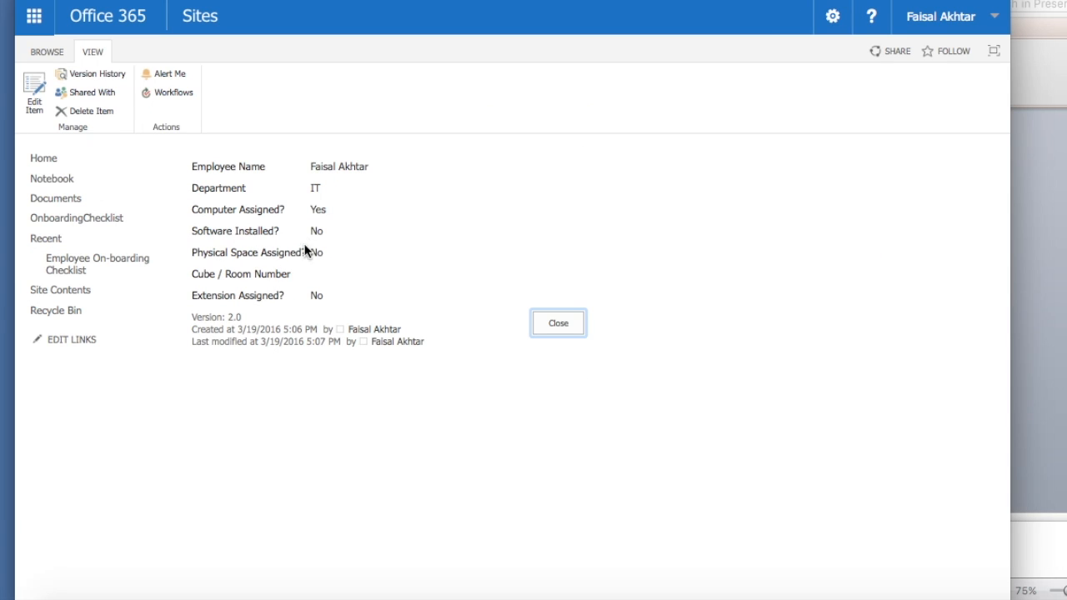
{"action": "left_click_drag", "start_coordinate": [193, 209], "coordinate": [325, 200]}
{"action": "left_click", "coordinate": [308, 212]}
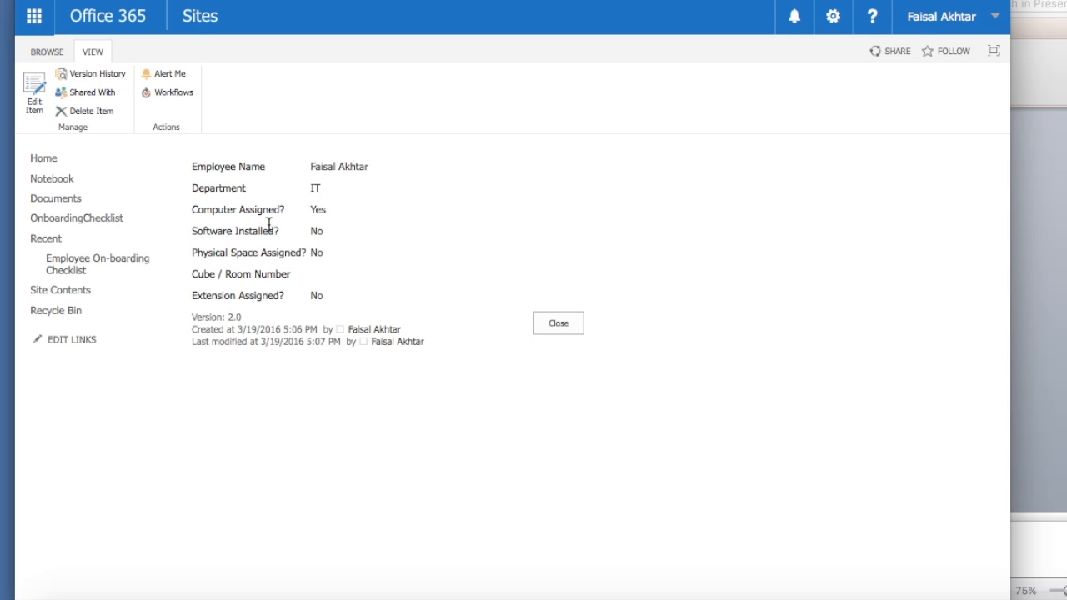
{"action": "left_click_drag", "start_coordinate": [193, 209], "coordinate": [332, 215]}
{"action": "left_click", "coordinate": [330, 214]}
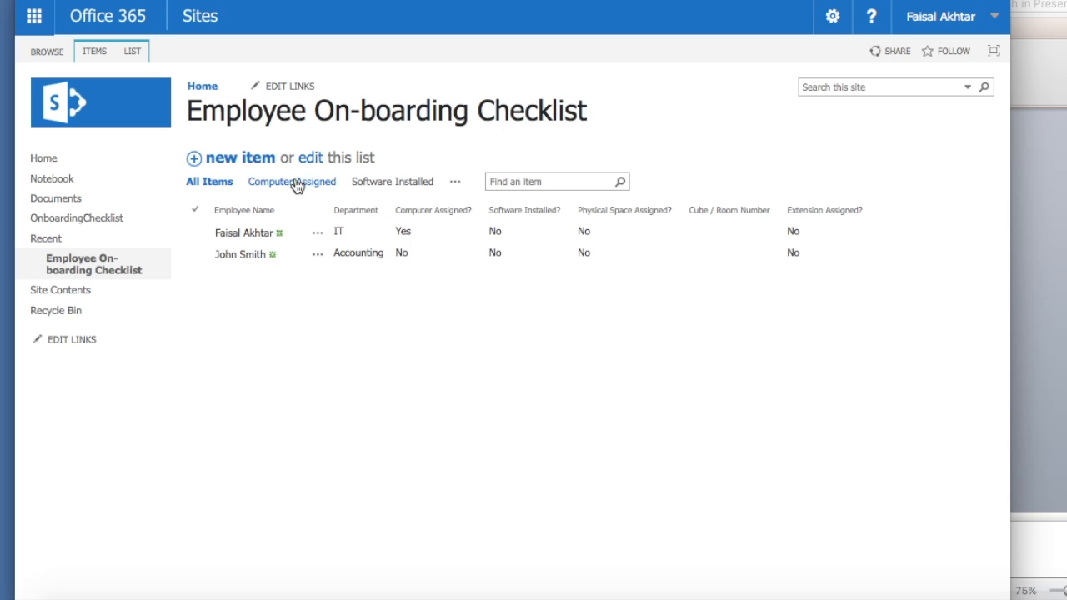
- Open the LIST tab's Current View dropdown and pick the Computer Assigned view
{"action": "left_click", "coordinate": [195, 236]}
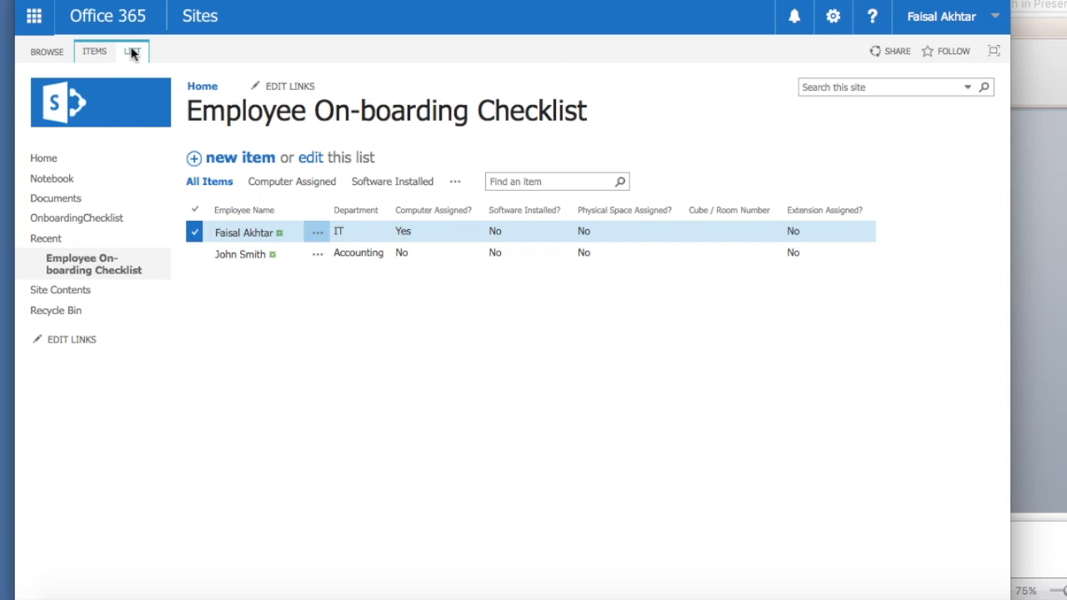
{"action": "left_click", "coordinate": [132, 52]}
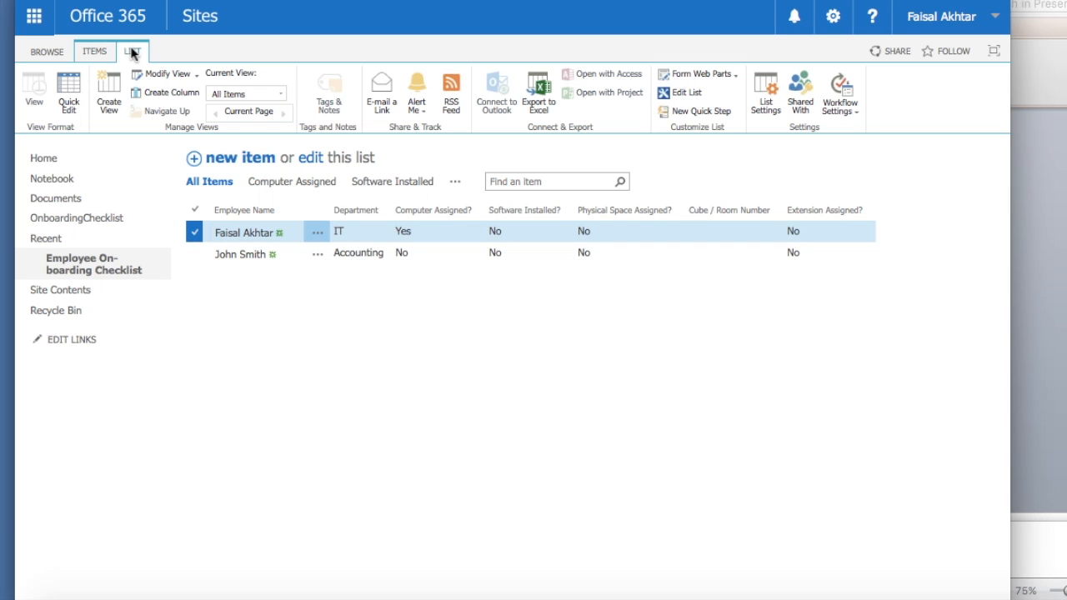
{"action": "left_click", "coordinate": [281, 94]}
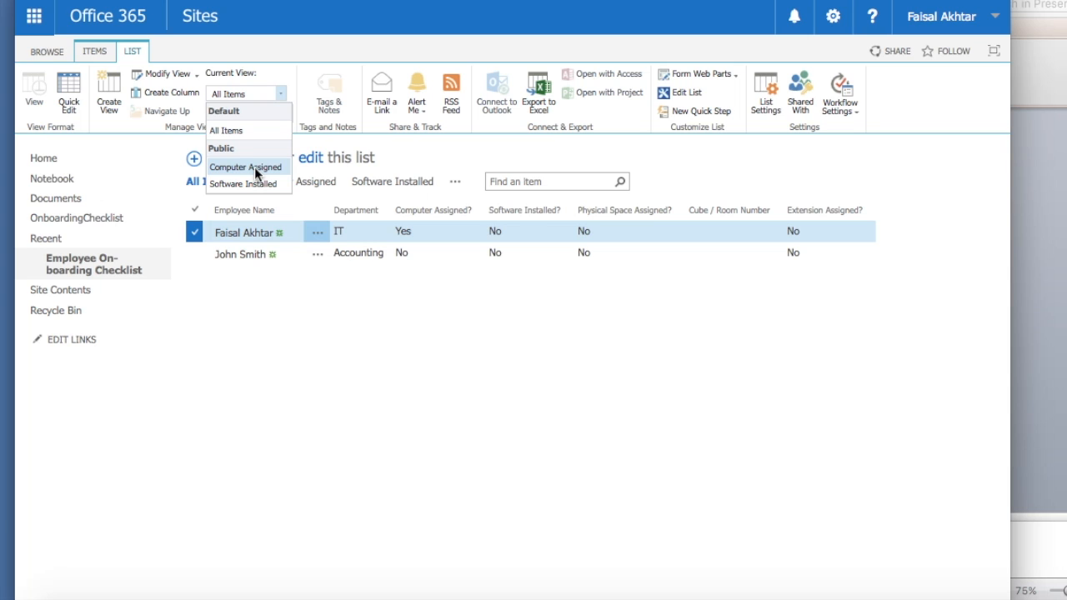
{"action": "left_click", "coordinate": [254, 167]}
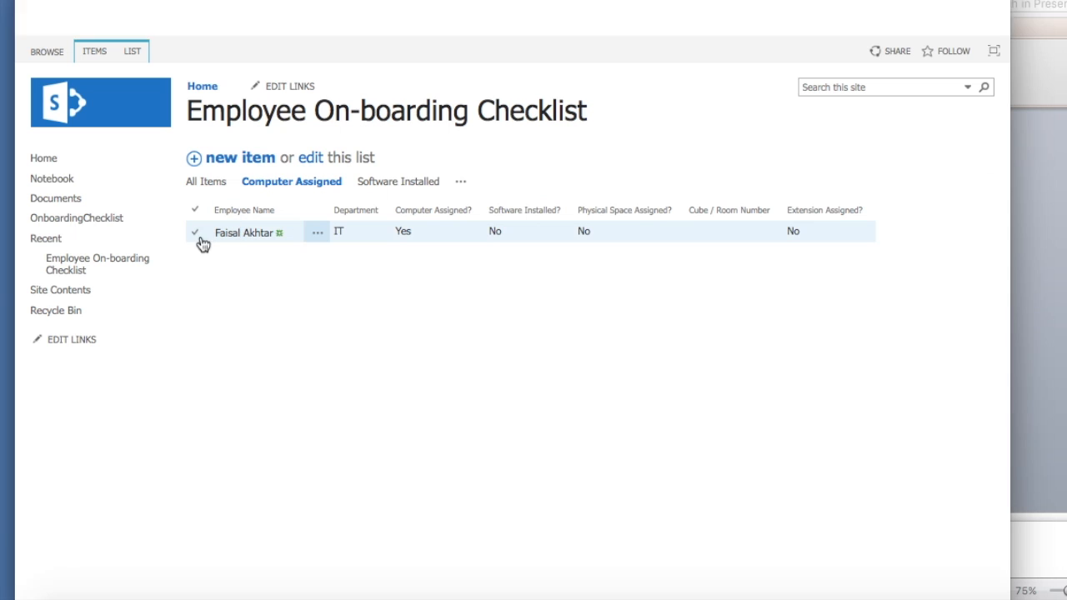
- Bring up the LIST ribbon commands while in the Computer Assigned view
{"action": "left_click", "coordinate": [132, 50]}
{"action": "left_click", "coordinate": [280, 94]}
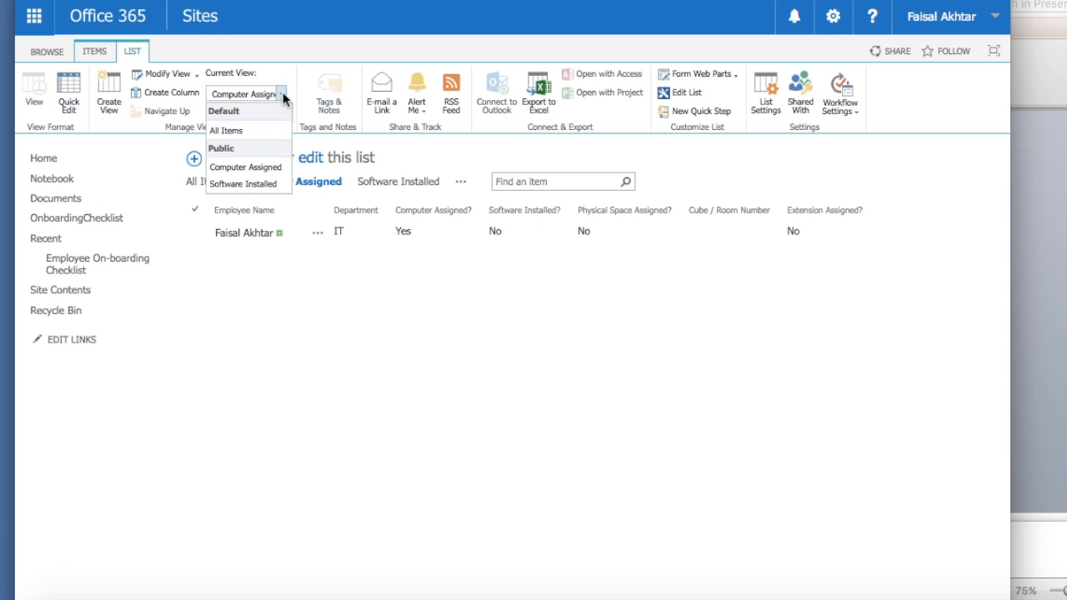
{"action": "left_click", "coordinate": [274, 169]}
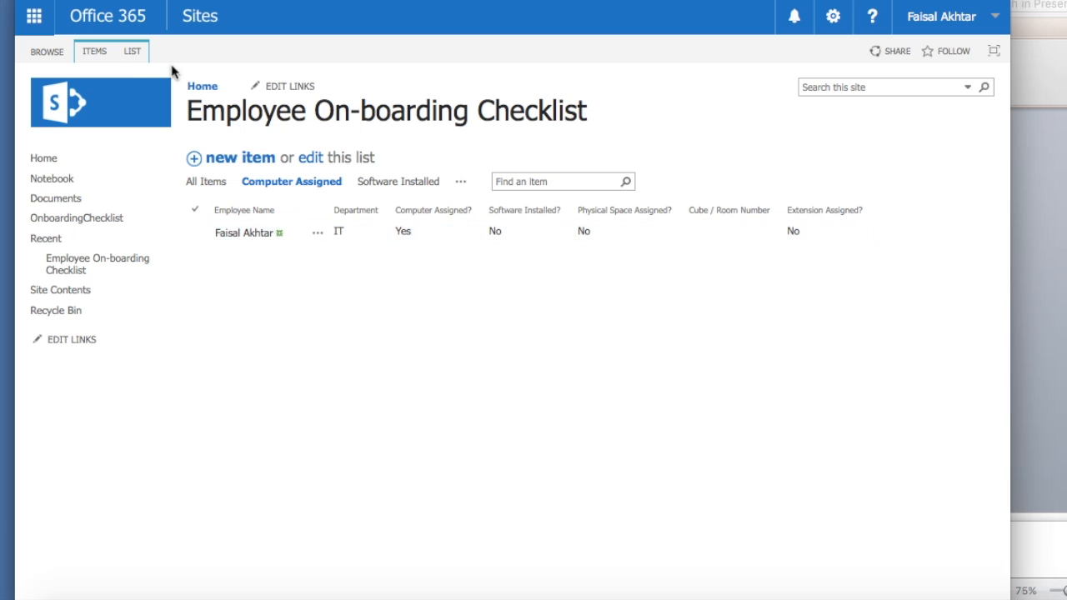
{"action": "left_click", "coordinate": [138, 51]}
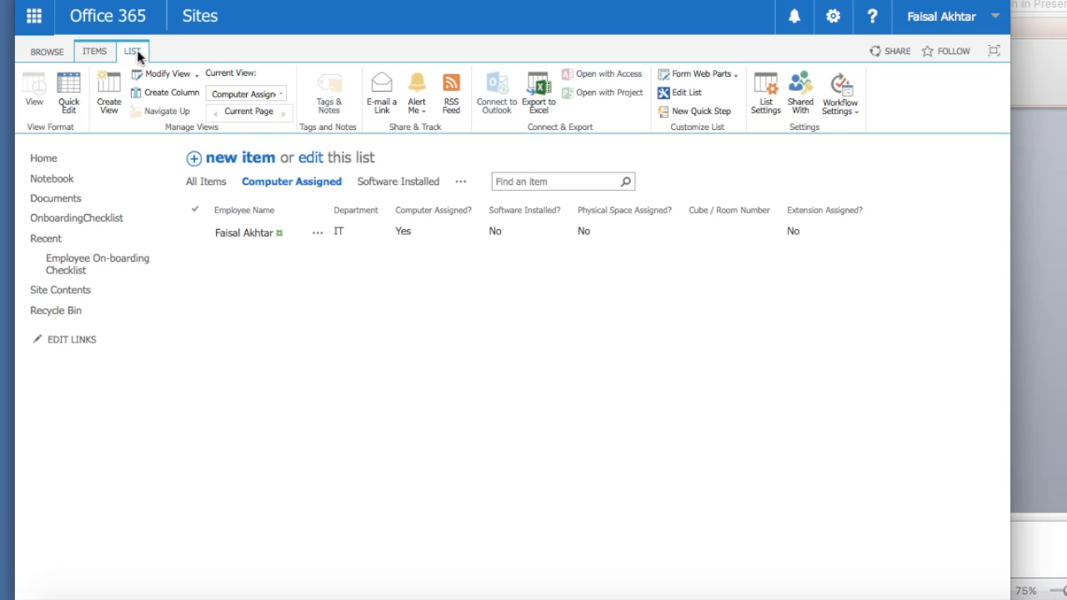
- Set an alert on this list and append ' - Computer Assigned Alert' to its title
{"action": "left_click", "coordinate": [422, 115]}
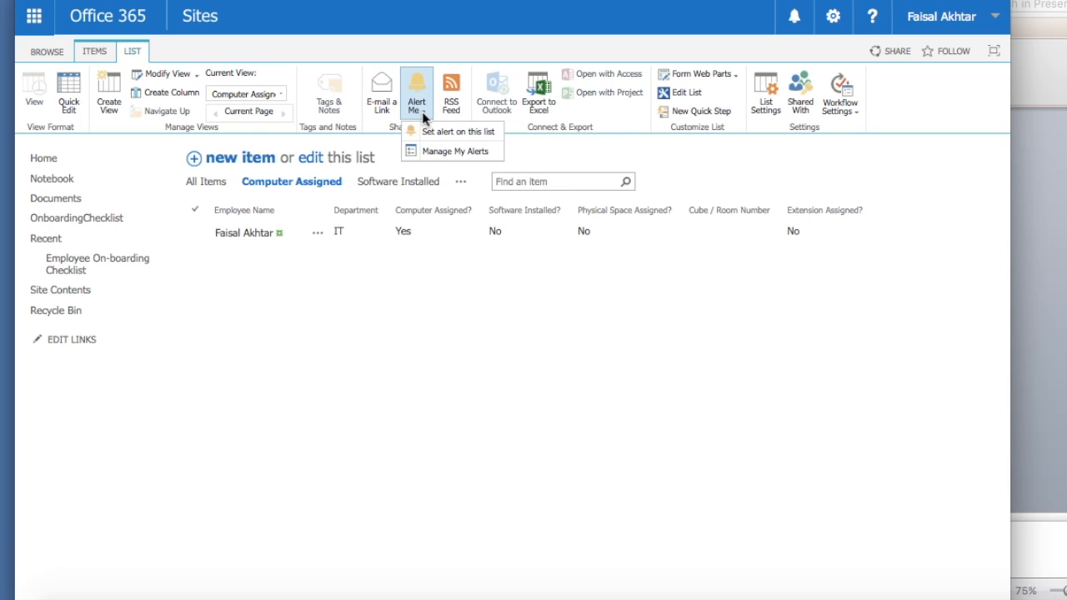
{"action": "left_click", "coordinate": [425, 130]}
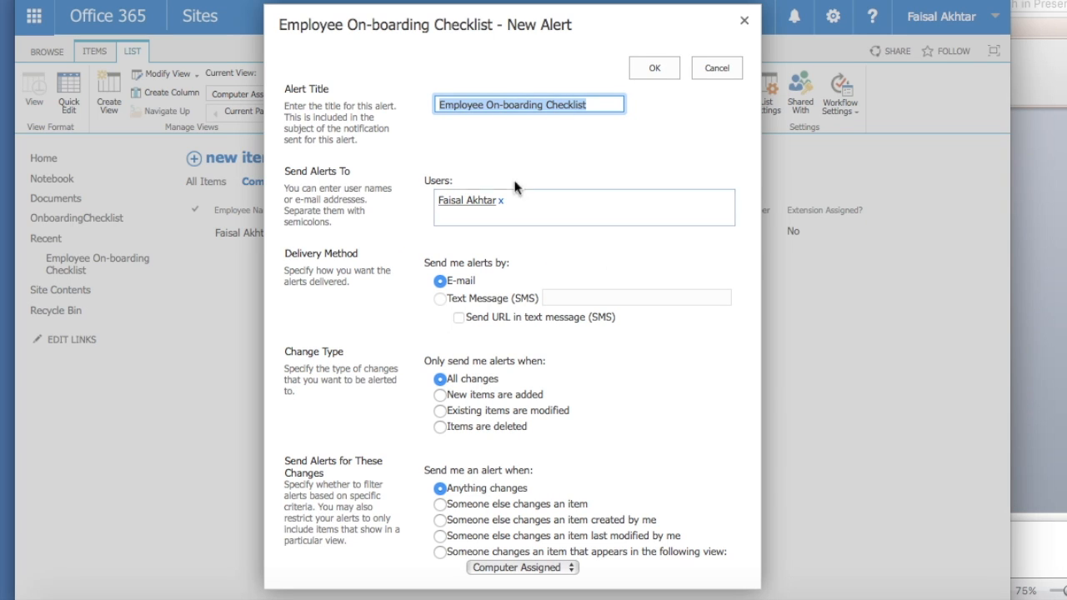
{"action": "left_click", "coordinate": [596, 102]}
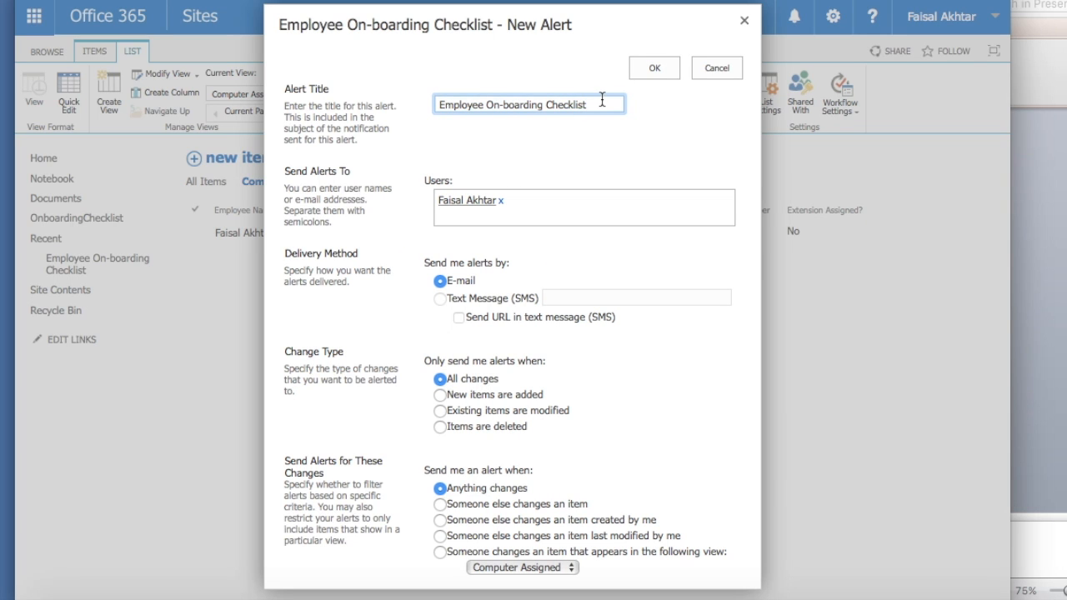
{"action": "type", "text": "- Computer"}
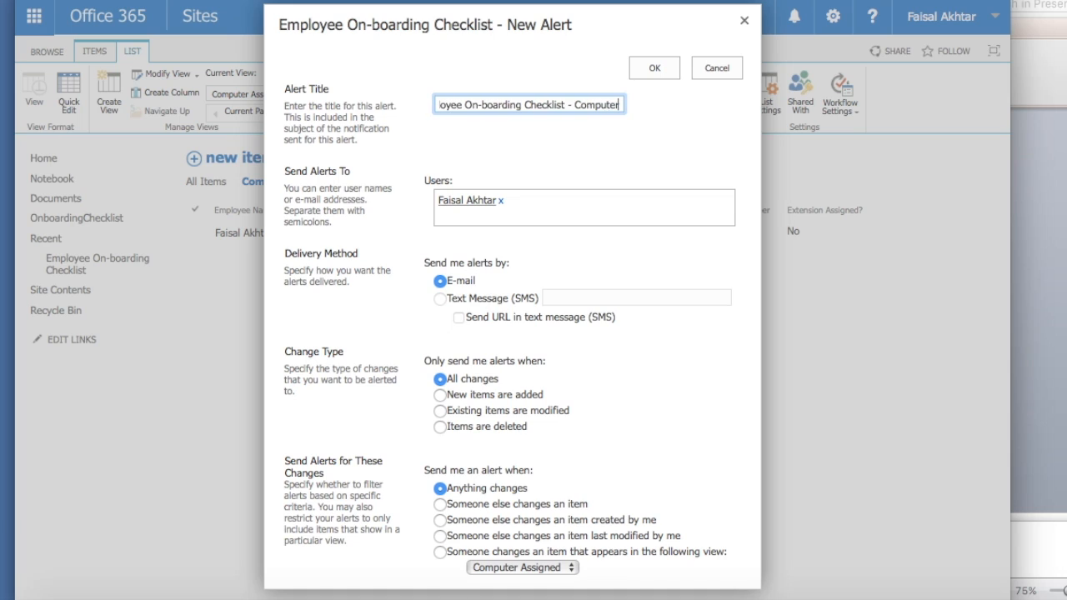
{"action": "type", "text": " Assigned Alert"}
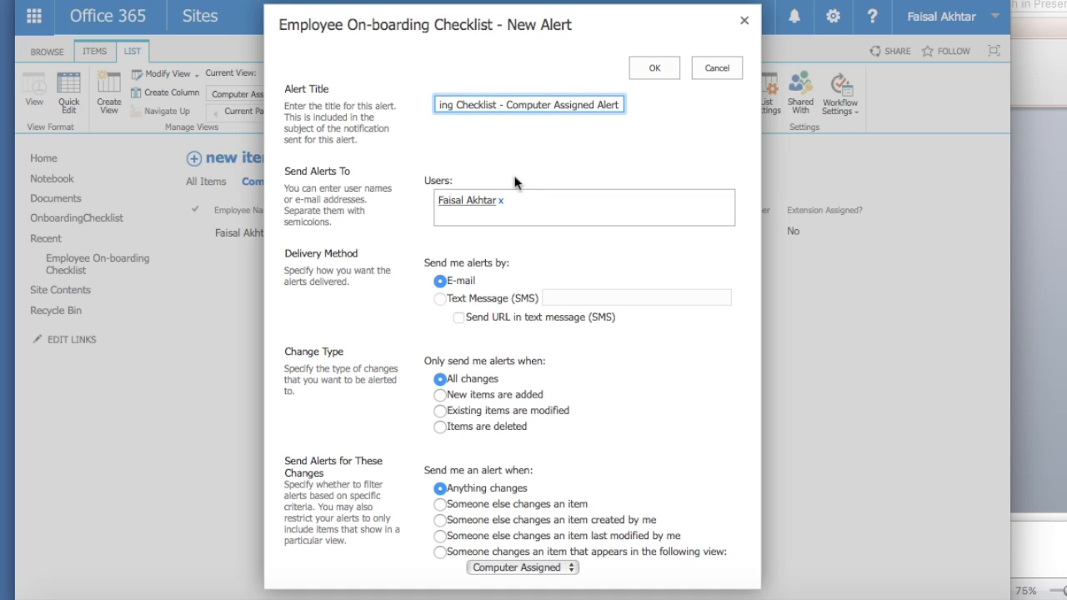
{"action": "left_click", "coordinate": [528, 200]}
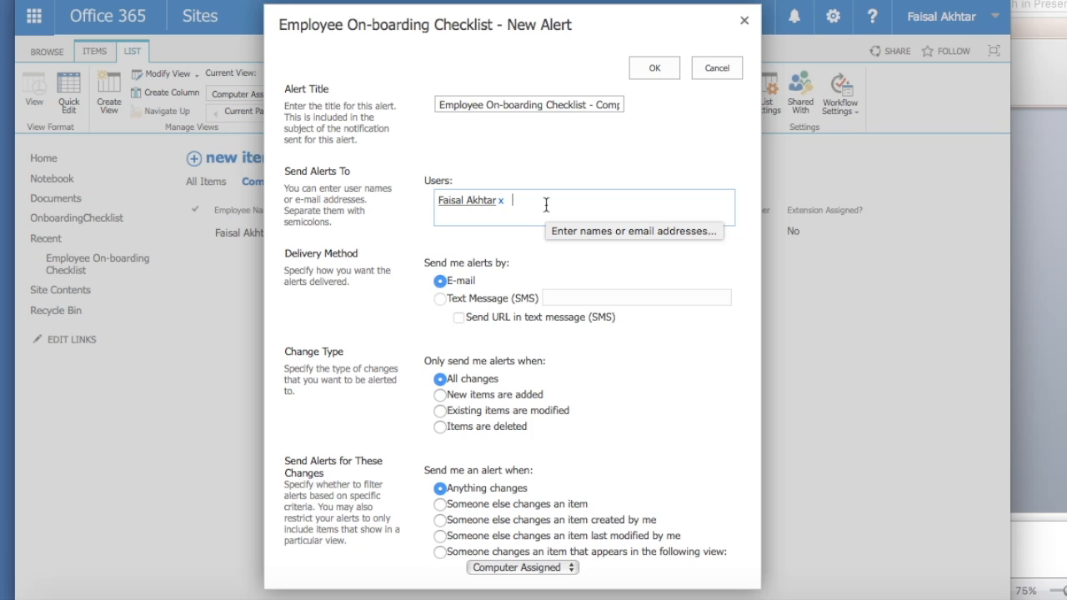
{"action": "left_click", "coordinate": [546, 205]}
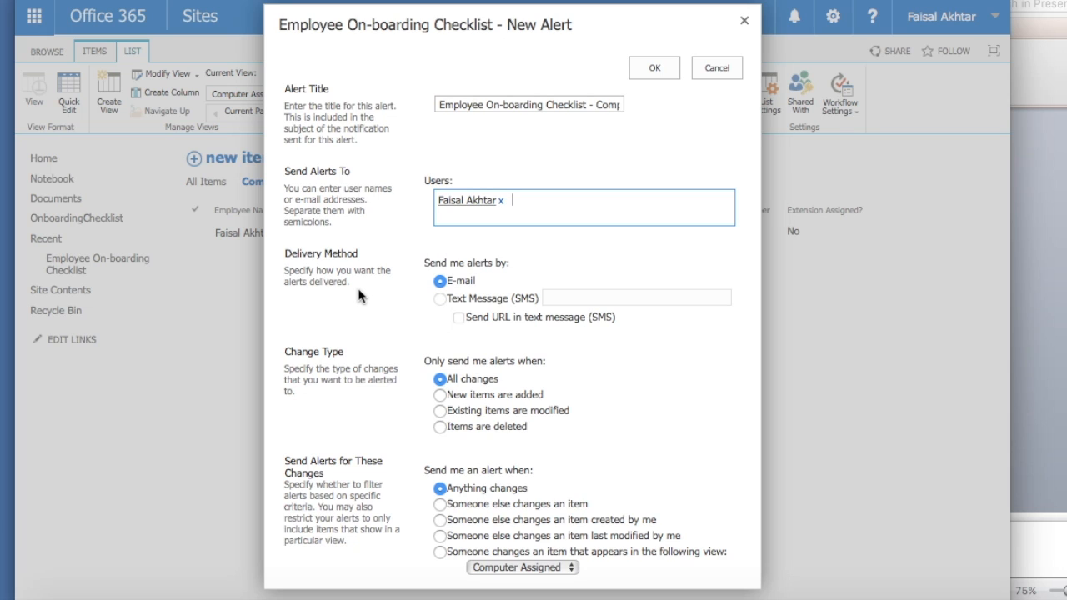
- Set the alert to fire only when new items are added
{"action": "scroll", "coordinate": [358, 295], "scroll_direction": "down", "scroll_amount": 3}
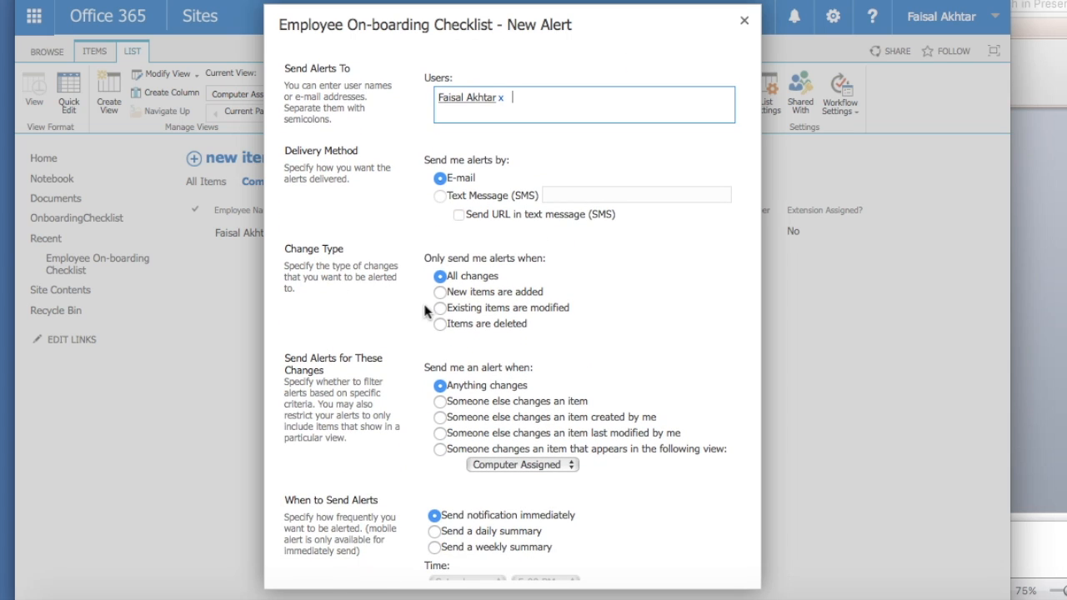
{"action": "left_click", "coordinate": [436, 292]}
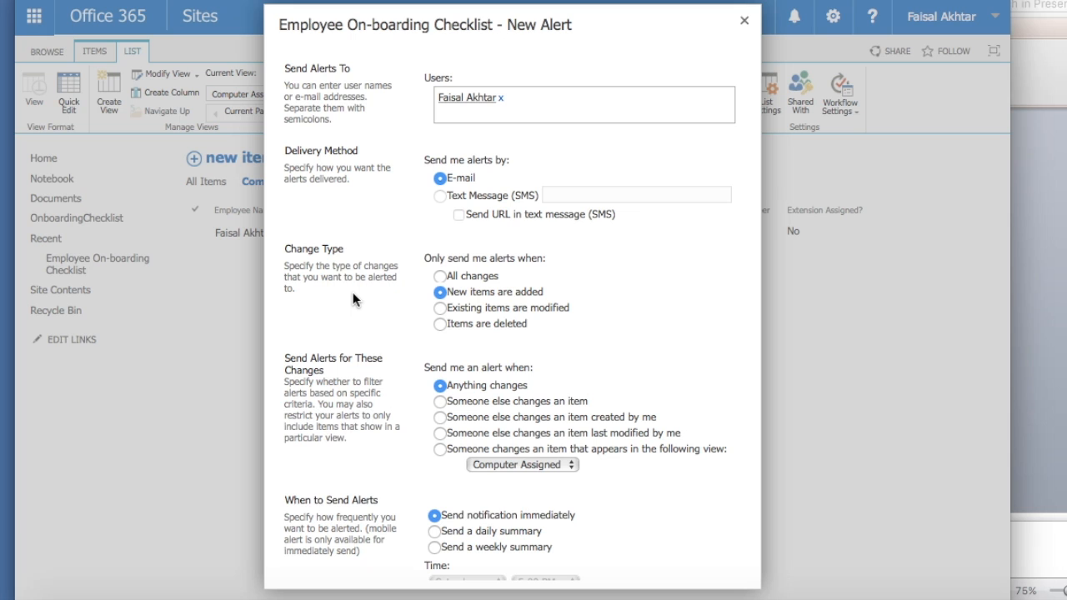
{"action": "scroll", "coordinate": [353, 292], "scroll_direction": "down", "scroll_amount": 2}
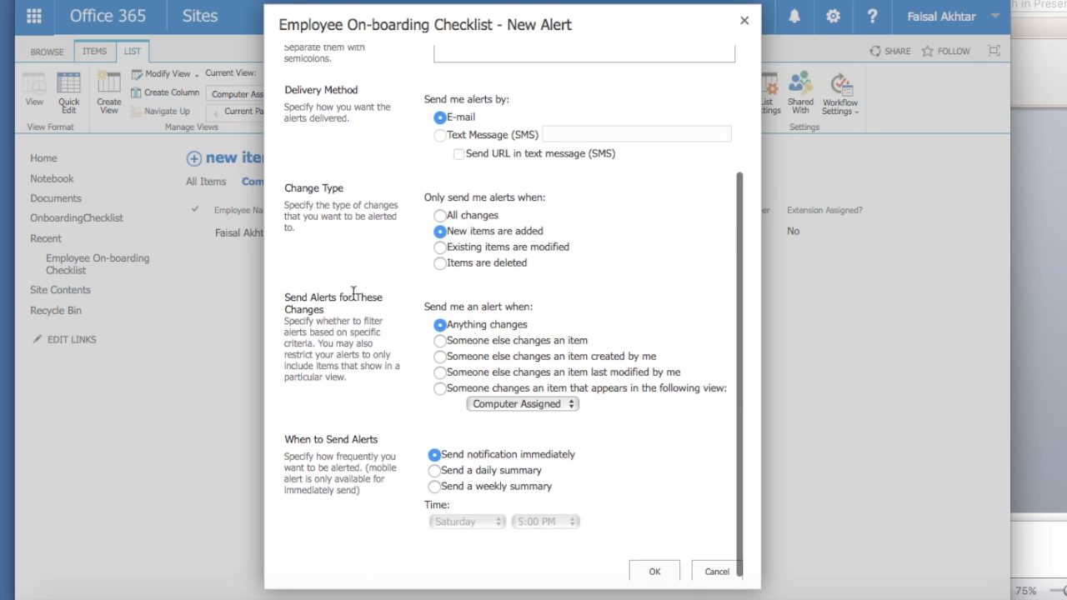
{"action": "left_click_drag", "start_coordinate": [359, 308], "coordinate": [285, 296]}
{"action": "left_click", "coordinate": [332, 320]}
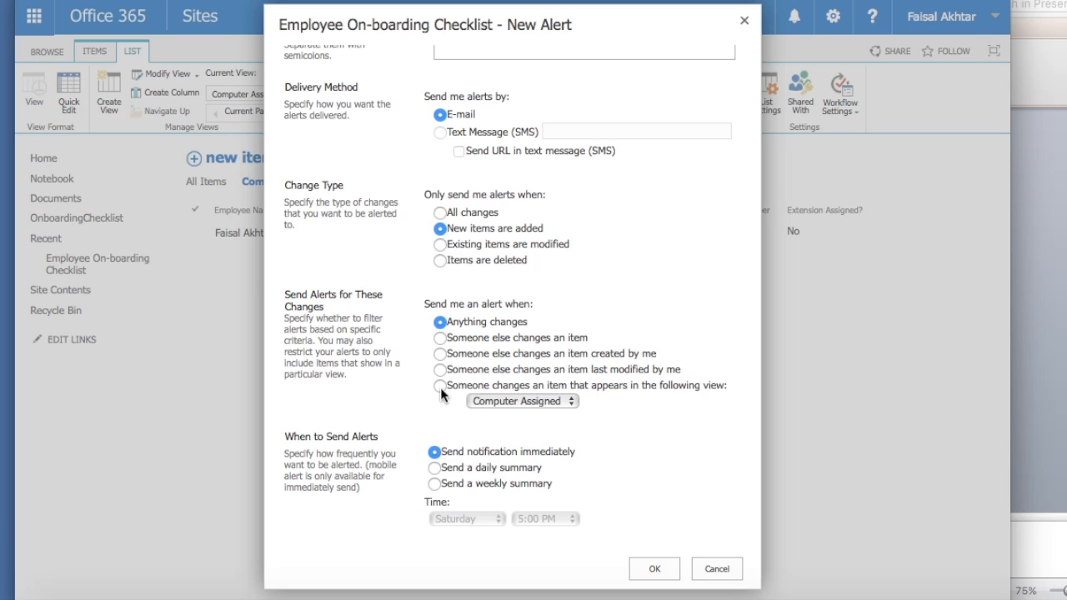
- Restrict the alert to items appearing in the Computer Assigned view
{"action": "left_click", "coordinate": [439, 386]}
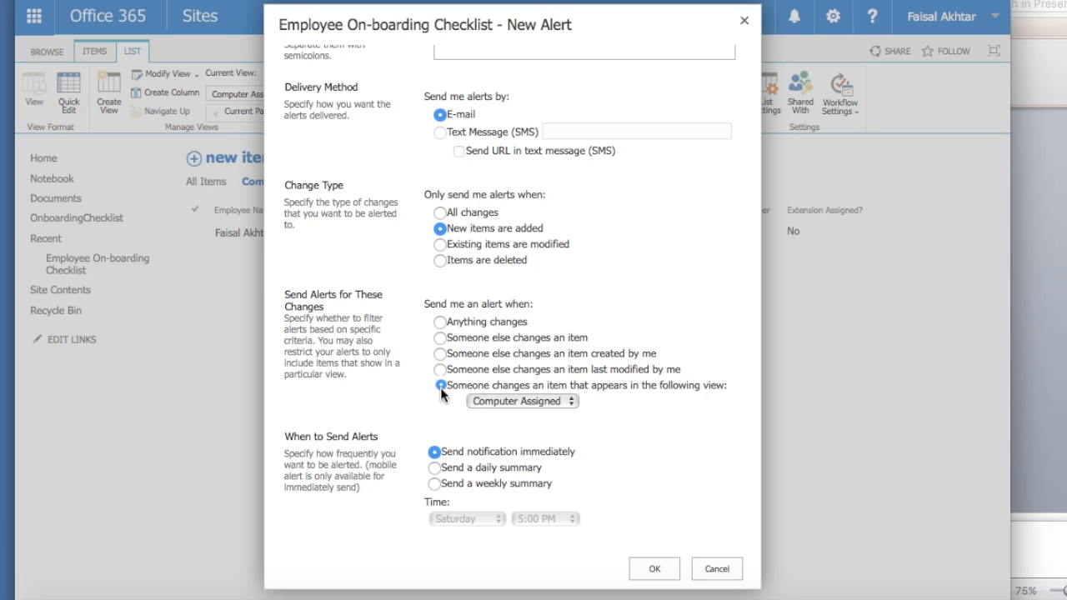
{"action": "left_click", "coordinate": [556, 401]}
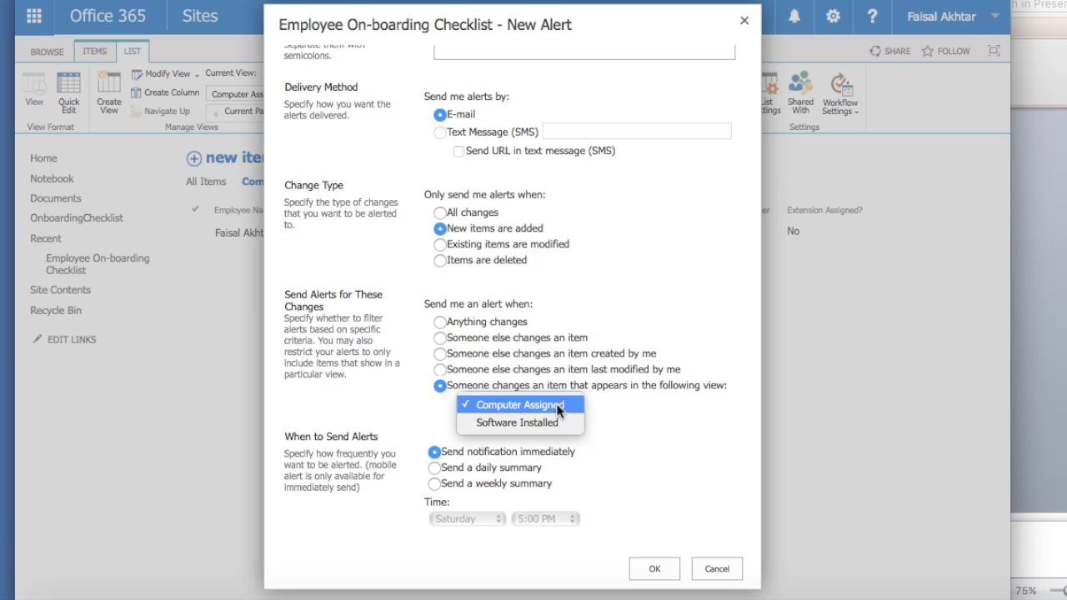
{"action": "left_click", "coordinate": [556, 404]}
{"action": "left_click", "coordinate": [385, 392]}
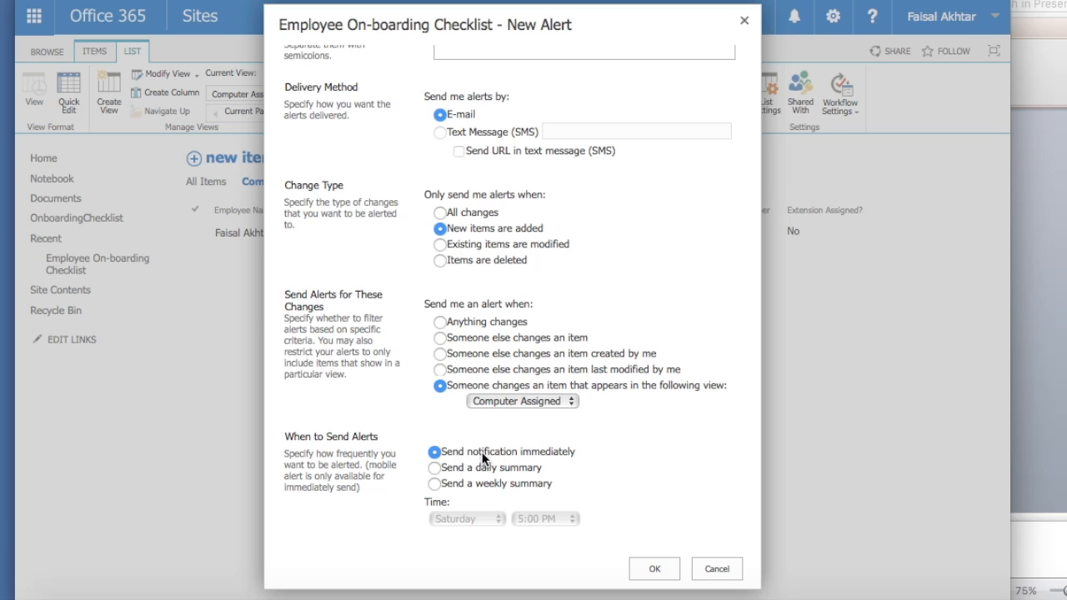
- Review the alert title and recipients, then save the Computer Assigned alert
{"action": "scroll", "coordinate": [402, 437], "scroll_direction": "up", "scroll_amount": 3}
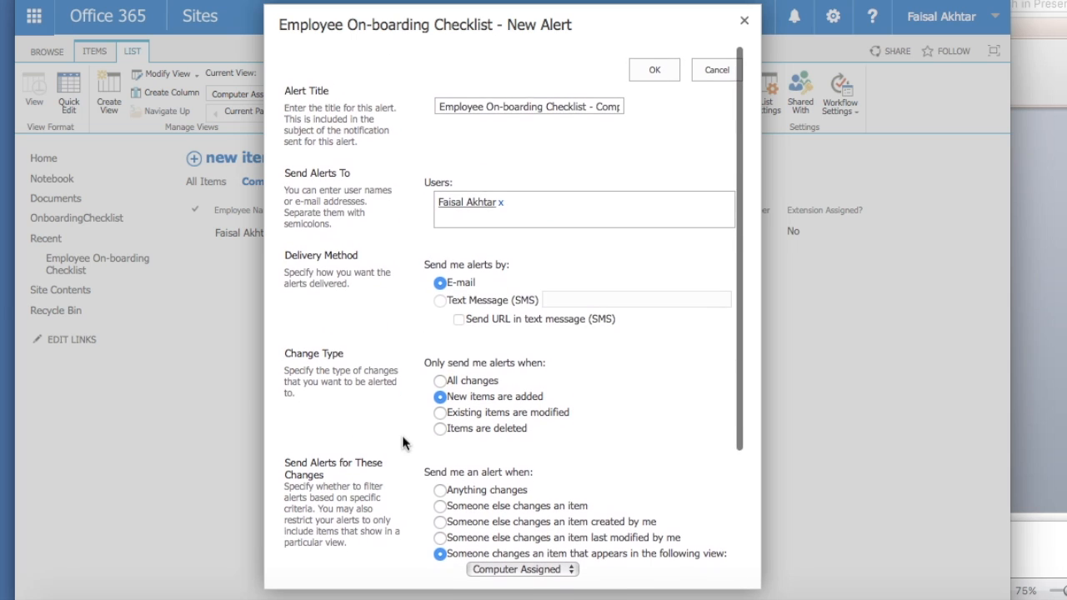
{"action": "left_click", "coordinate": [495, 109]}
{"action": "left_click_drag", "start_coordinate": [563, 105], "coordinate": [693, 105]}
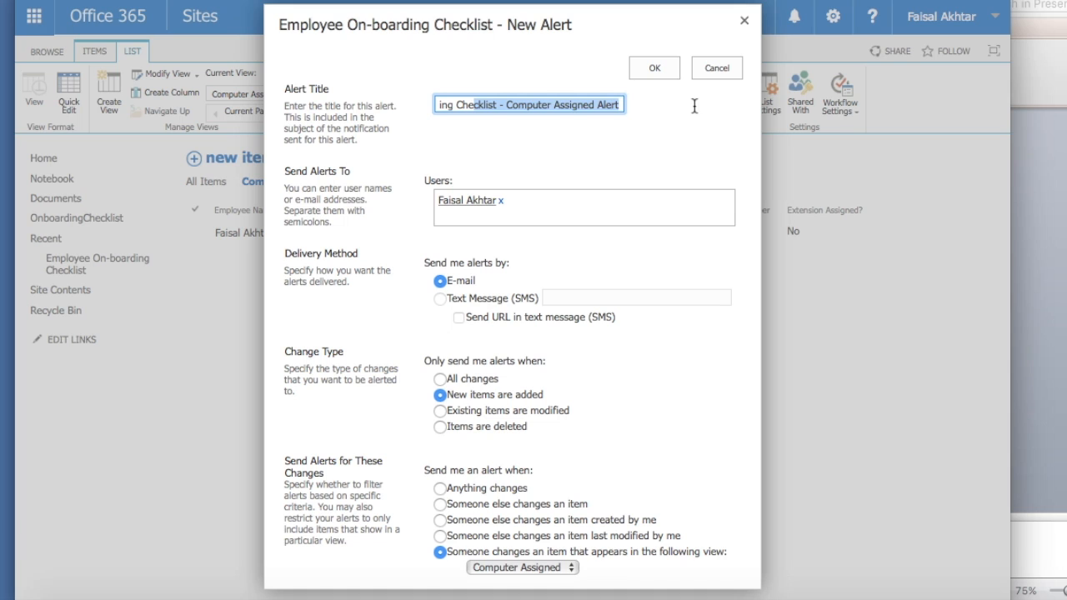
{"action": "left_click", "coordinate": [594, 104]}
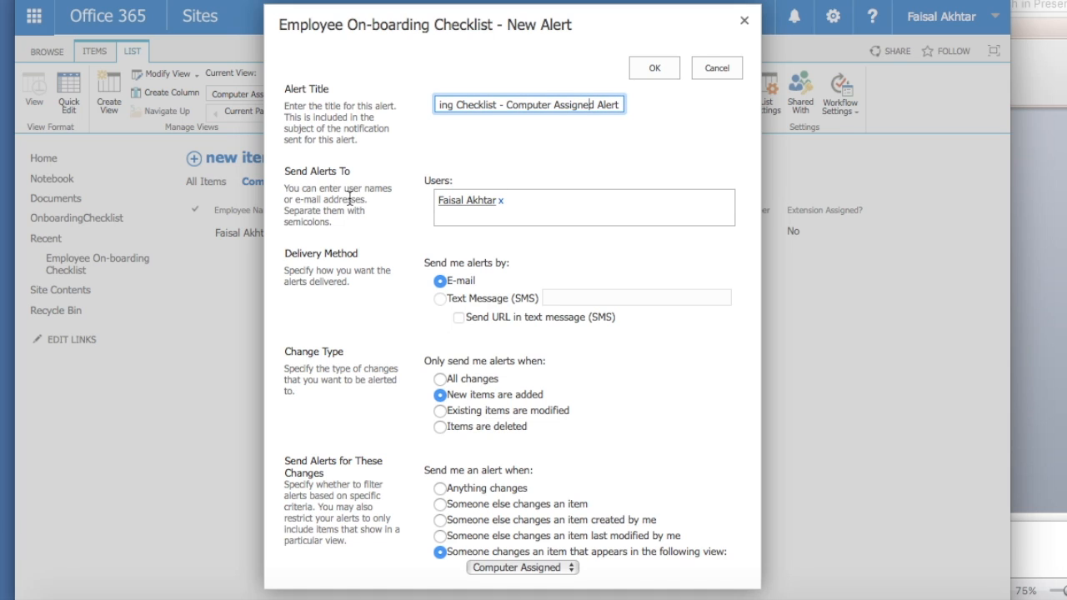
{"action": "left_click", "coordinate": [524, 206]}
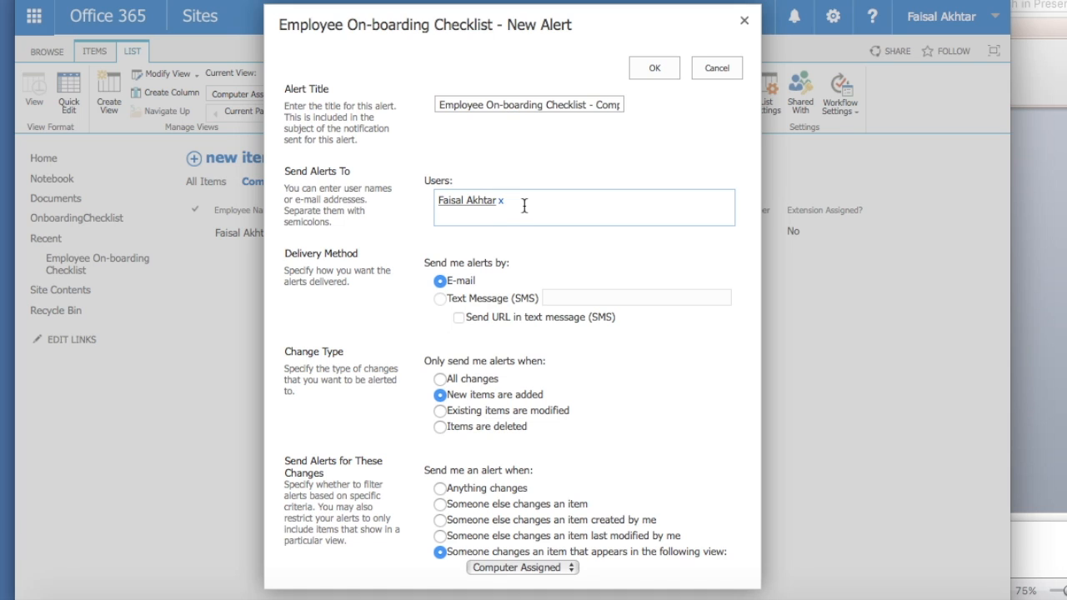
{"action": "scroll", "coordinate": [524, 206], "scroll_direction": "down", "scroll_amount": 3}
{"action": "scroll", "coordinate": [442, 166], "scroll_direction": "down", "scroll_amount": 2}
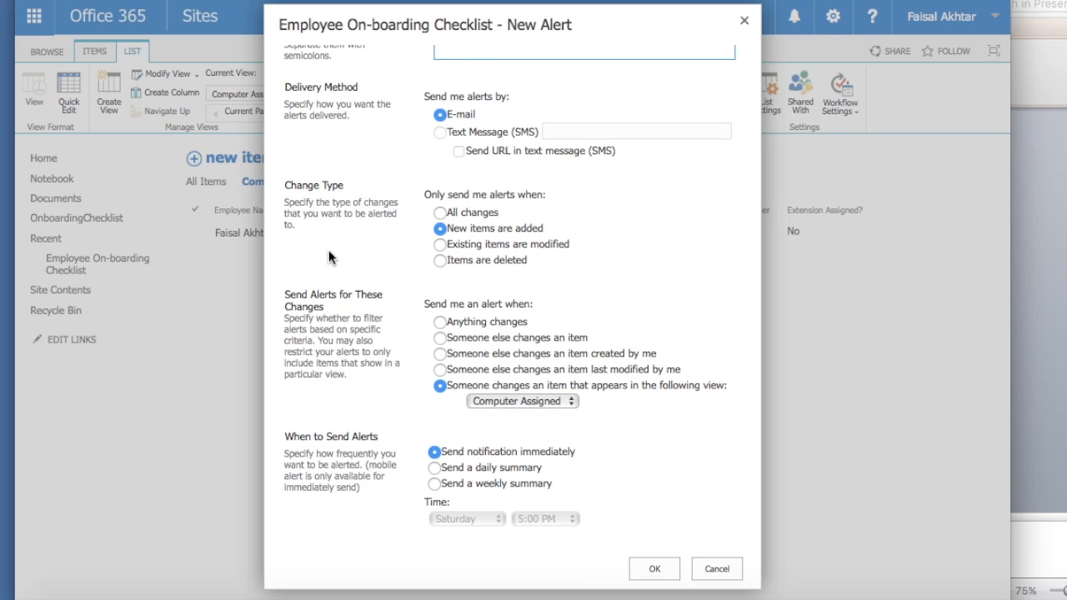
{"action": "scroll", "coordinate": [397, 240], "scroll_direction": "down", "scroll_amount": 2}
{"action": "left_click", "coordinate": [653, 570]}
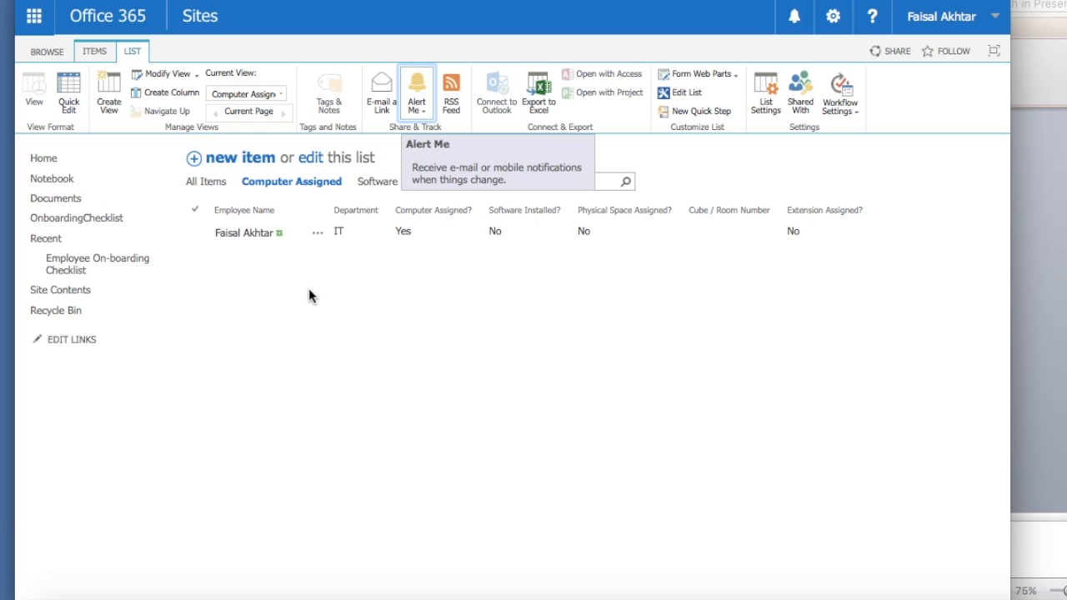
- Switch the checklist to the All Items view
{"action": "left_click", "coordinate": [280, 94]}
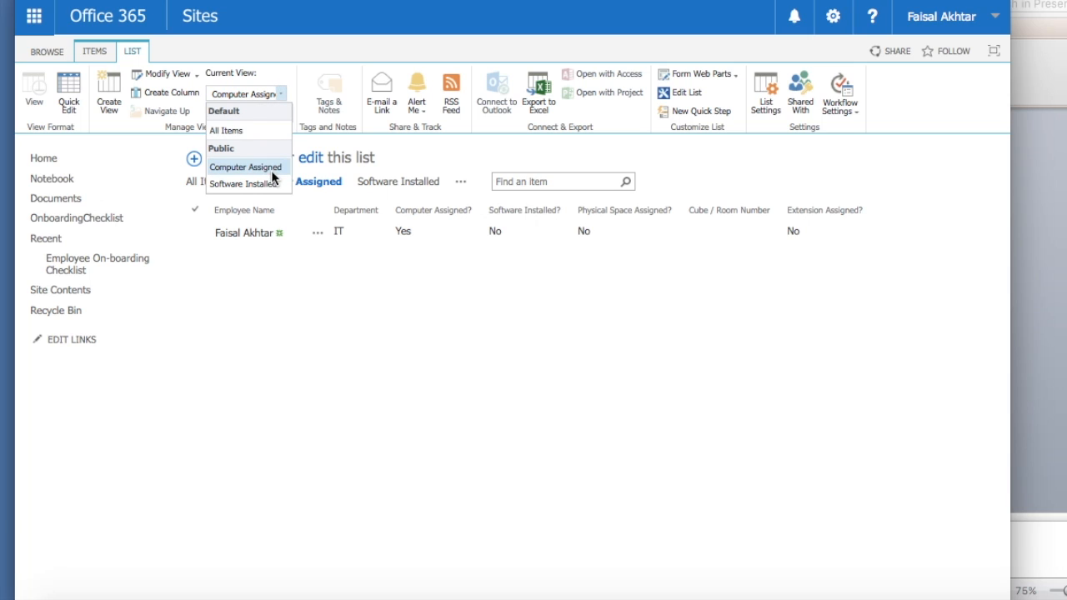
{"action": "left_click", "coordinate": [346, 419]}
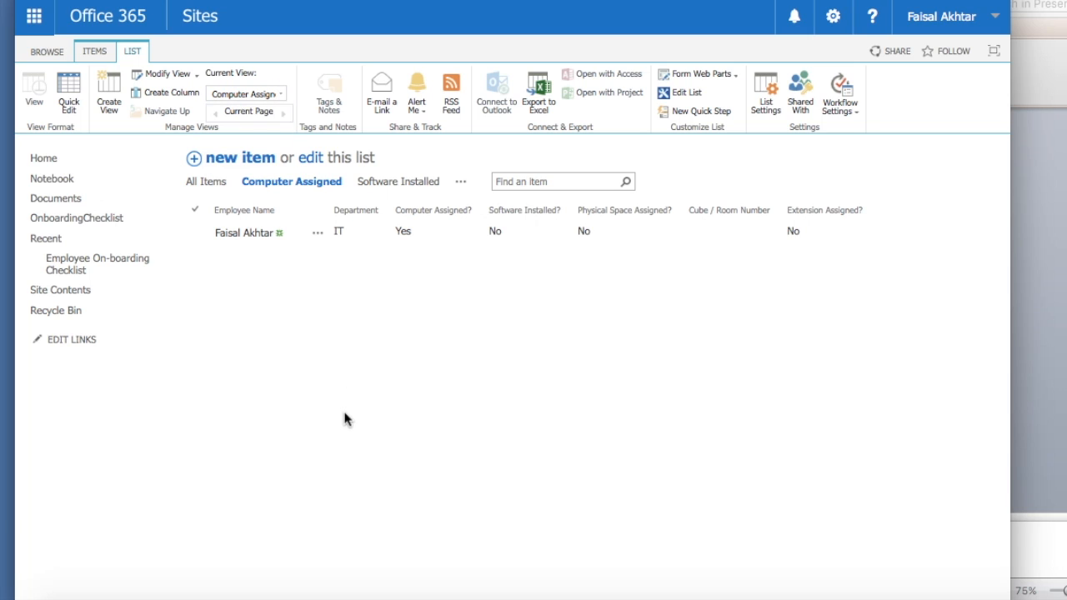
{"action": "left_click", "coordinate": [280, 94]}
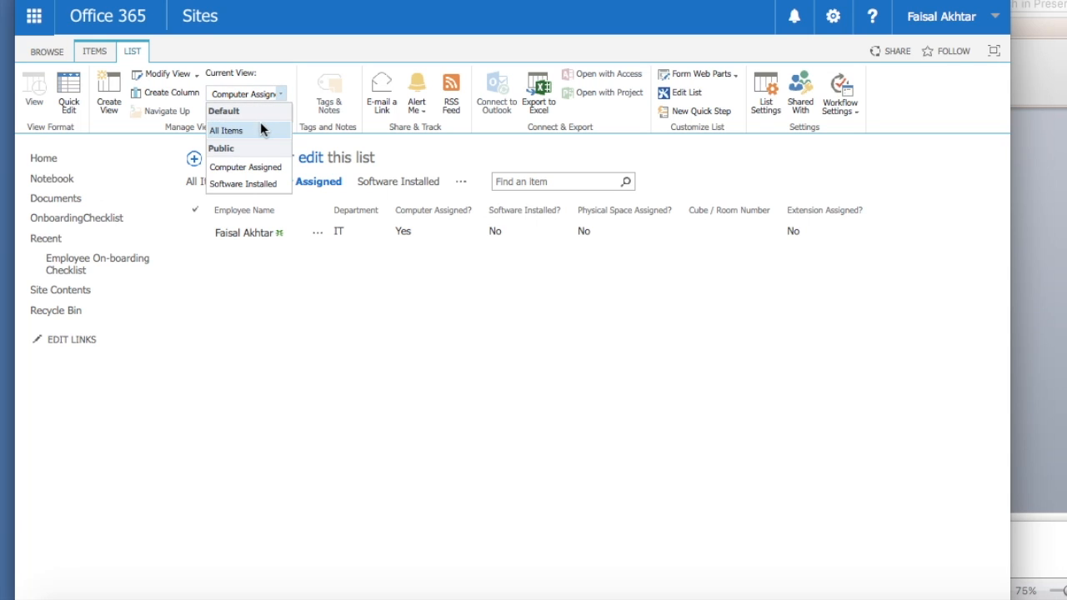
{"action": "left_click", "coordinate": [263, 127]}
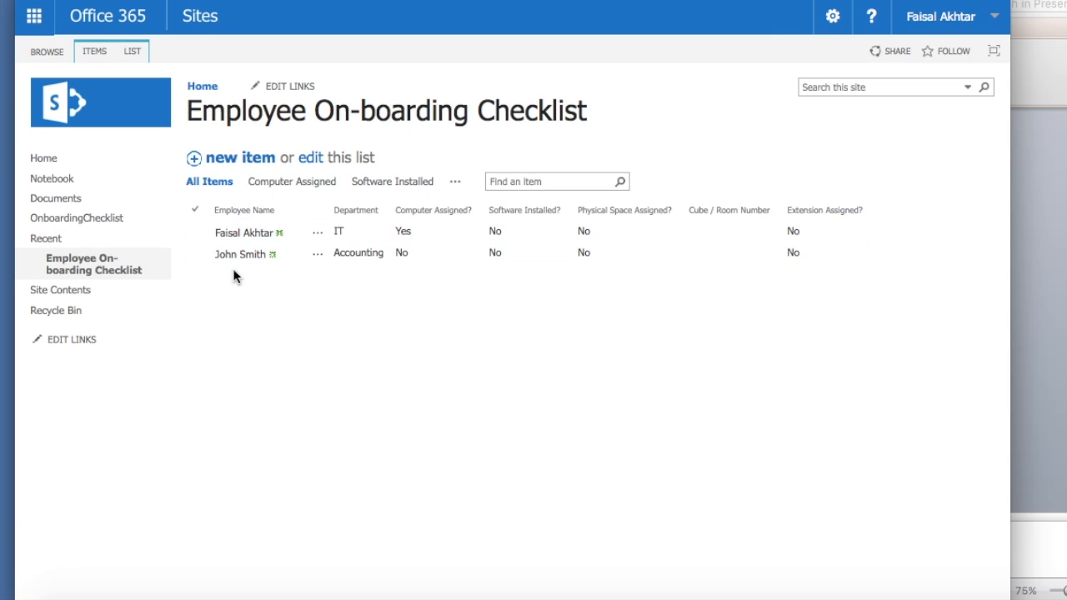
- Set the Accounting employee's Computer Assigned? to Yes, then select the item and show the LIST ribbon
{"action": "left_click", "coordinate": [318, 260]}
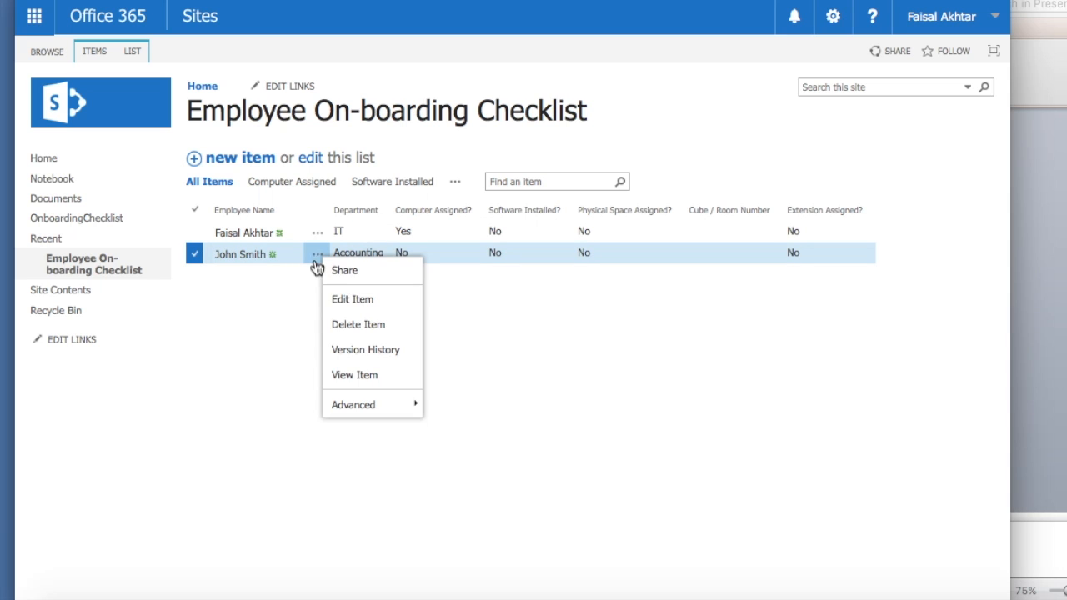
{"action": "left_click", "coordinate": [348, 306]}
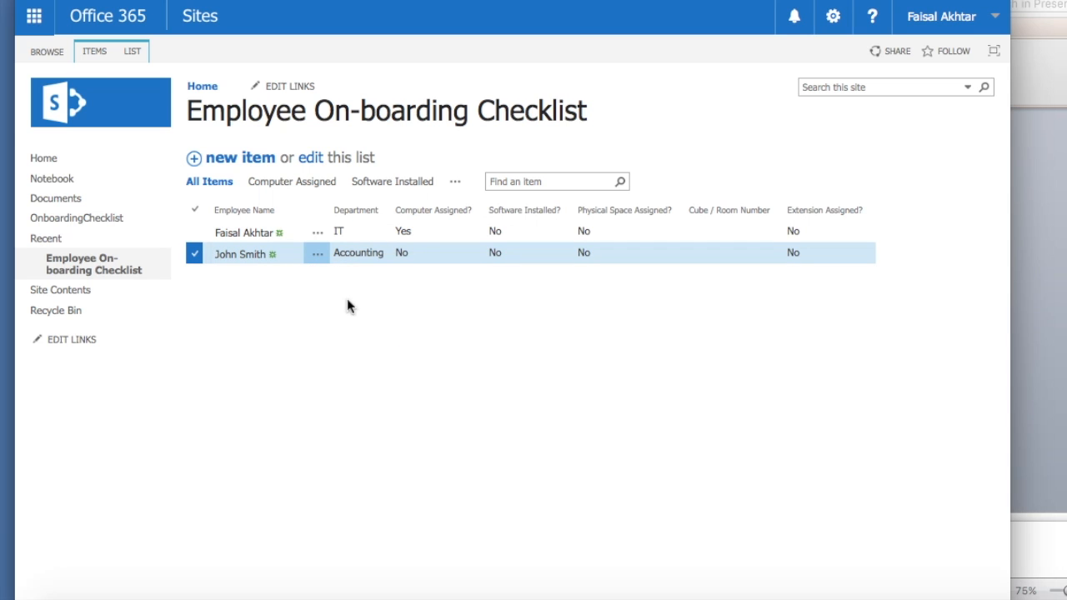
{"action": "left_click", "coordinate": [317, 223]}
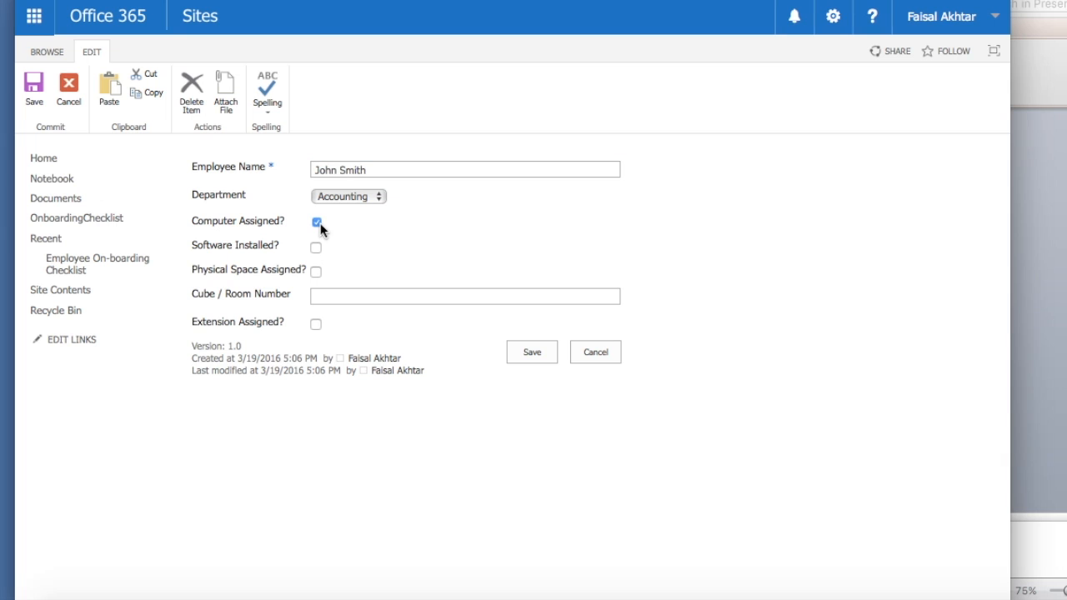
{"action": "left_click", "coordinate": [538, 359]}
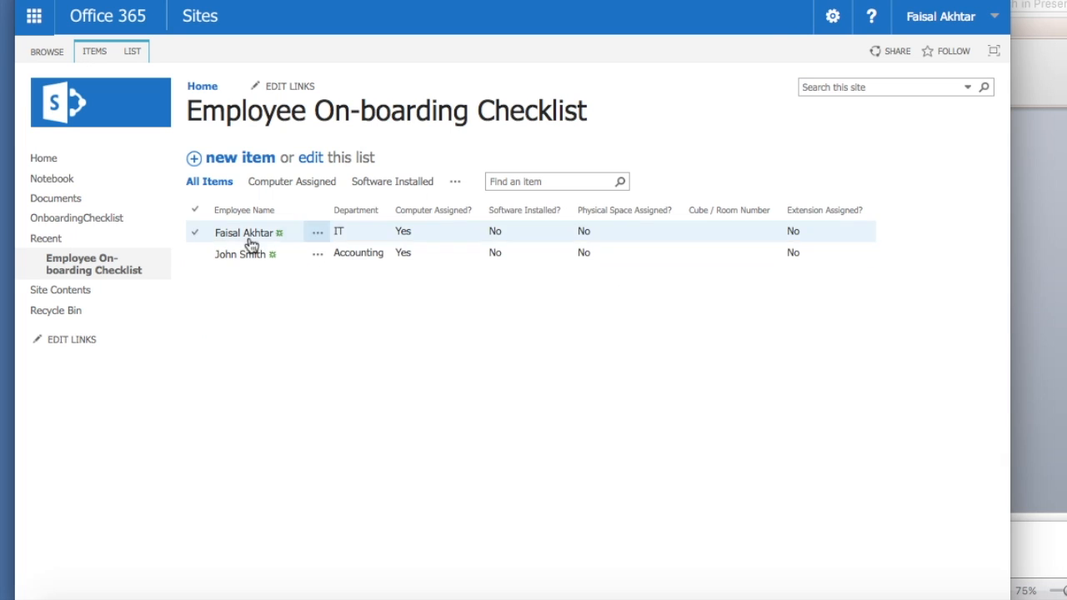
{"action": "left_click", "coordinate": [198, 255]}
{"action": "left_click", "coordinate": [132, 51]}
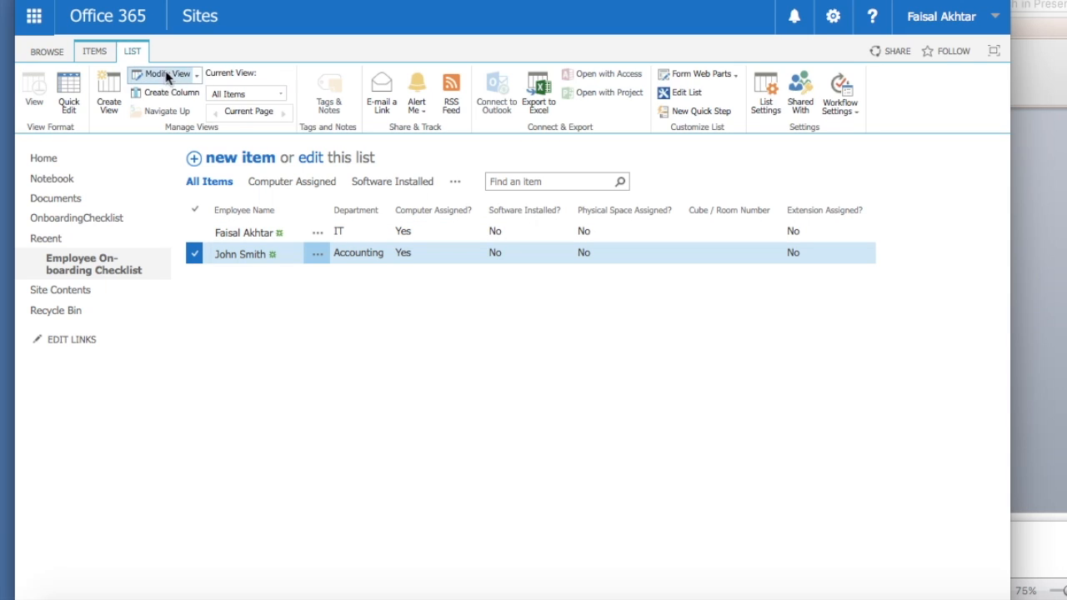
- Choose Computer Assigned from the Current View list and select the Accounting employee's item
{"action": "left_click", "coordinate": [280, 94]}
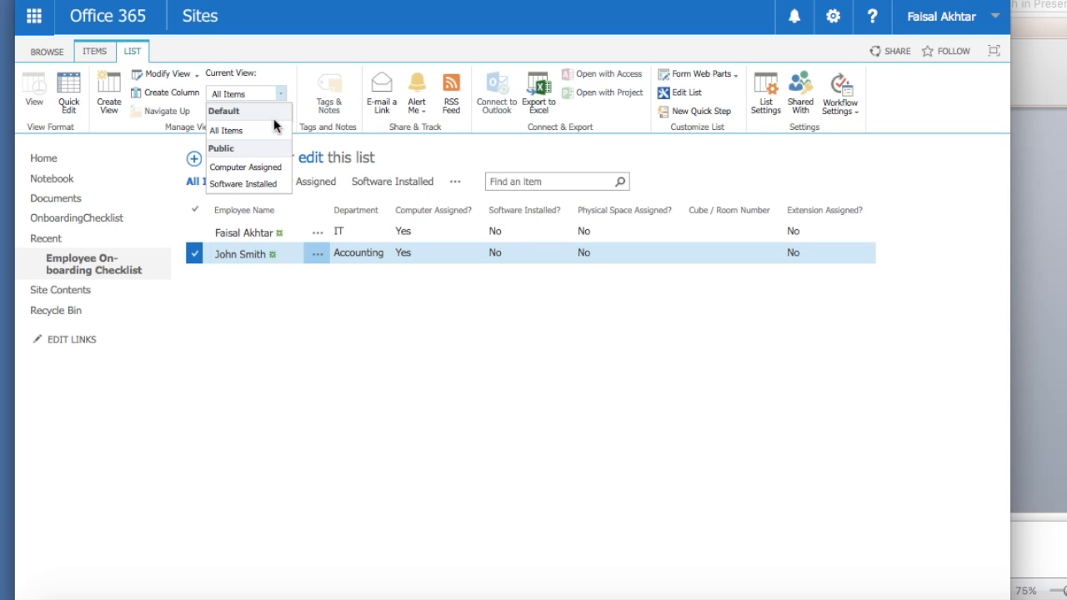
{"action": "left_click", "coordinate": [266, 167]}
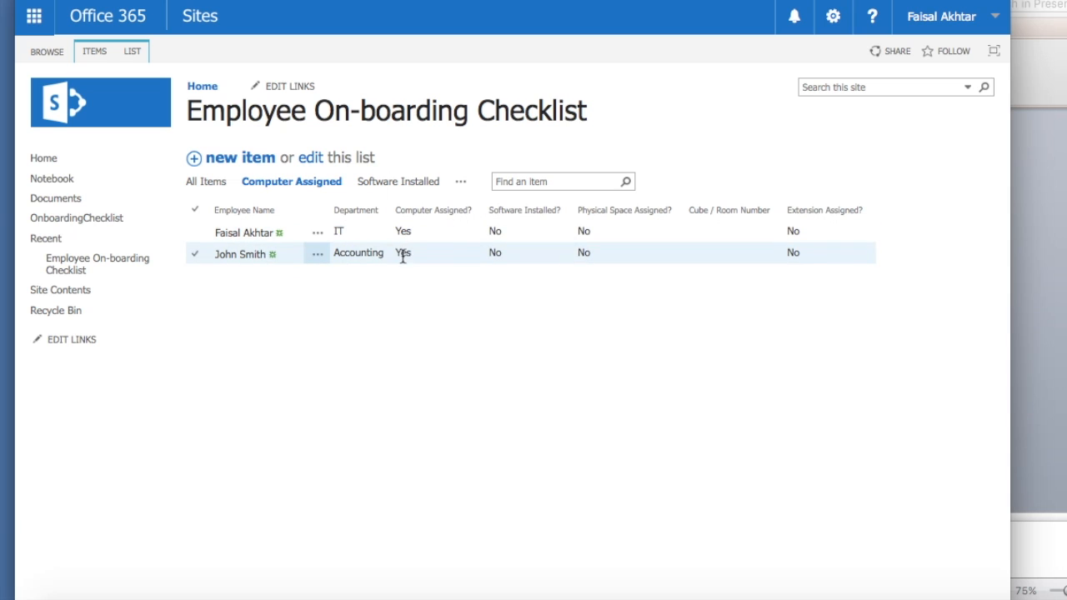
{"action": "left_click_drag", "start_coordinate": [502, 253], "coordinate": [483, 252]}
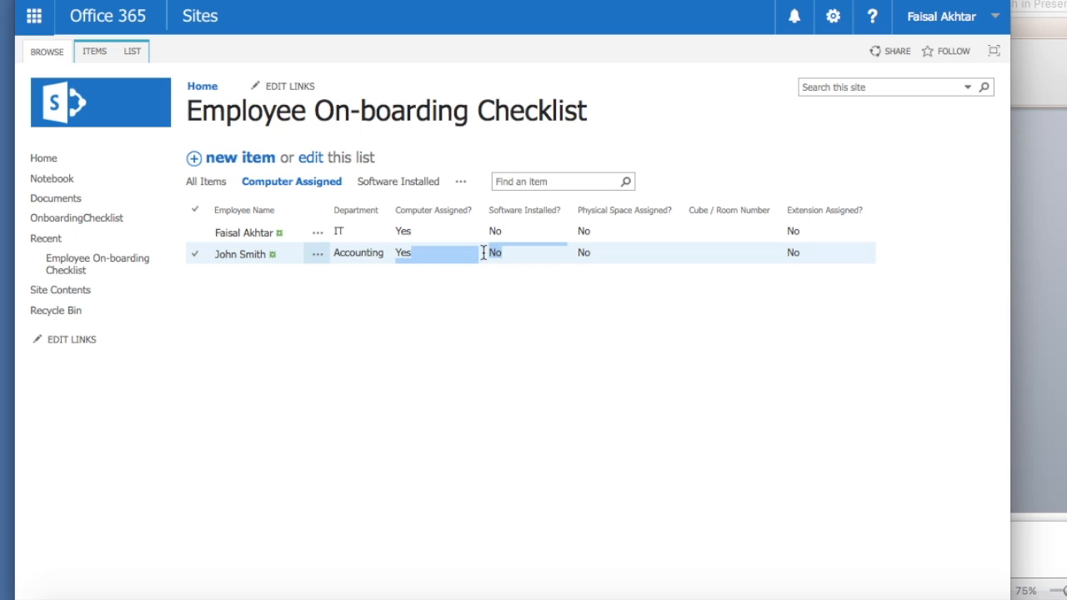
{"action": "left_click", "coordinate": [530, 315]}
{"action": "left_click", "coordinate": [506, 253]}
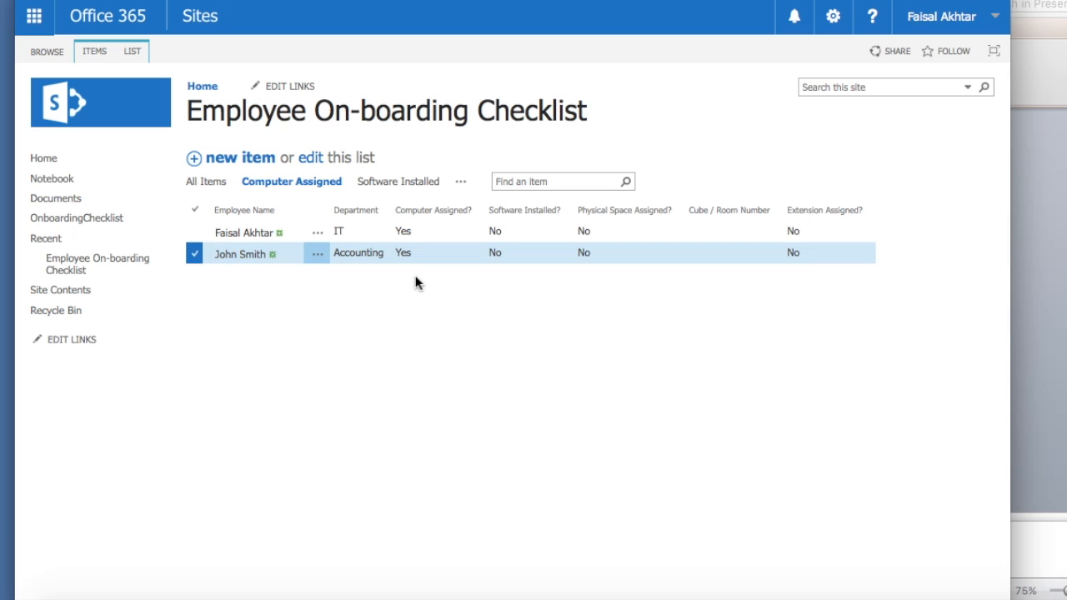
- Edit the Accounting employee's item, tick Software Installed?, and save it
{"action": "left_click", "coordinate": [320, 259]}
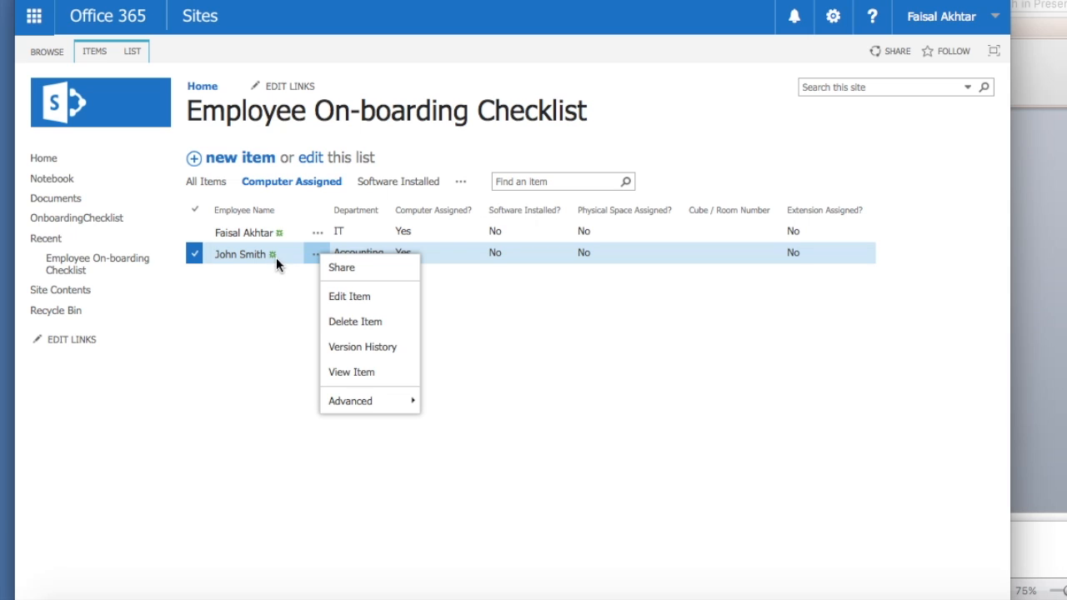
{"action": "left_click", "coordinate": [276, 301]}
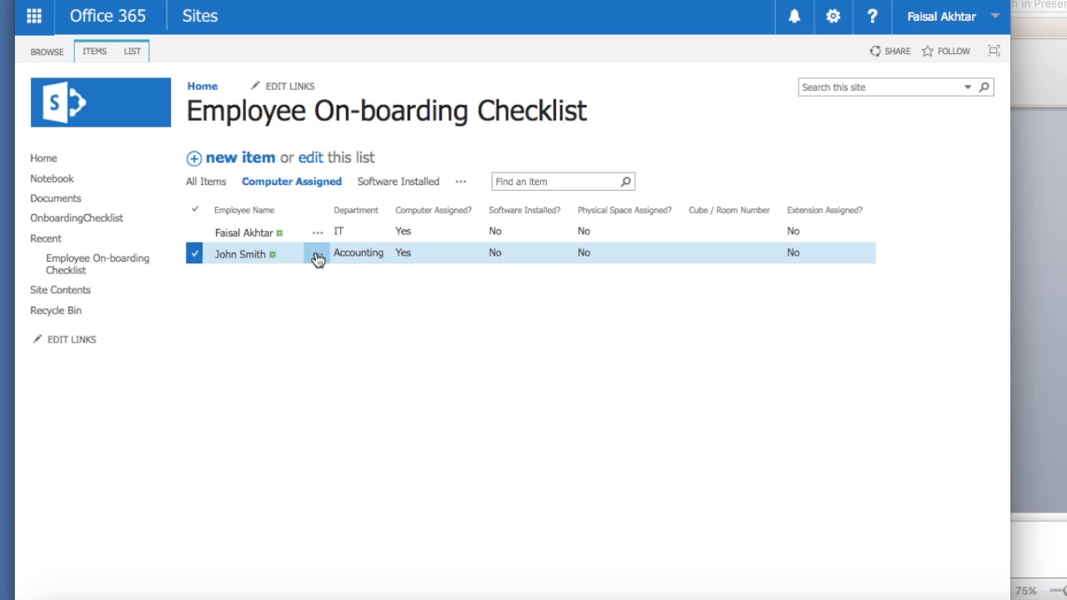
{"action": "left_click", "coordinate": [319, 258]}
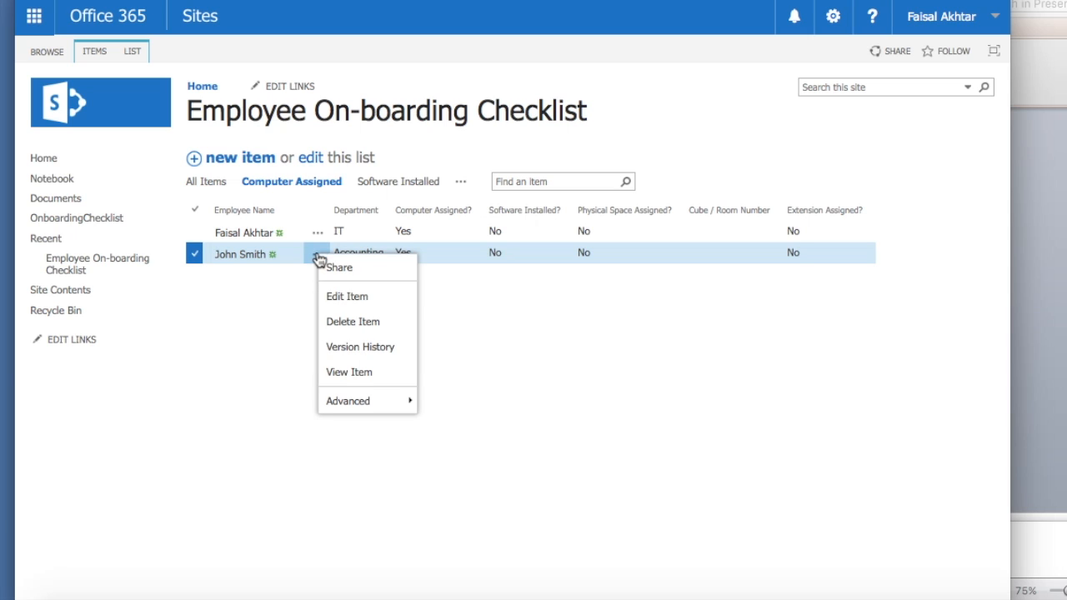
{"action": "left_click", "coordinate": [343, 297]}
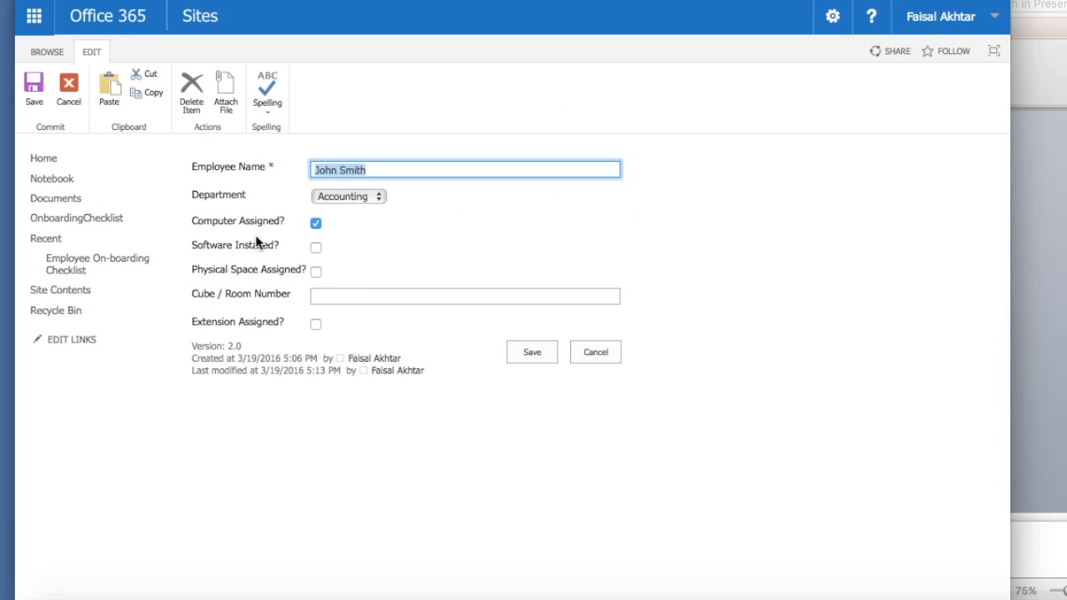
{"action": "left_click", "coordinate": [317, 250]}
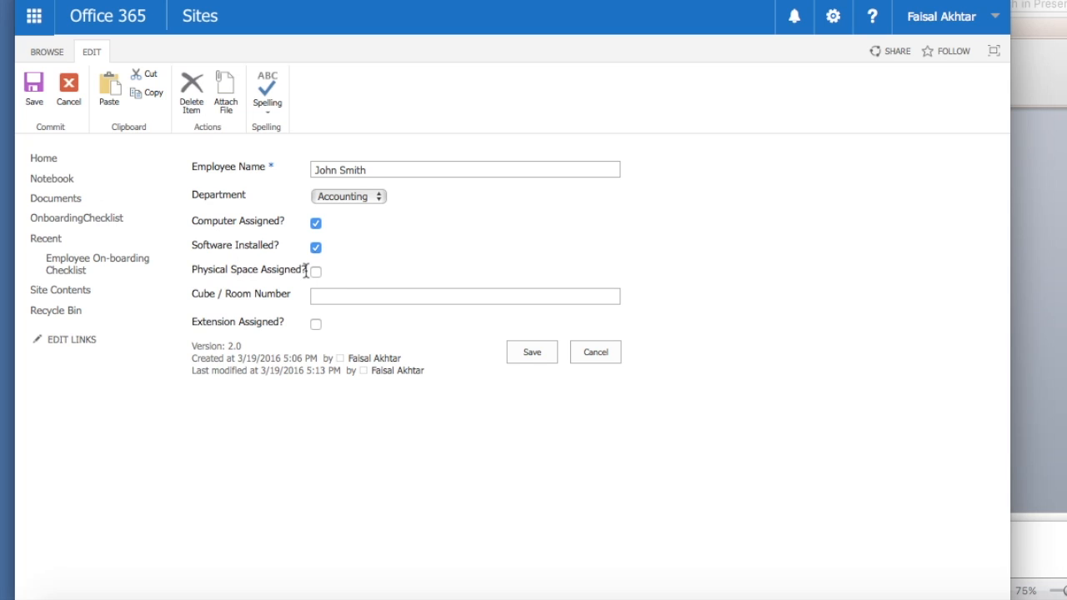
{"action": "left_click", "coordinate": [535, 358]}
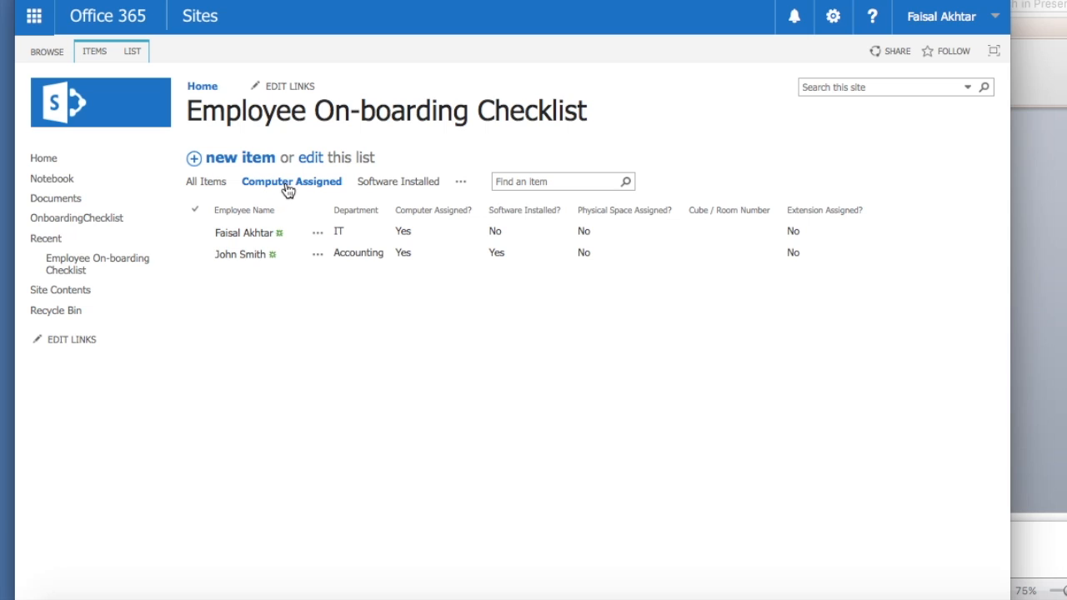
- Open the Software Installed view and check the Accounting employee's Yes values
{"action": "left_click", "coordinate": [404, 190]}
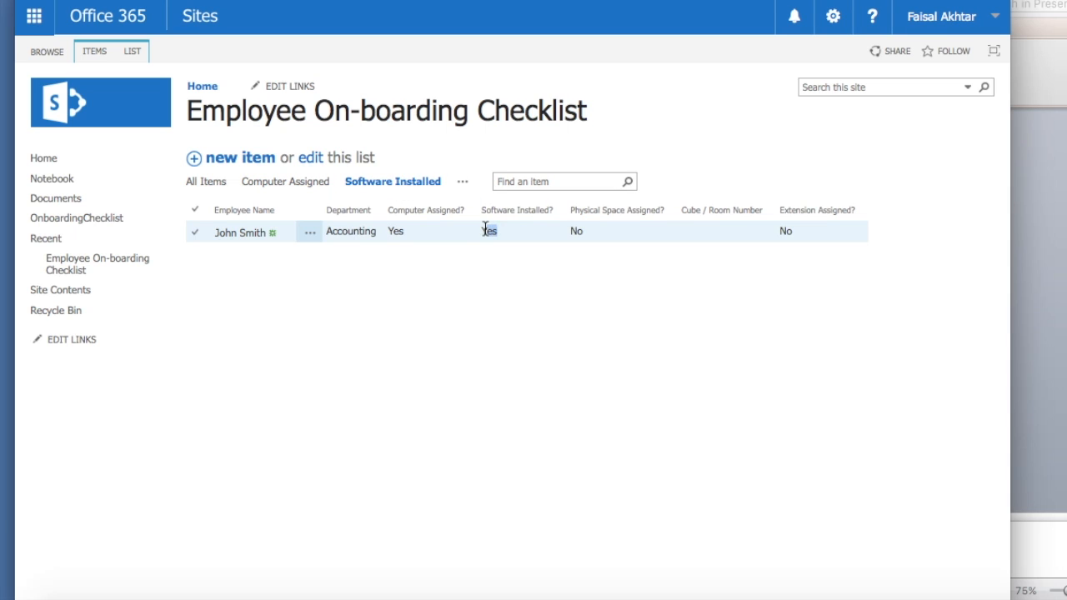
{"action": "left_click_drag", "start_coordinate": [490, 231], "coordinate": [476, 231]}
{"action": "left_click", "coordinate": [437, 315]}
{"action": "left_click_drag", "start_coordinate": [409, 233], "coordinate": [375, 227]}
{"action": "left_click", "coordinate": [389, 227]}
{"action": "left_click", "coordinate": [510, 231]}
{"action": "left_click", "coordinate": [480, 230]}
{"action": "left_click", "coordinate": [628, 233]}
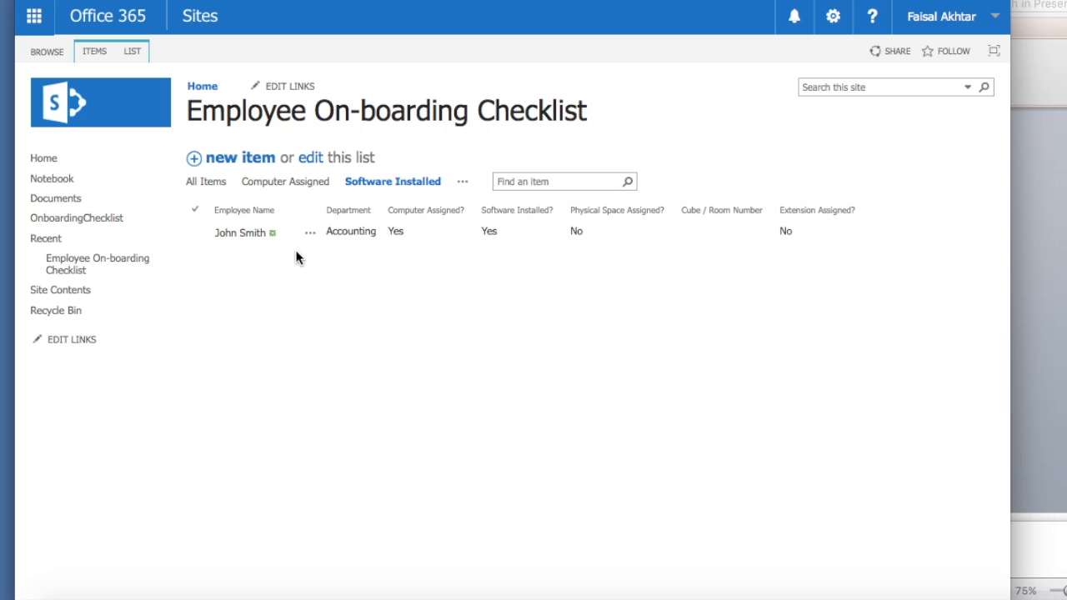
- Open the Accounting employee's version history and check the original Employee Name value
{"action": "left_click", "coordinate": [313, 237]}
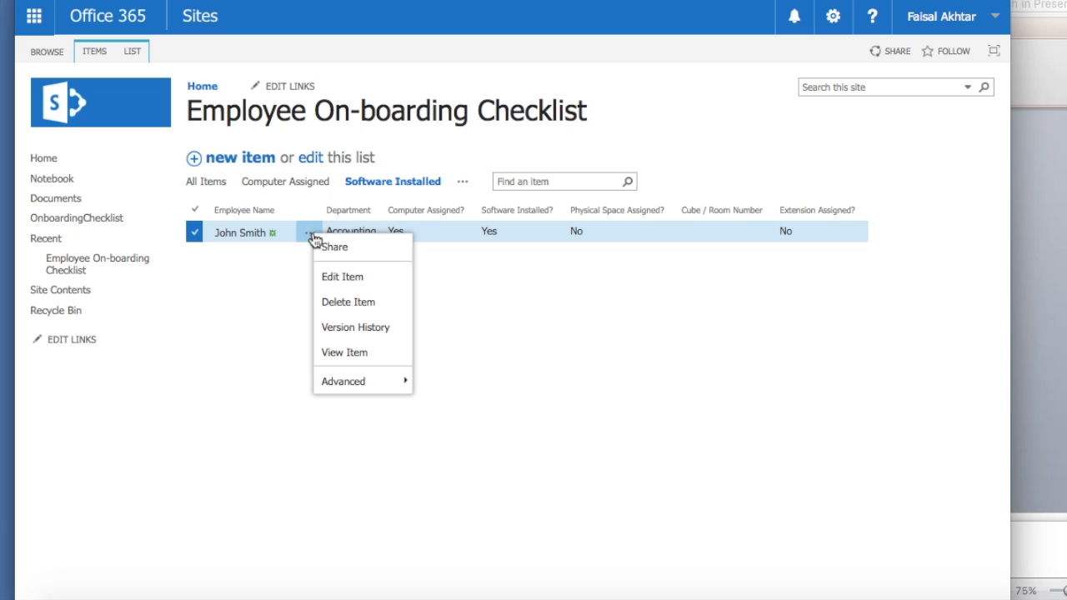
{"action": "left_click", "coordinate": [362, 330]}
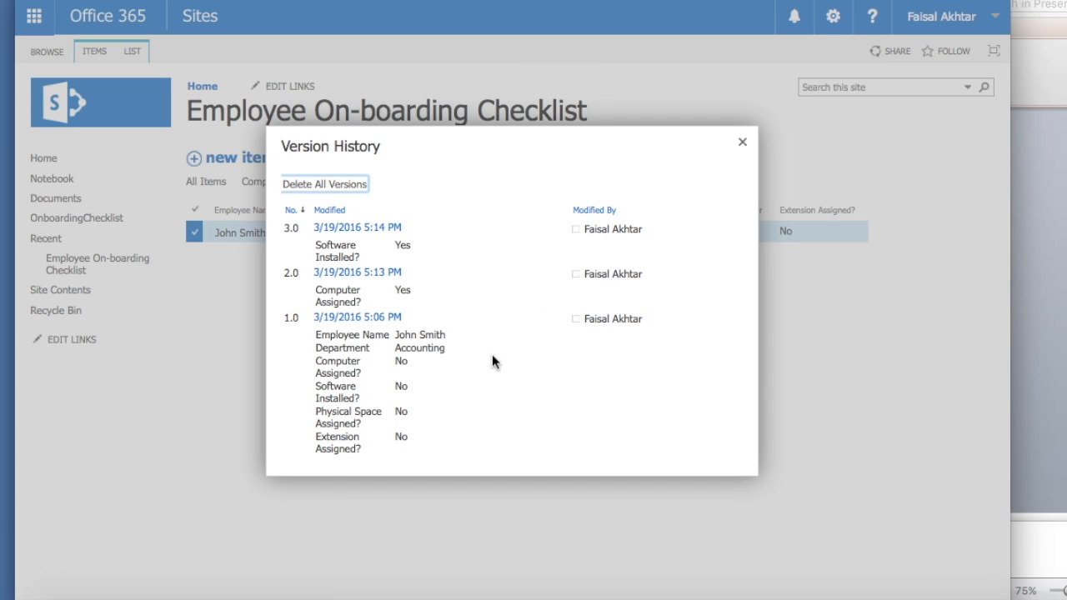
{"action": "mouse_move", "coordinate": [320, 323]}
{"action": "left_click_drag", "start_coordinate": [321, 347], "coordinate": [358, 334]}
{"action": "left_click", "coordinate": [421, 354]}
- Compare versions 2.0 and 1.0, close the history, and advance PowerPoint to the Conclusion slide
{"action": "mouse_move", "coordinate": [362, 275]}
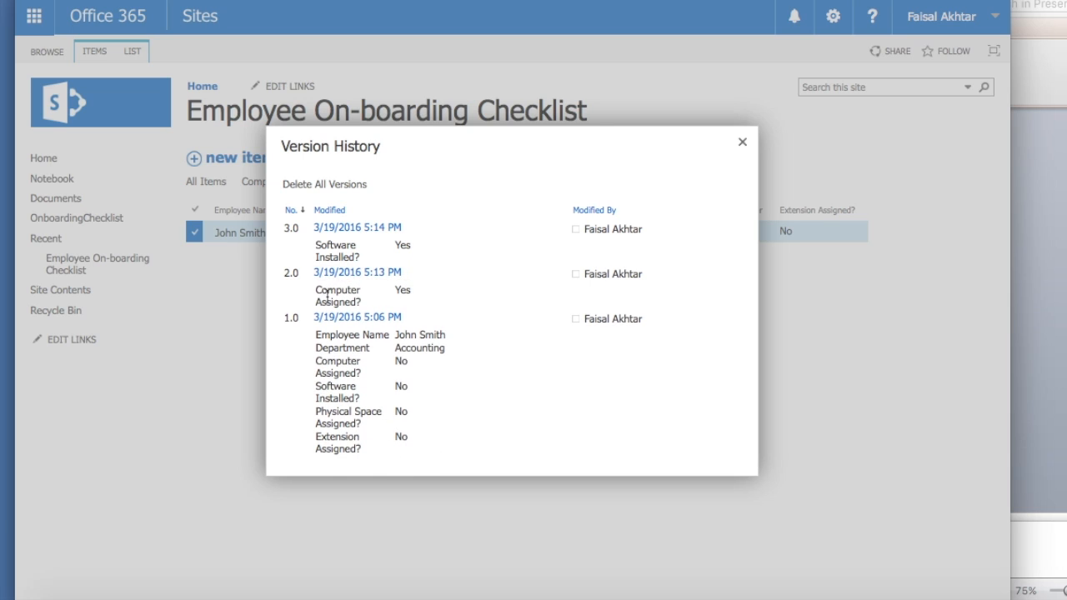
{"action": "mouse_move", "coordinate": [327, 281]}
{"action": "triple_click", "coordinate": [328, 293]}
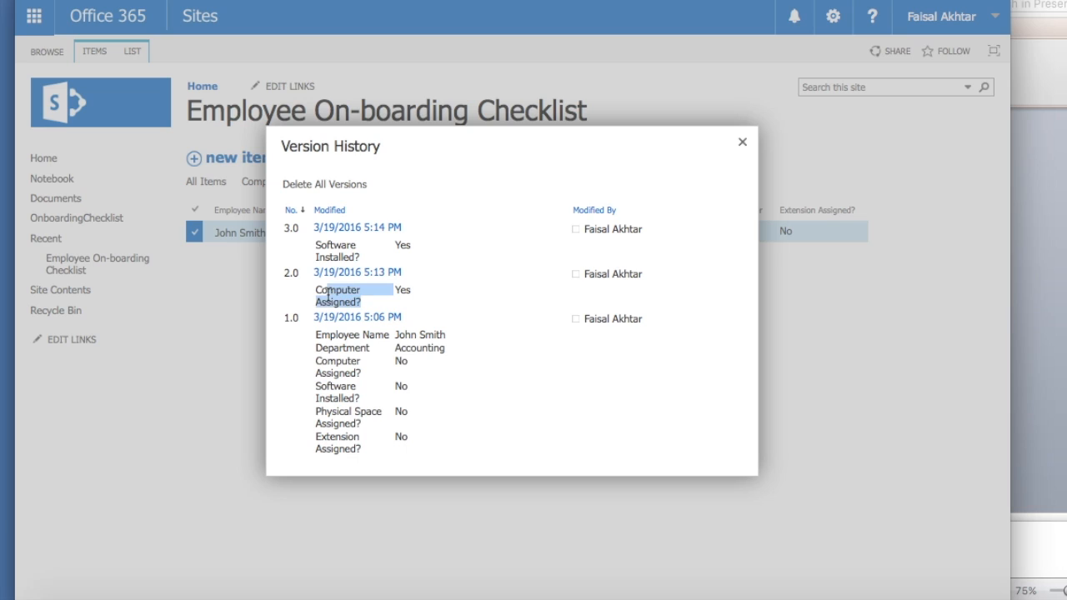
{"action": "left_click", "coordinate": [413, 295]}
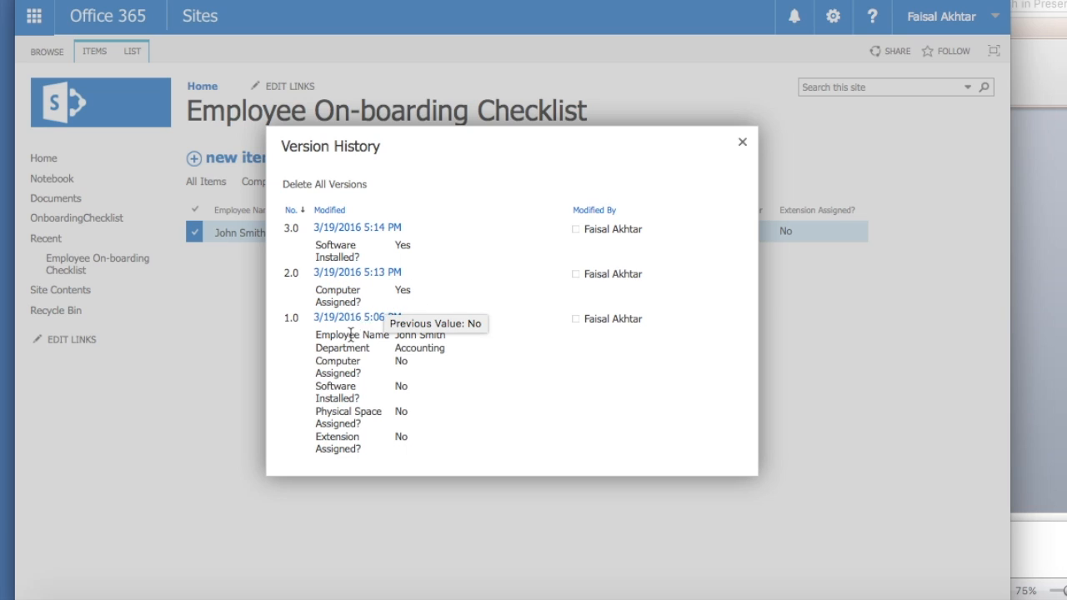
{"action": "left_click_drag", "start_coordinate": [395, 334], "coordinate": [446, 335]}
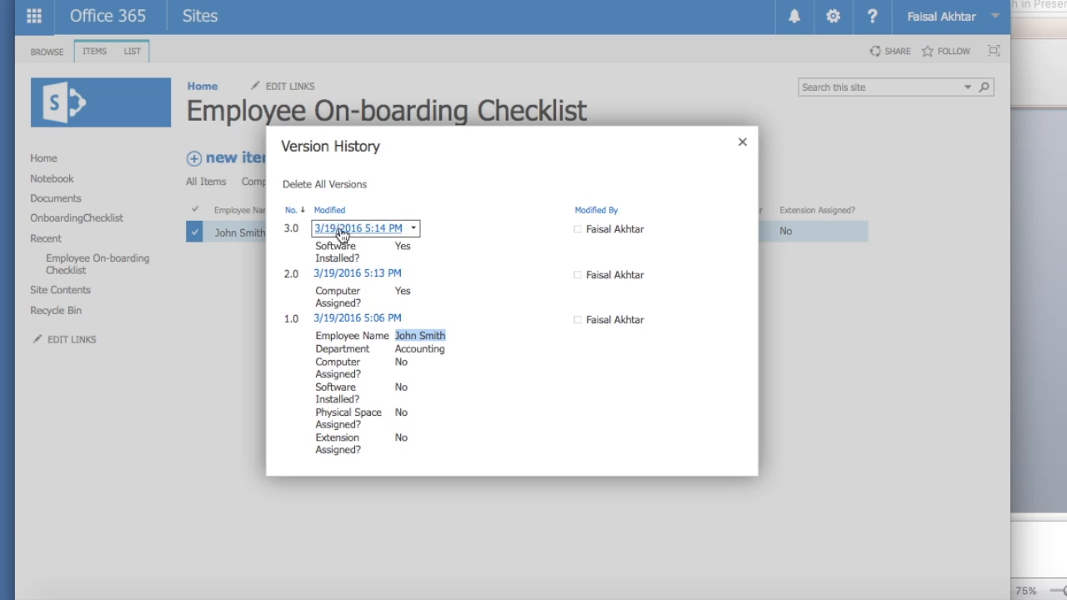
{"action": "mouse_move", "coordinate": [404, 239]}
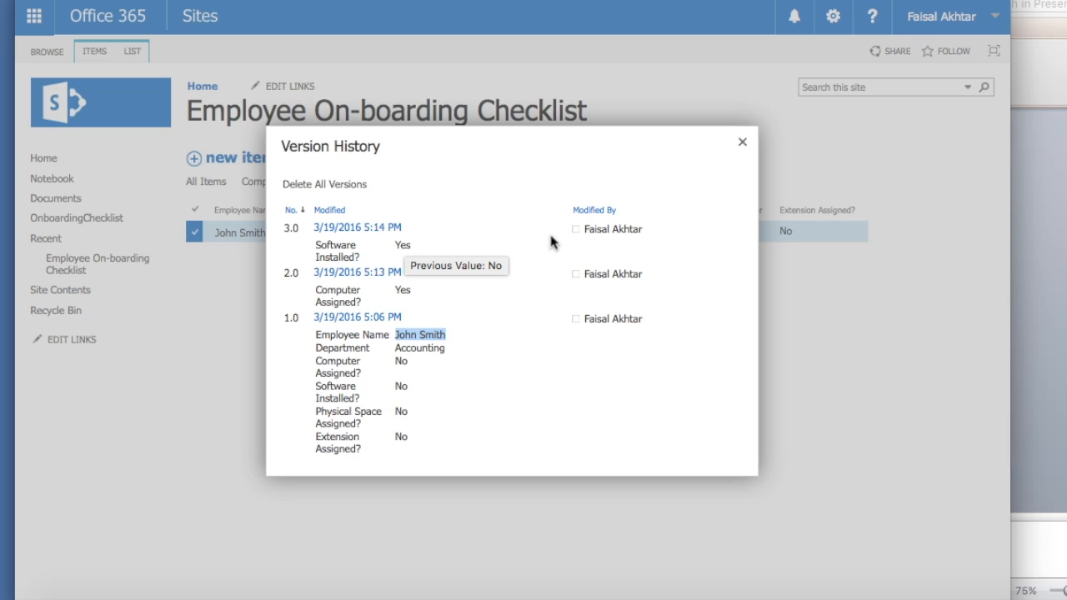
{"action": "left_click", "coordinate": [510, 420]}
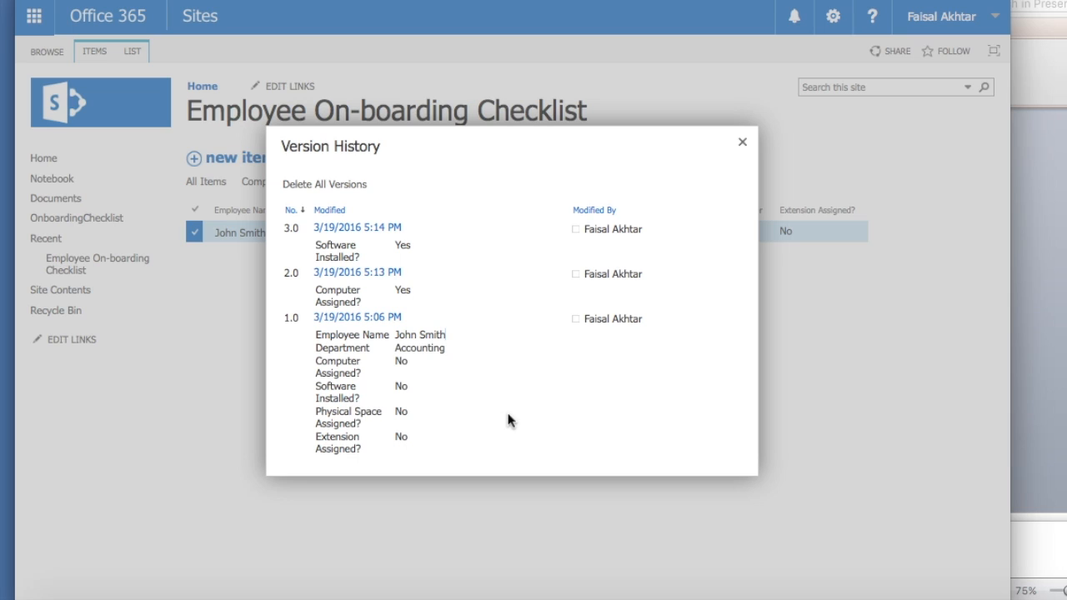
{"action": "left_click", "coordinate": [742, 142]}
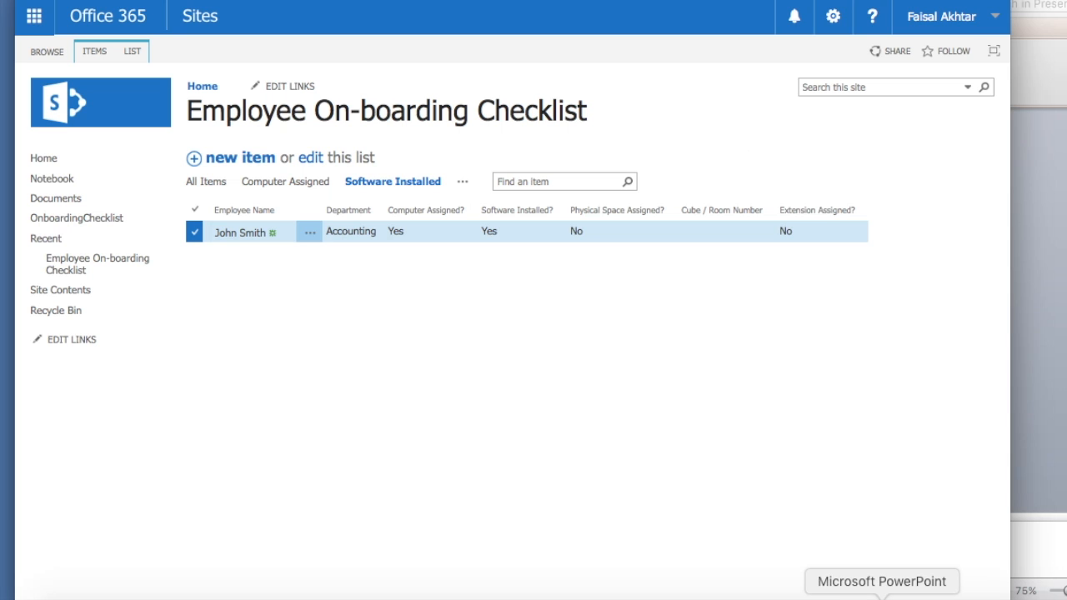
{"action": "left_click", "coordinate": [882, 598]}
{"action": "key", "text": "Right"}
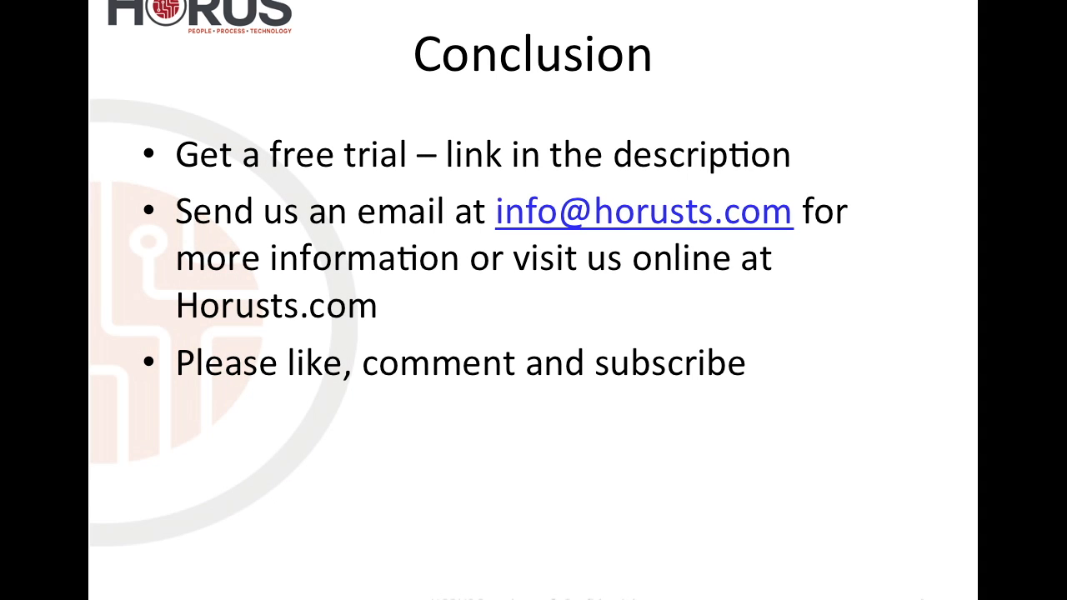